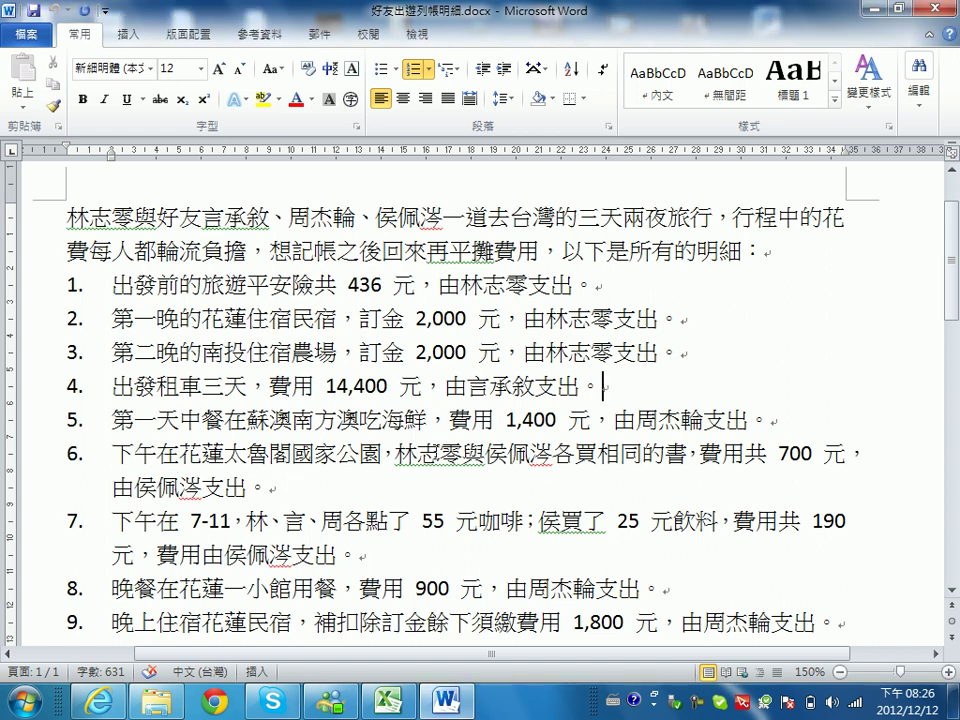
- Highlight the book buyers and payer in item 6 and the 25 元 drink in item 7, then switch input to English
drag(395, 455, 552, 455)
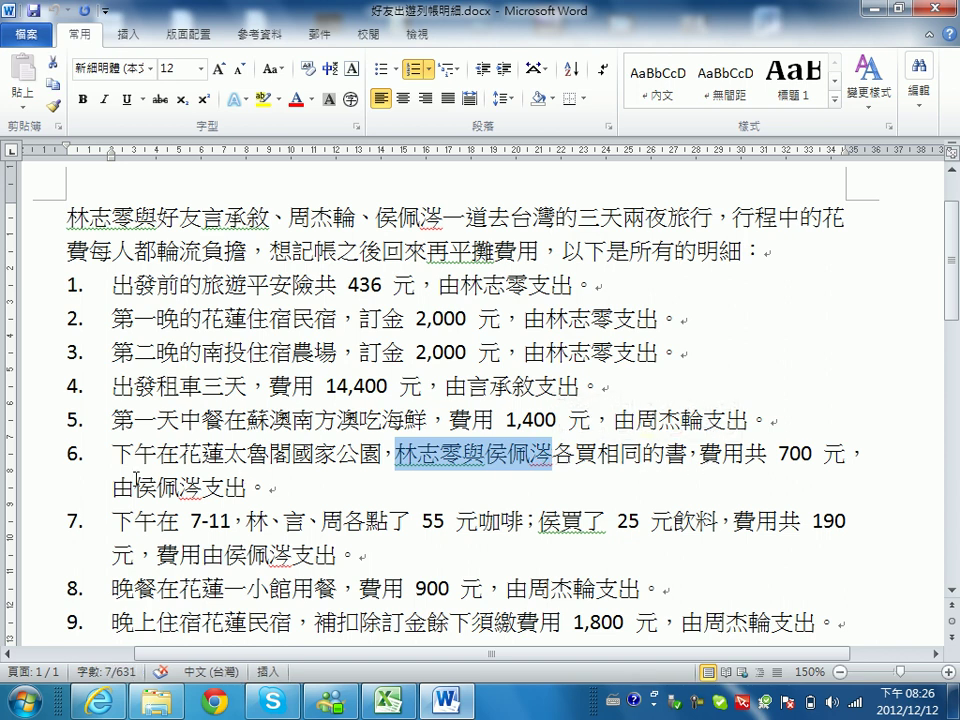
drag(135, 488, 222, 488)
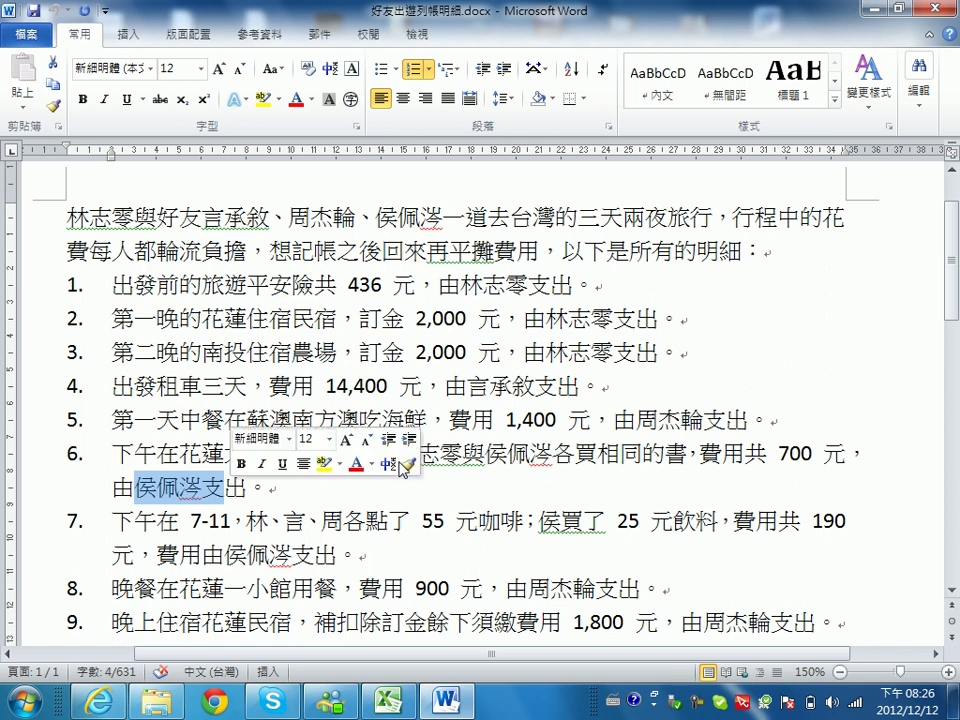
click(418, 460)
drag(418, 460, 515, 468)
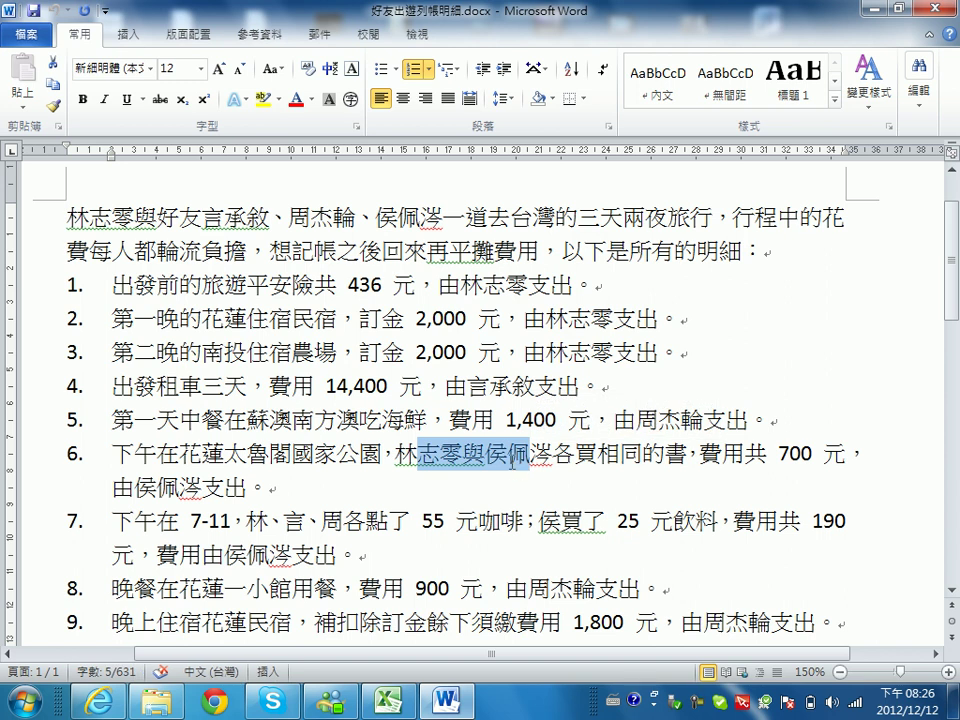
scroll(515, 468, down, 1)
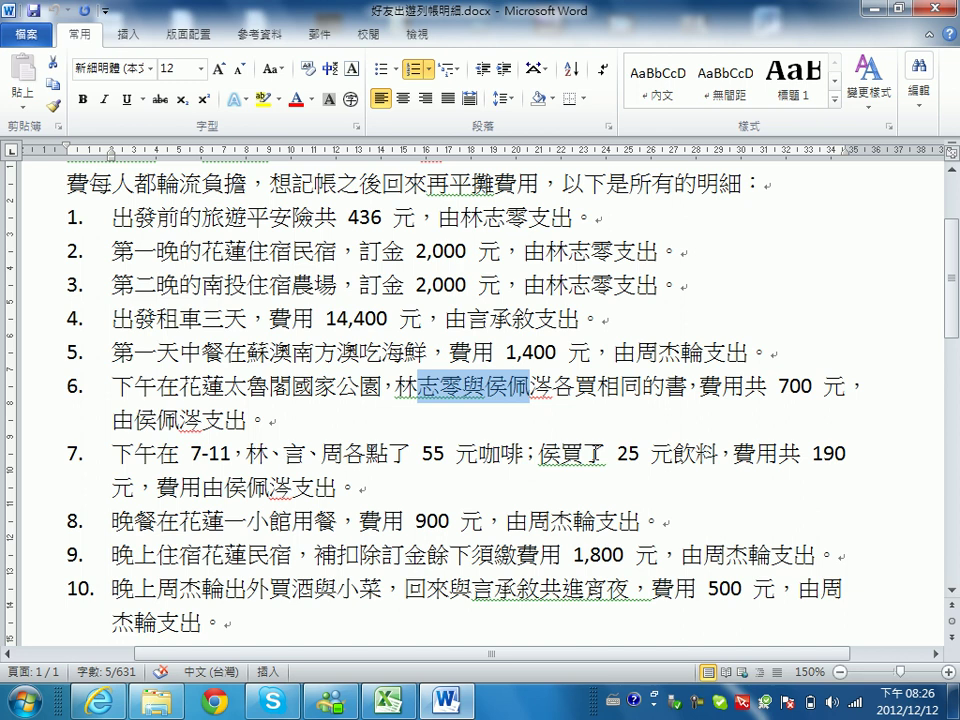
drag(607, 455, 717, 455)
key(alt+shift)
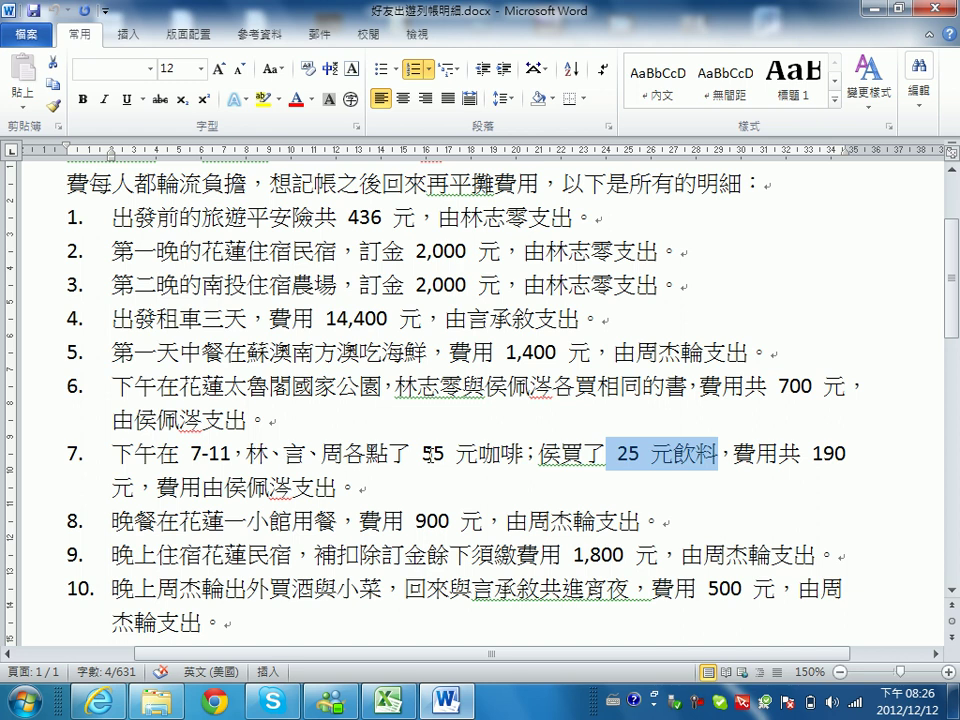
- Highlight the lodging deposits in items 1–3, the book buyers in item 6 and the coffee orders in item 7
scroll(72, 230, down, 1)
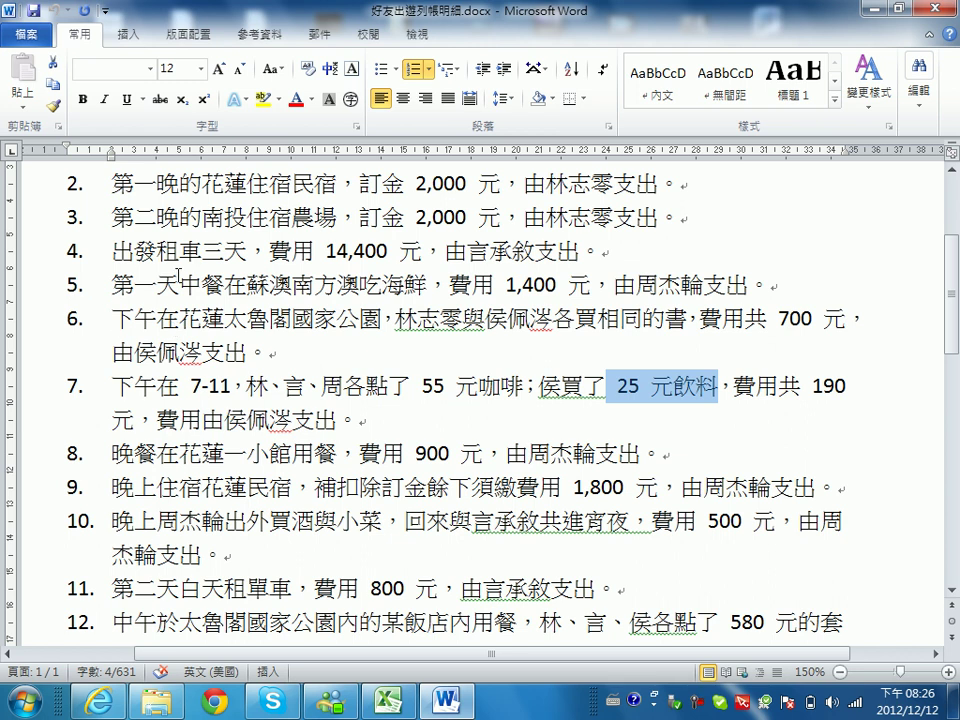
scroll(178, 276, up, 1)
drag(202, 217, 505, 217)
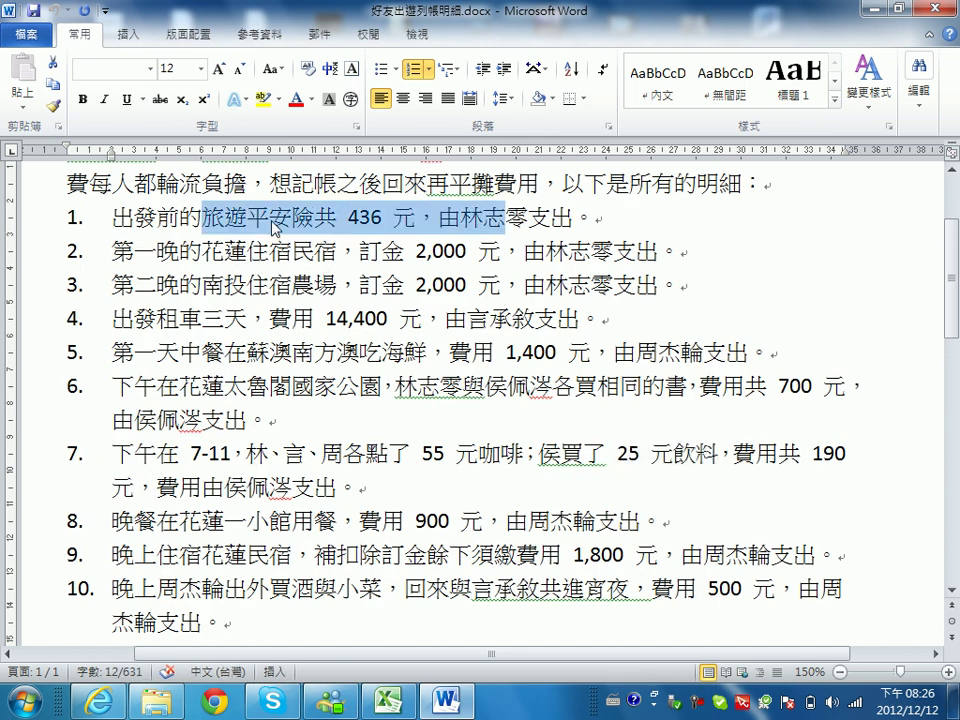
drag(224, 250, 404, 250)
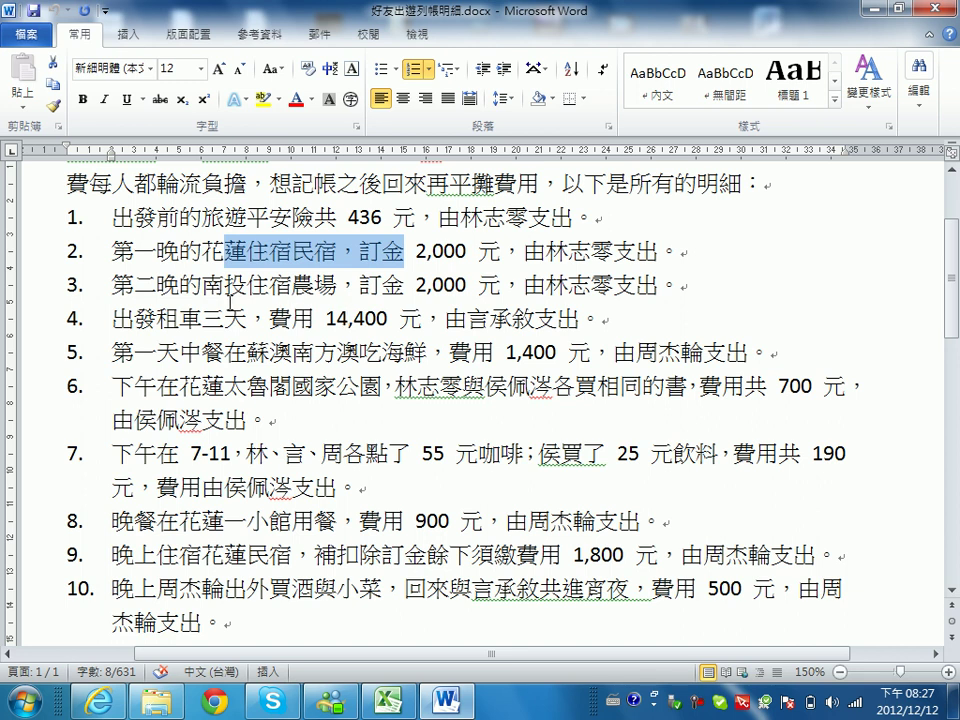
drag(224, 285, 296, 290)
drag(247, 319, 361, 320)
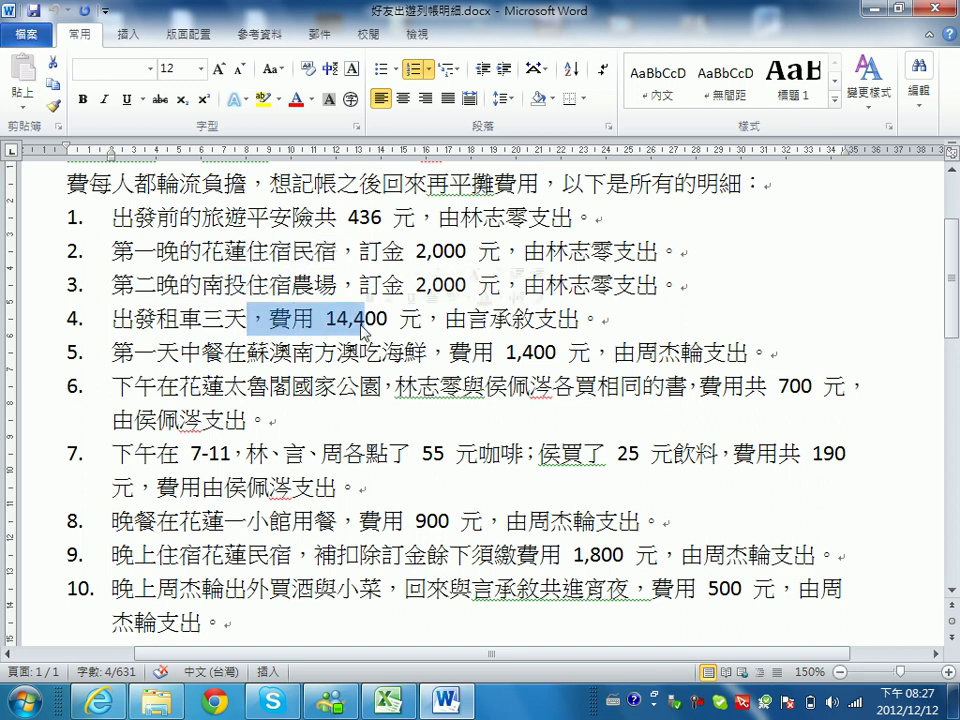
scroll(362, 327, down, 1)
drag(397, 320, 576, 320)
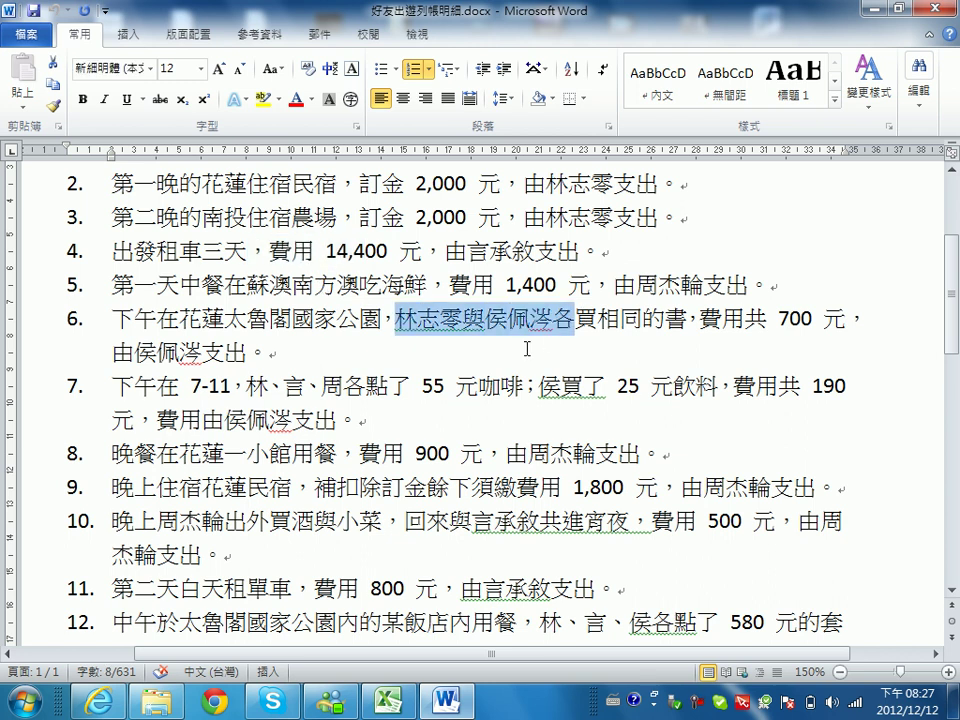
drag(247, 385, 652, 378)
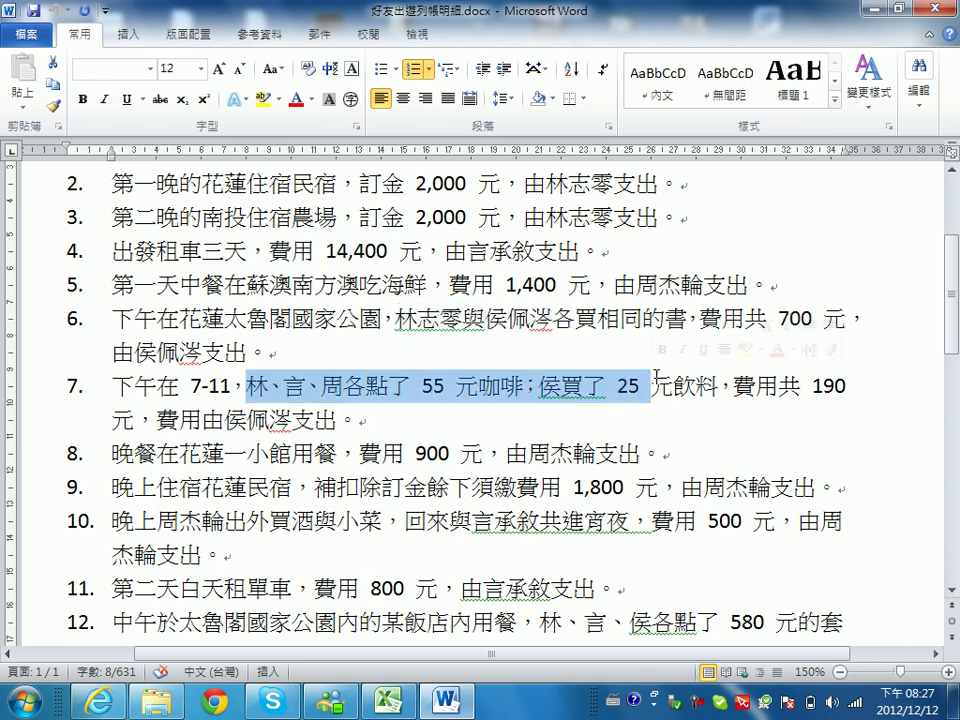
- Highlight the late-night snack in item 10 and the set meals in item 12, then return to the top
scroll(657, 376, down, 1)
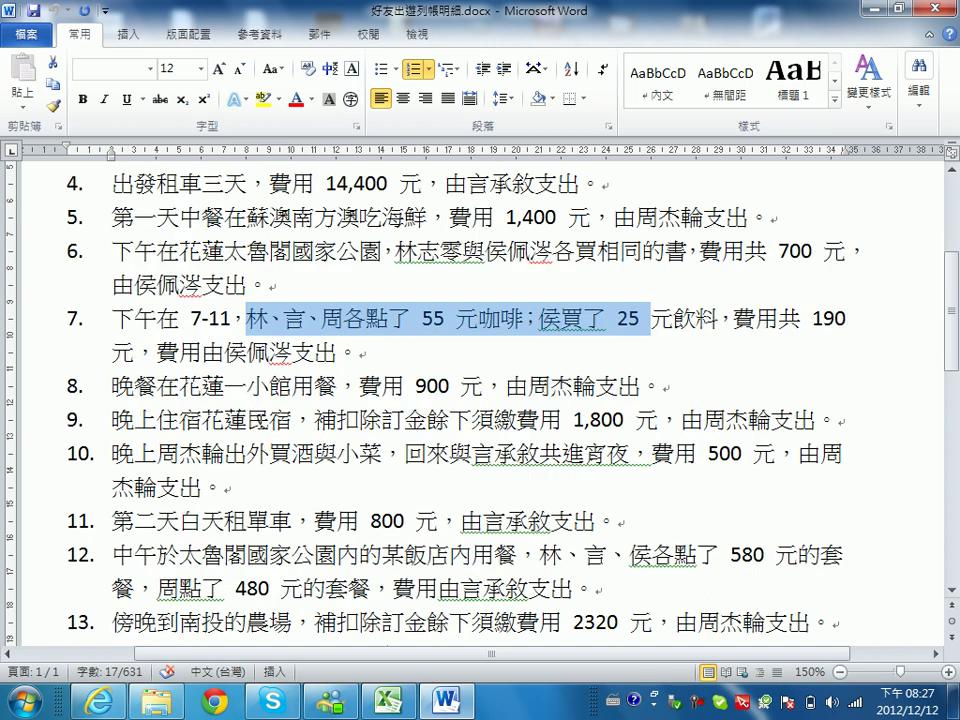
drag(158, 454, 629, 455)
scroll(626, 390, down, 1)
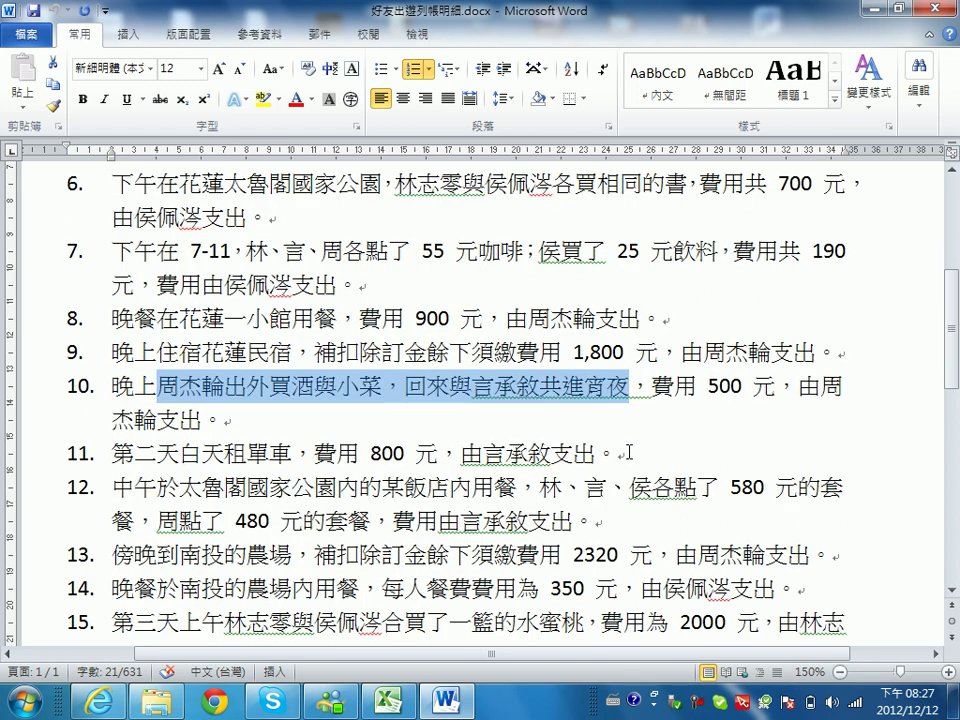
scroll(629, 452, down, 1)
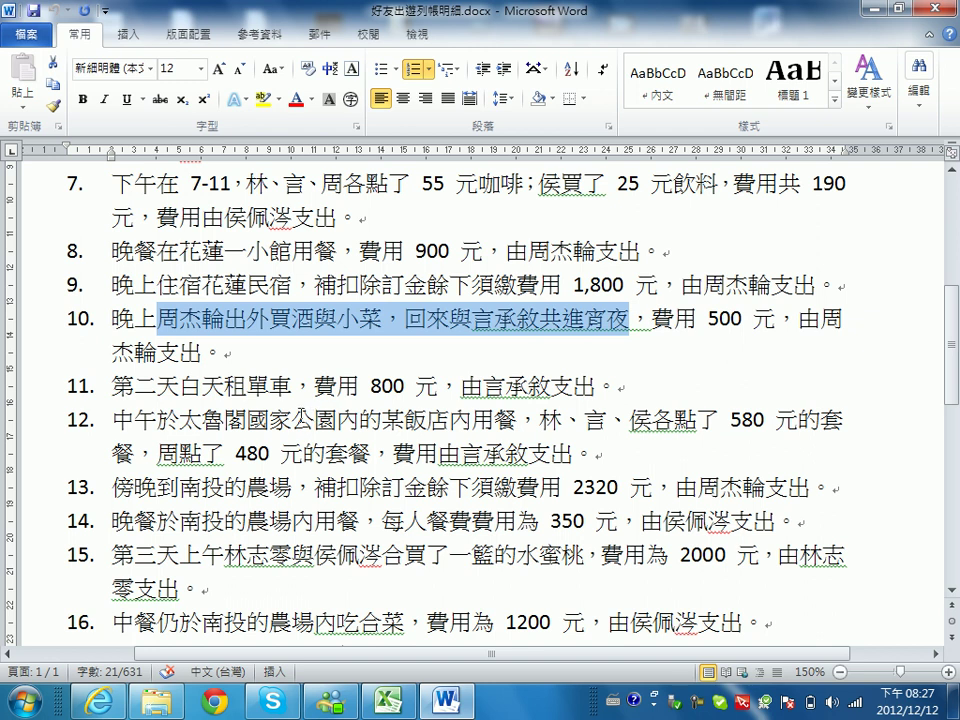
drag(293, 420, 566, 462)
scroll(566, 465, down, 1)
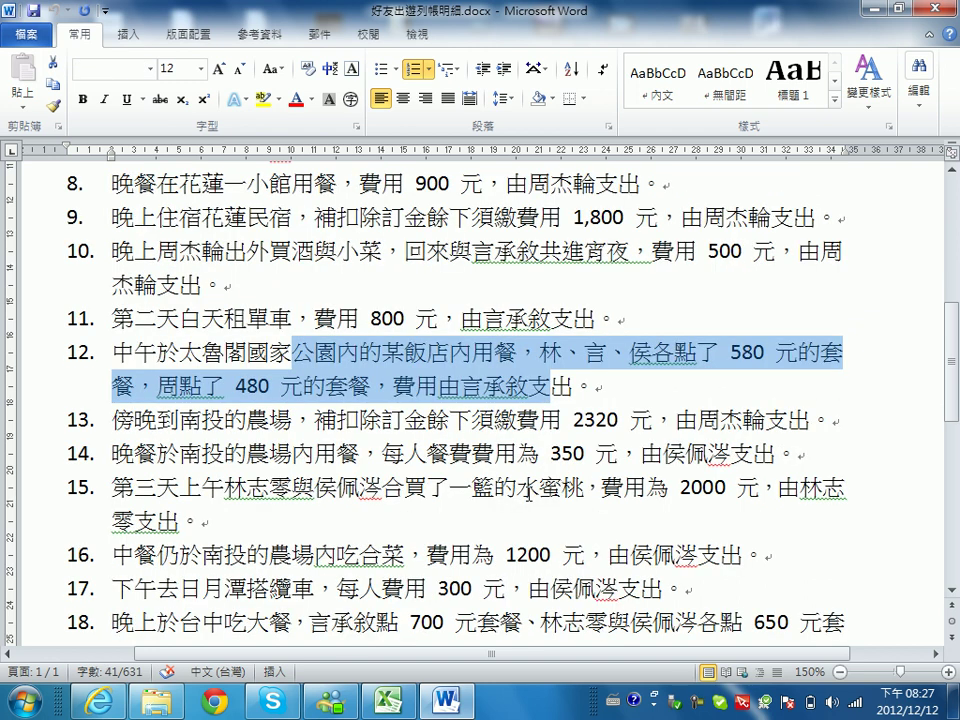
scroll(527, 494, up, 1)
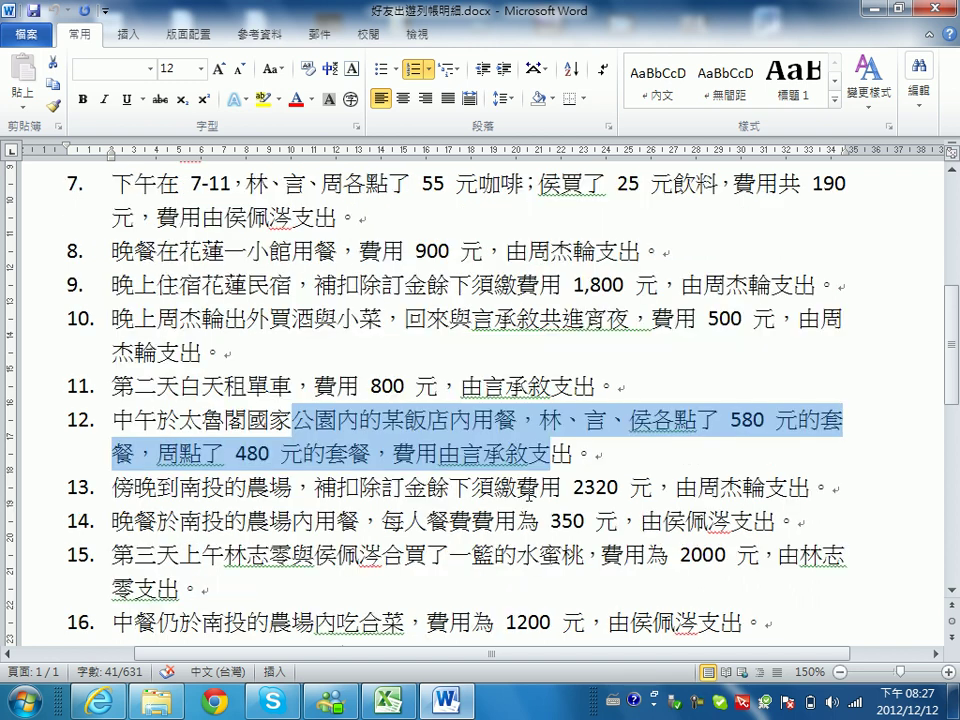
scroll(527, 494, up, 1)
scroll(527, 494, up, 1)
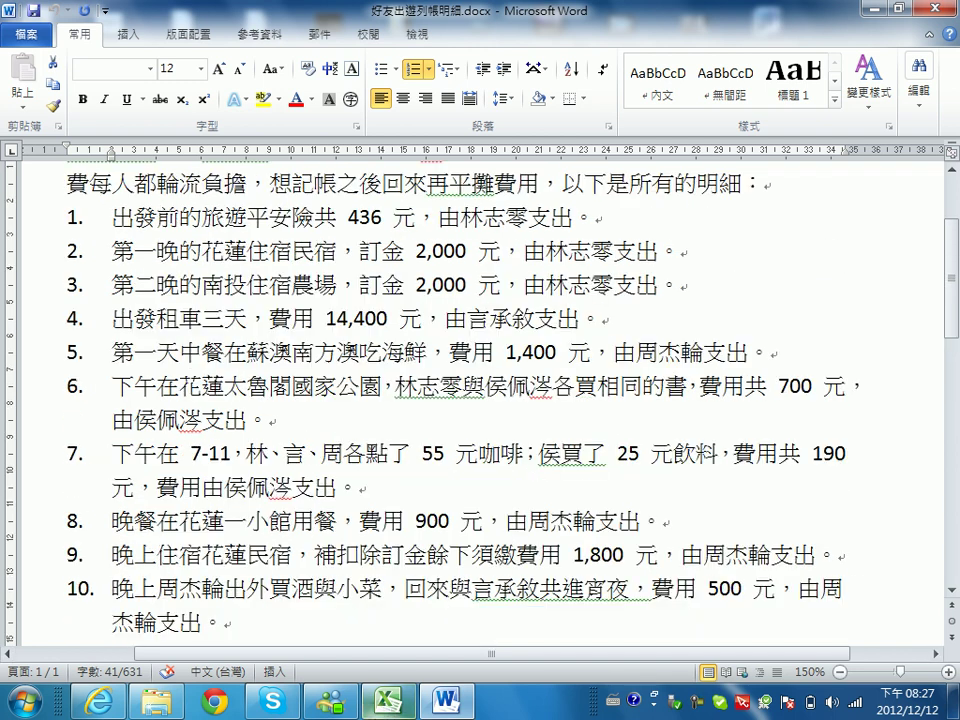
scroll(452, 600, up, 2)
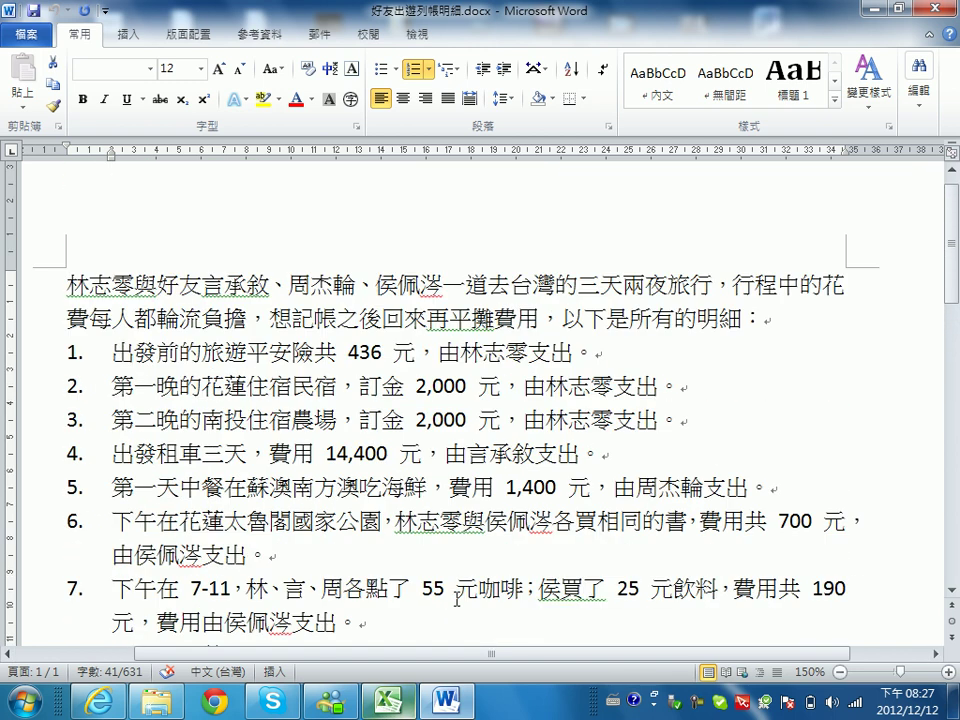
- Copy 林志零 from the Word document's opening sentence into cell C1
click(226, 285)
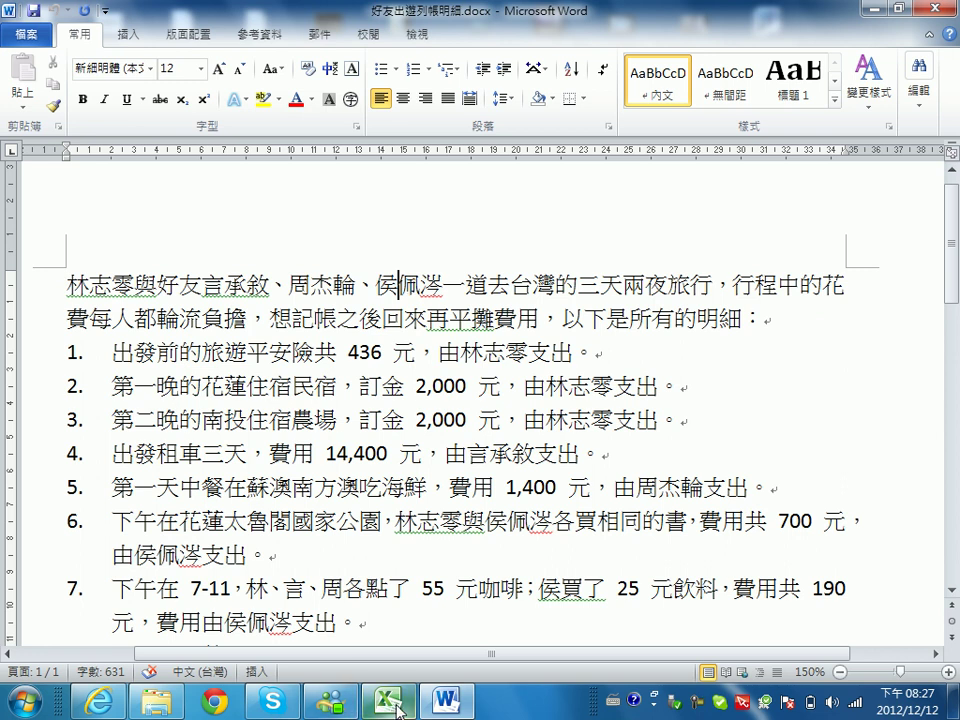
mouse_move(398, 708)
click(395, 627)
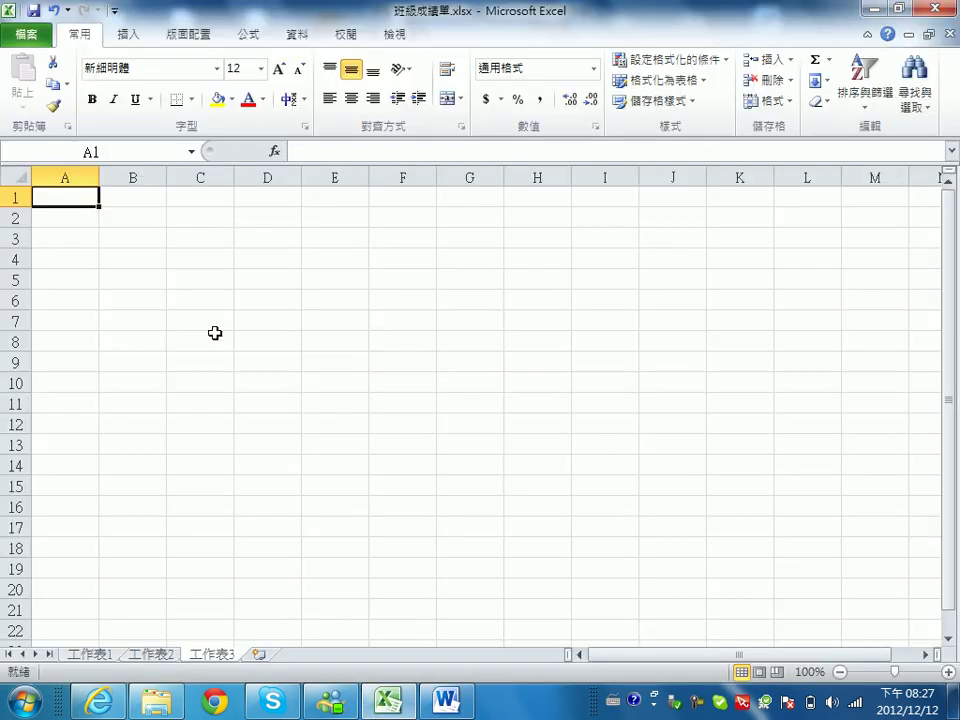
click(456, 704)
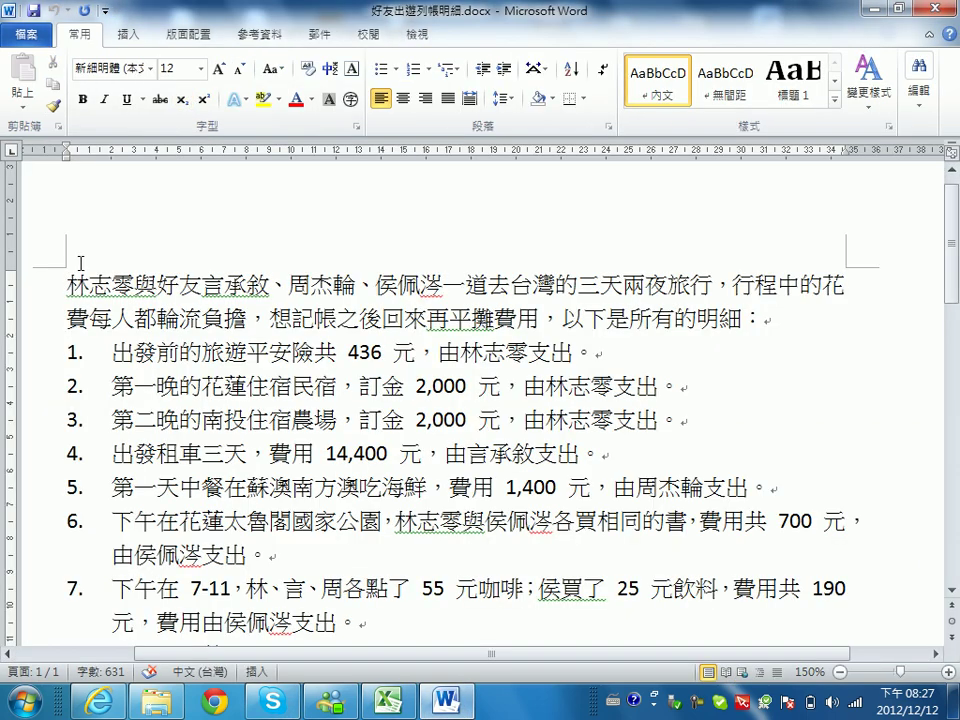
drag(68, 286, 133, 284)
key(ctrl+c)
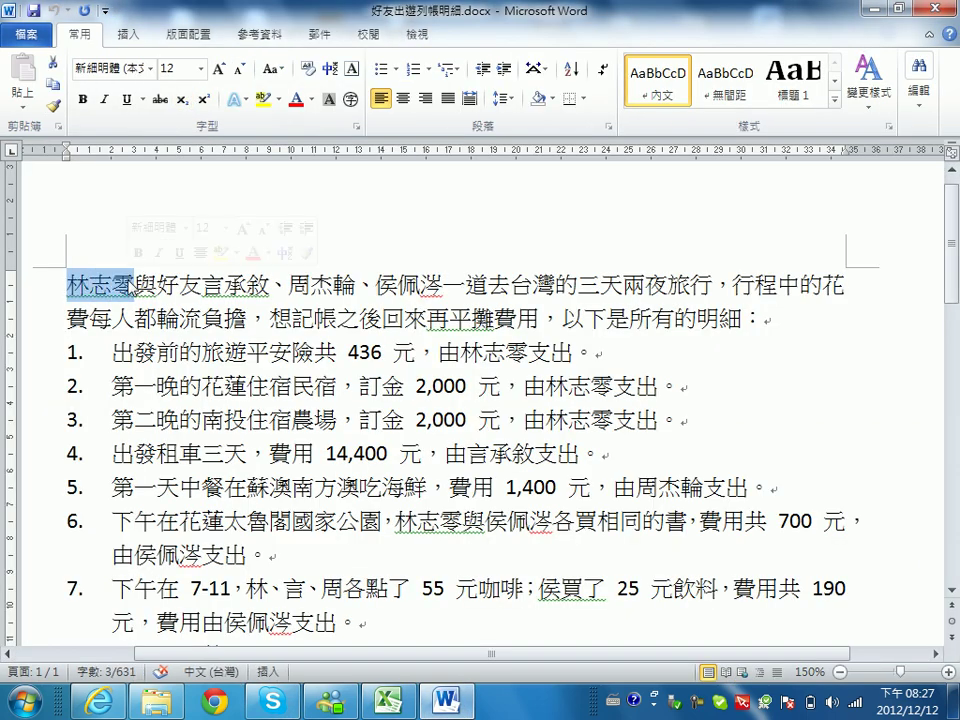
click(390, 703)
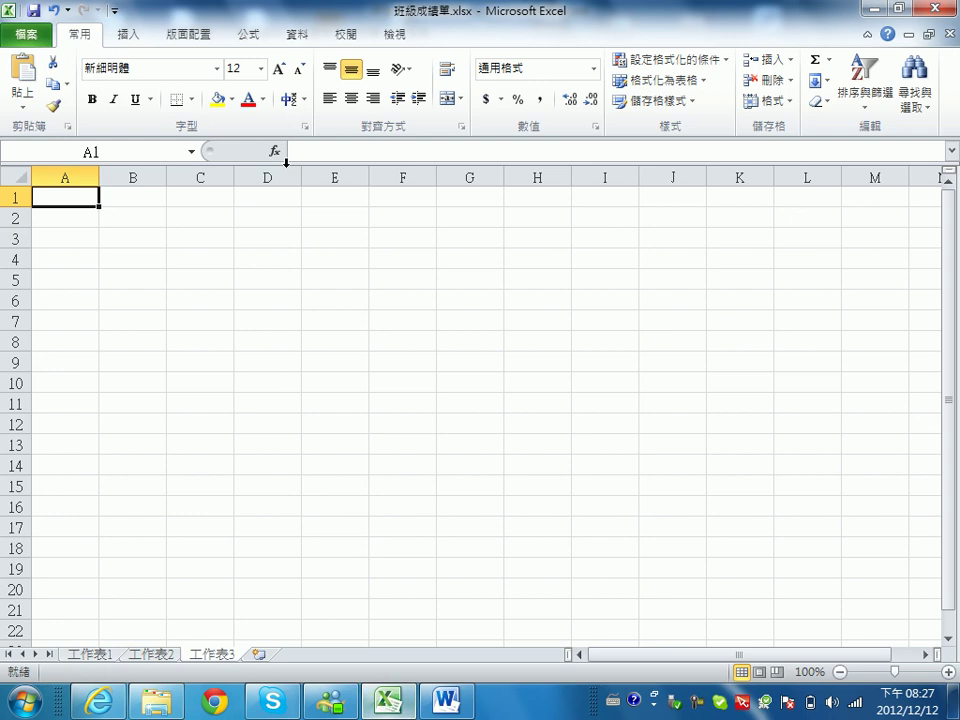
click(217, 198)
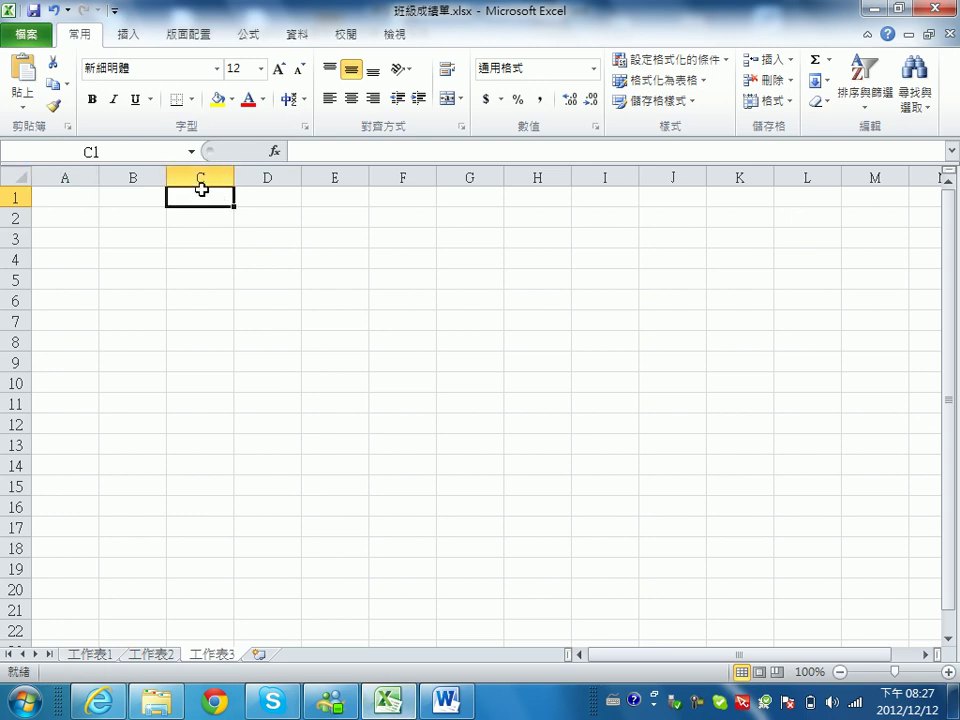
key(ctrl+v)
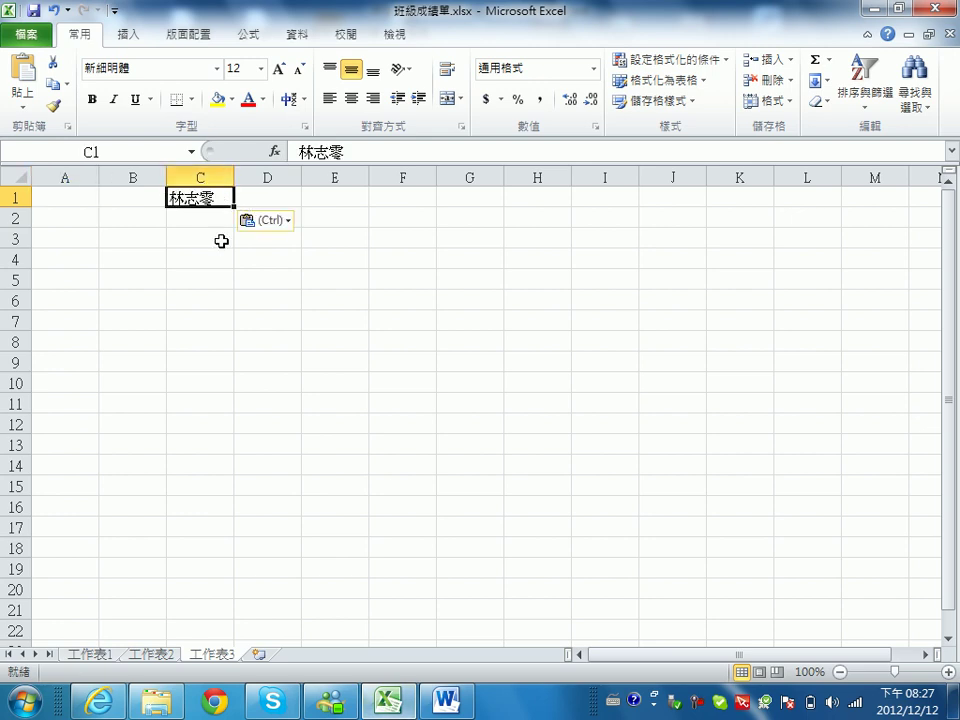
click(446, 701)
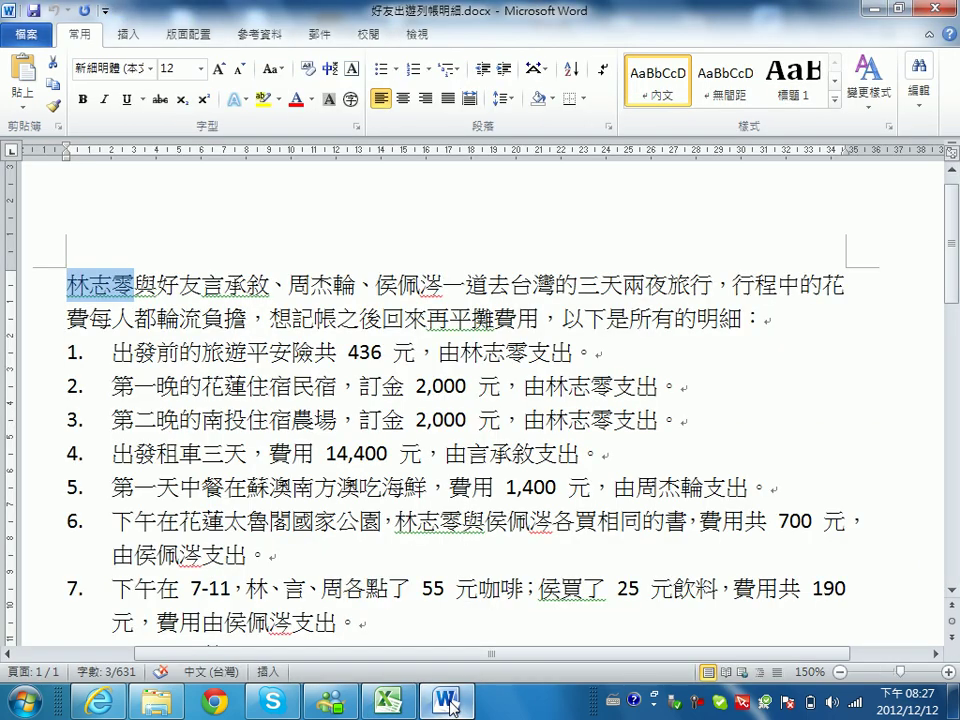
click(205, 285)
drag(204, 285, 268, 285)
key(ctrl+c)
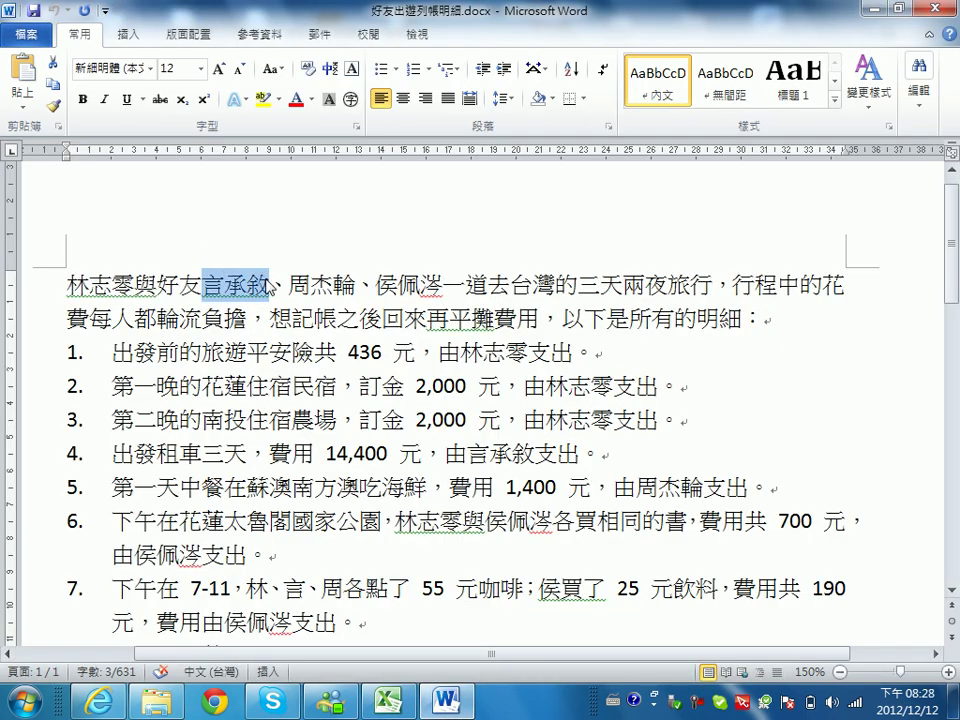
click(389, 701)
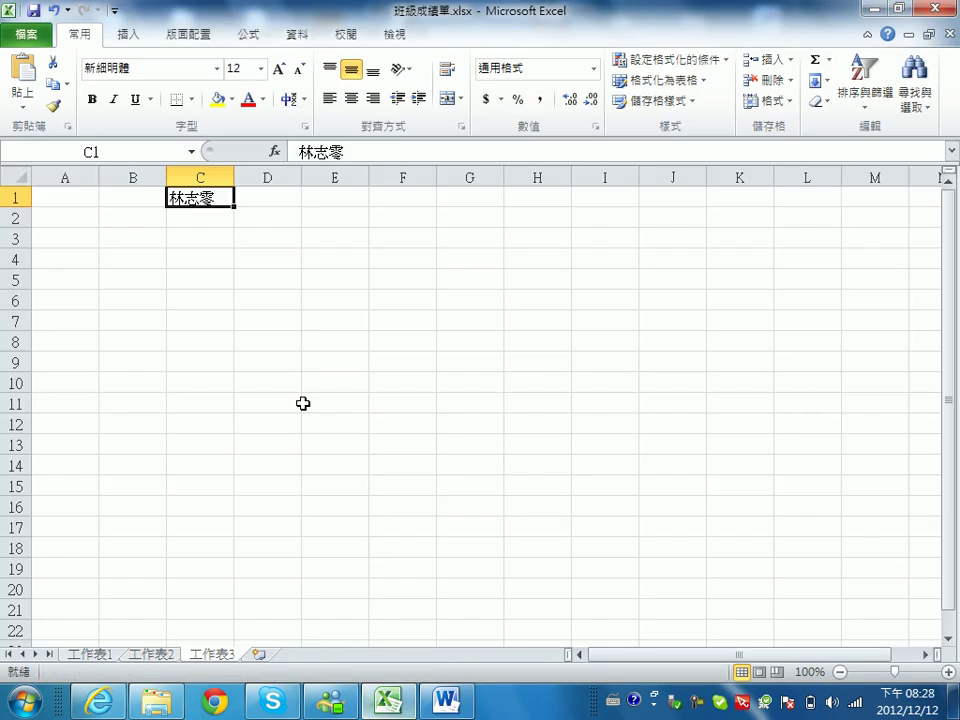
click(257, 195)
key(ctrl+v)
key(alt+Tab)
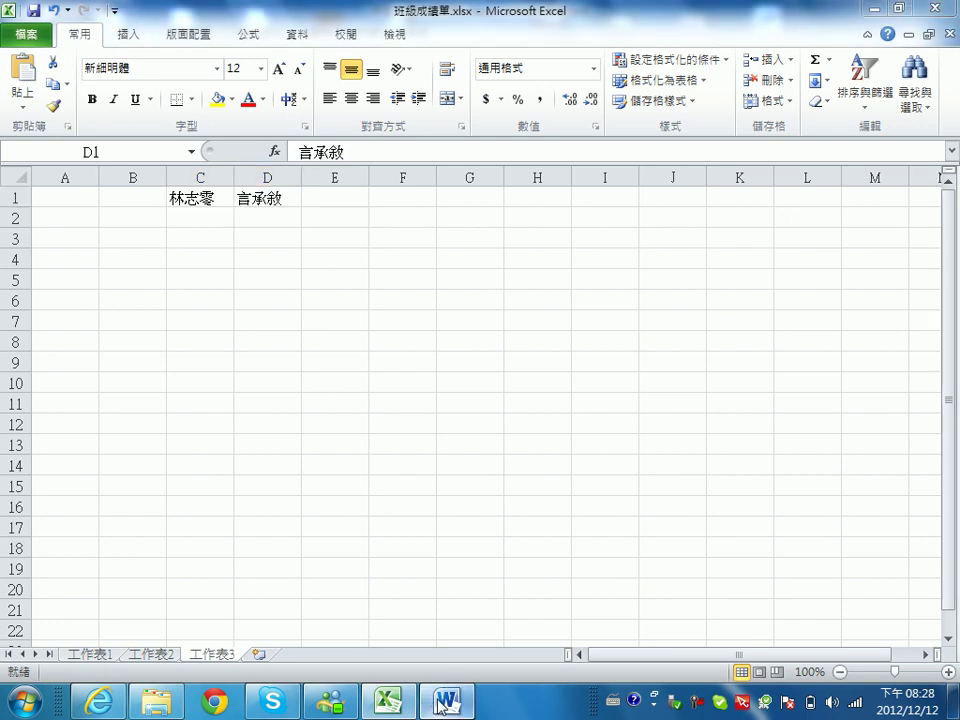
- Copy 周杰輪 into E1 and 侯佩涔 into F1
drag(289, 285, 355, 285)
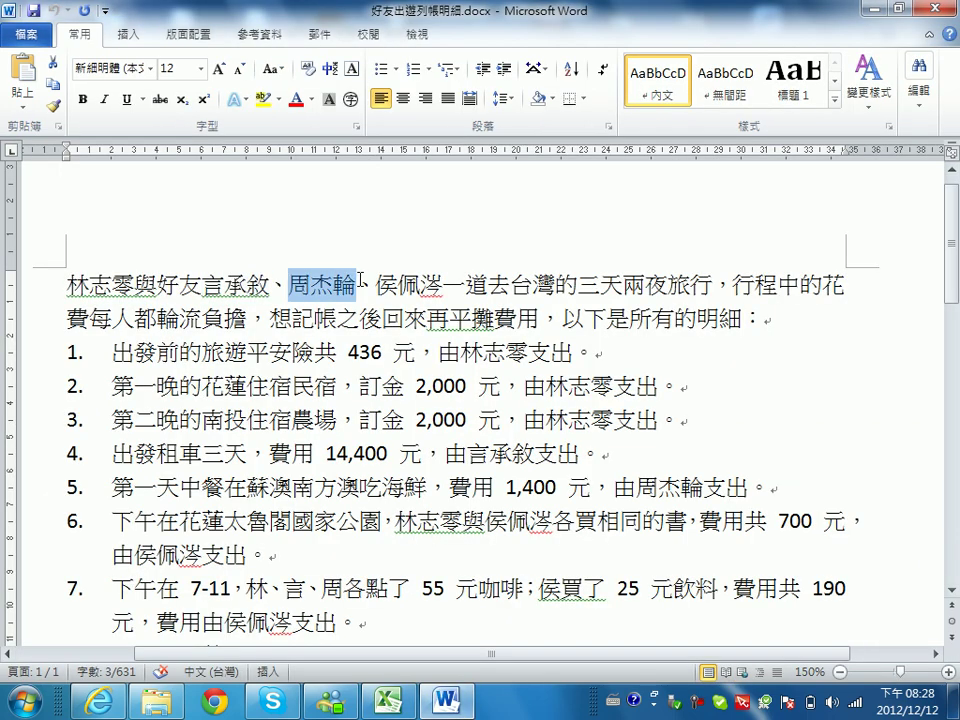
click(397, 706)
click(321, 200)
text(周杰輪)
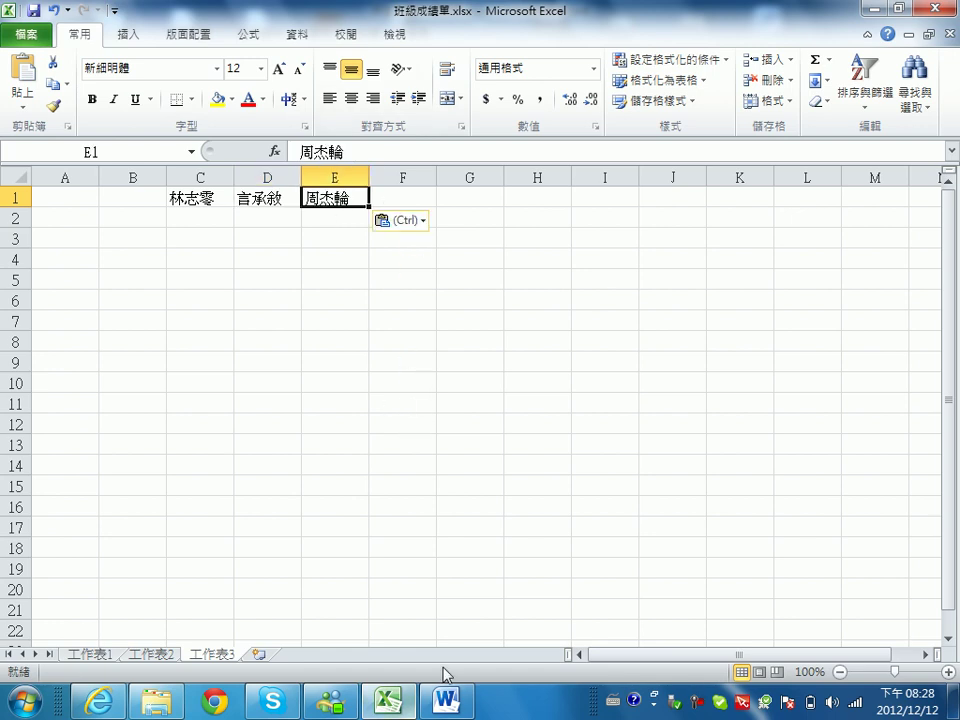
click(446, 701)
drag(376, 286, 440, 287)
key(ctrl+c)
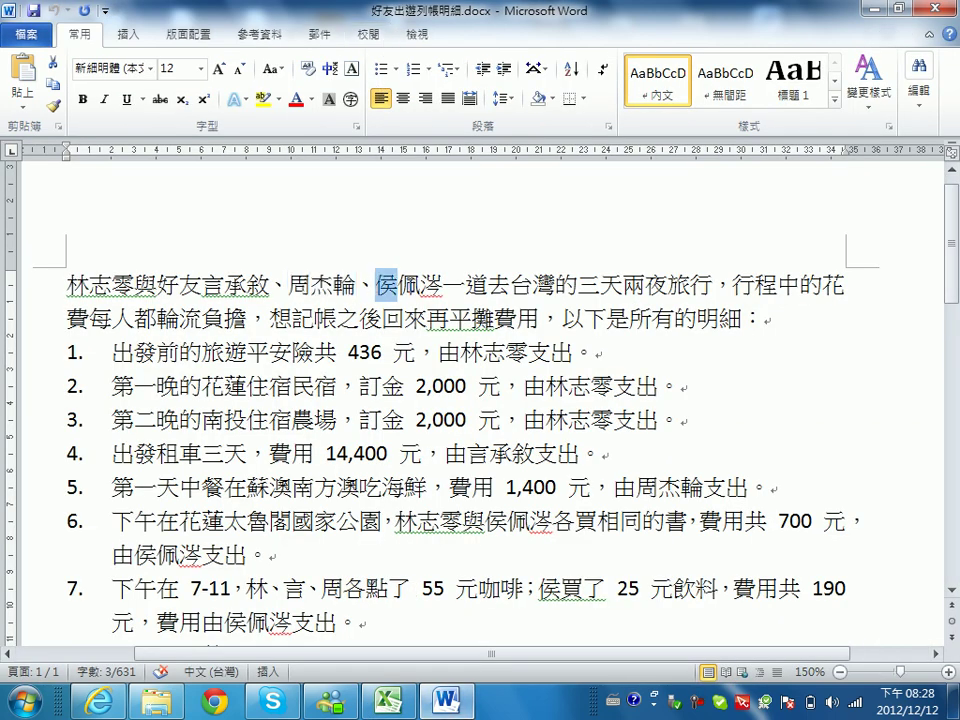
click(389, 703)
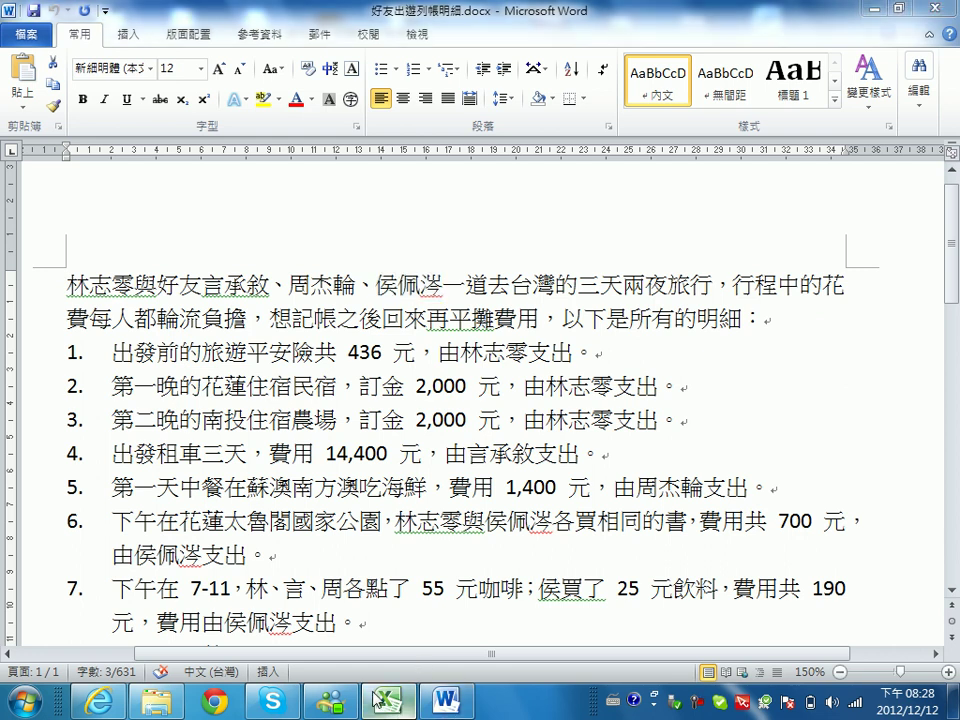
click(410, 210)
click(407, 198)
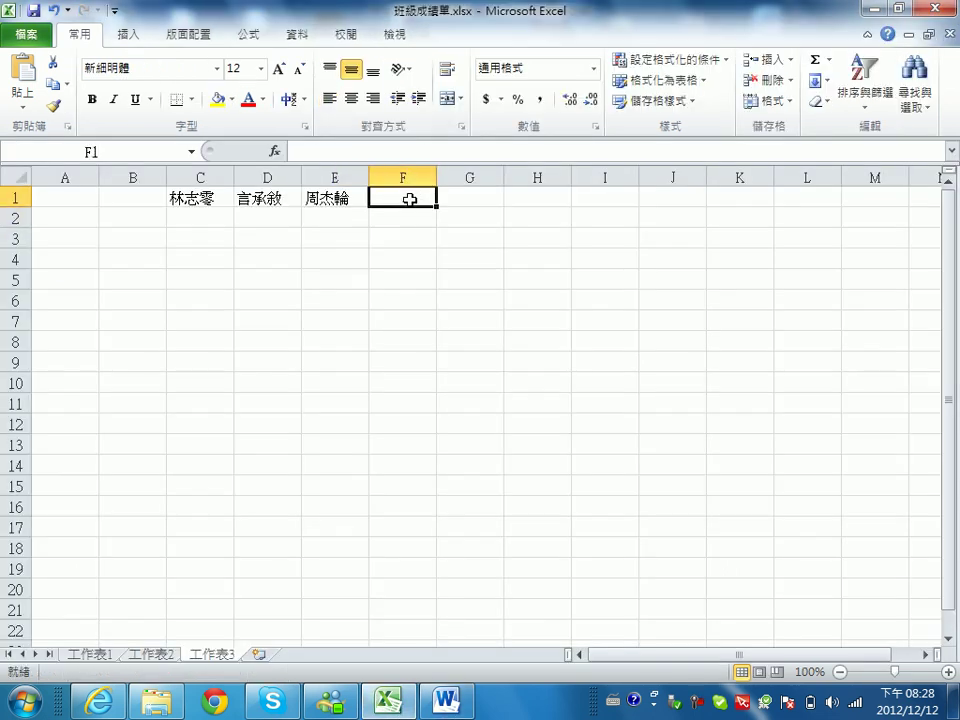
key(ctrl+v)
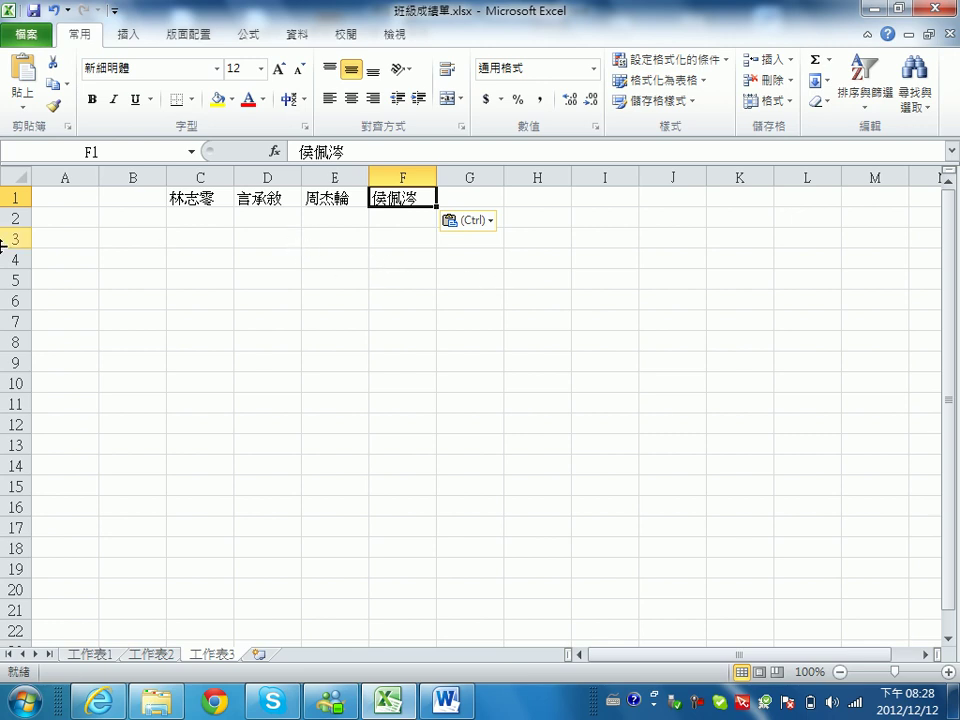
click(76, 217)
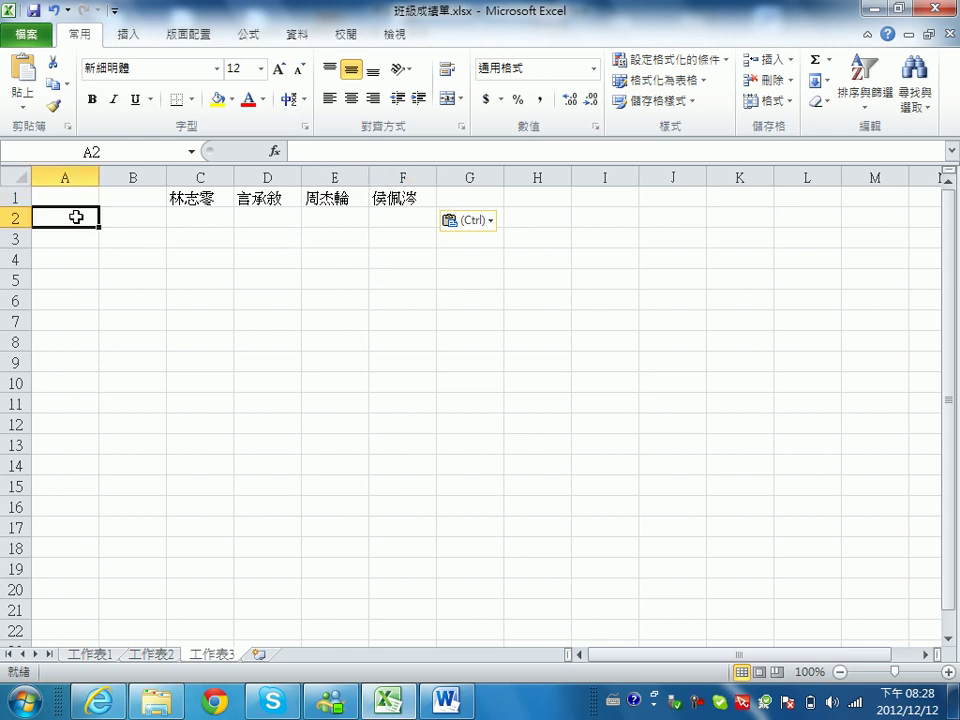
- Enter 1 in A2 and 旅遊平安險 from Word in B2, widening column B to fit
text(1)
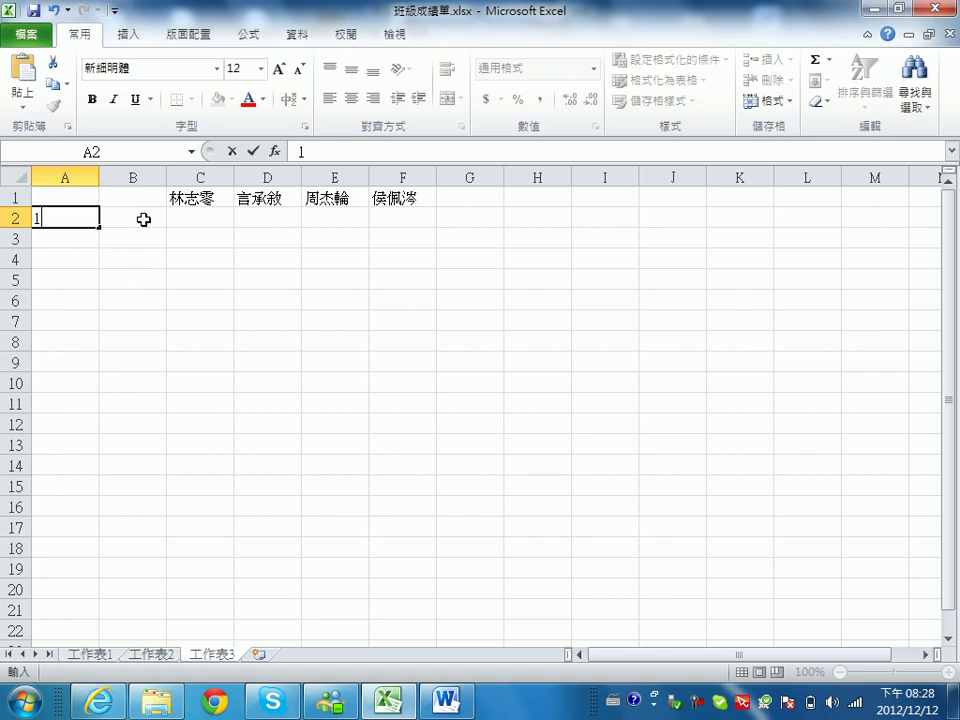
click(143, 219)
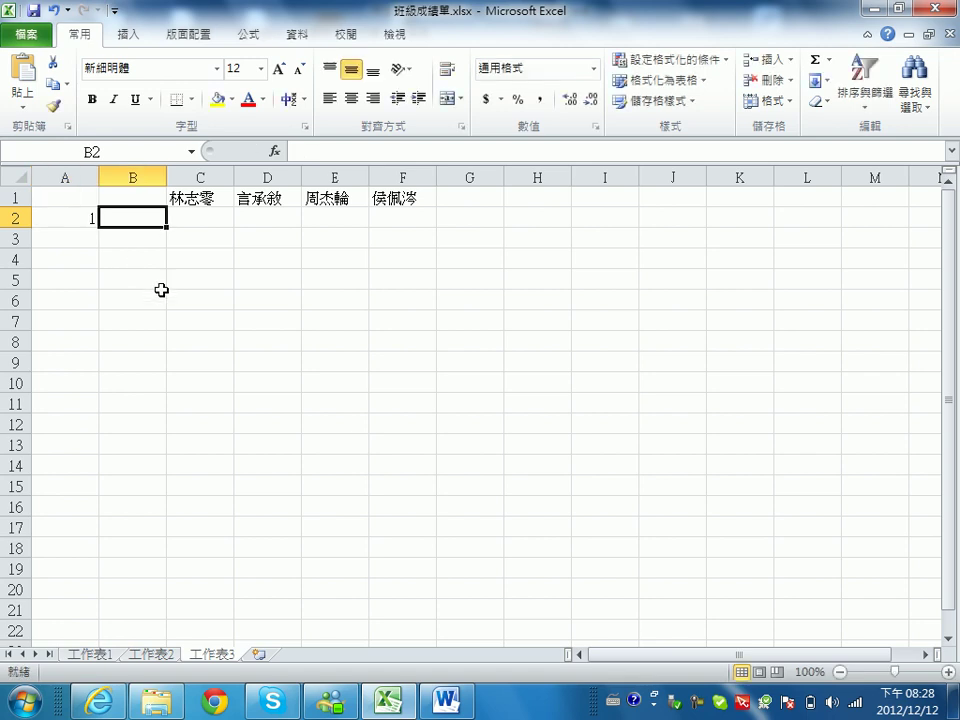
click(395, 706)
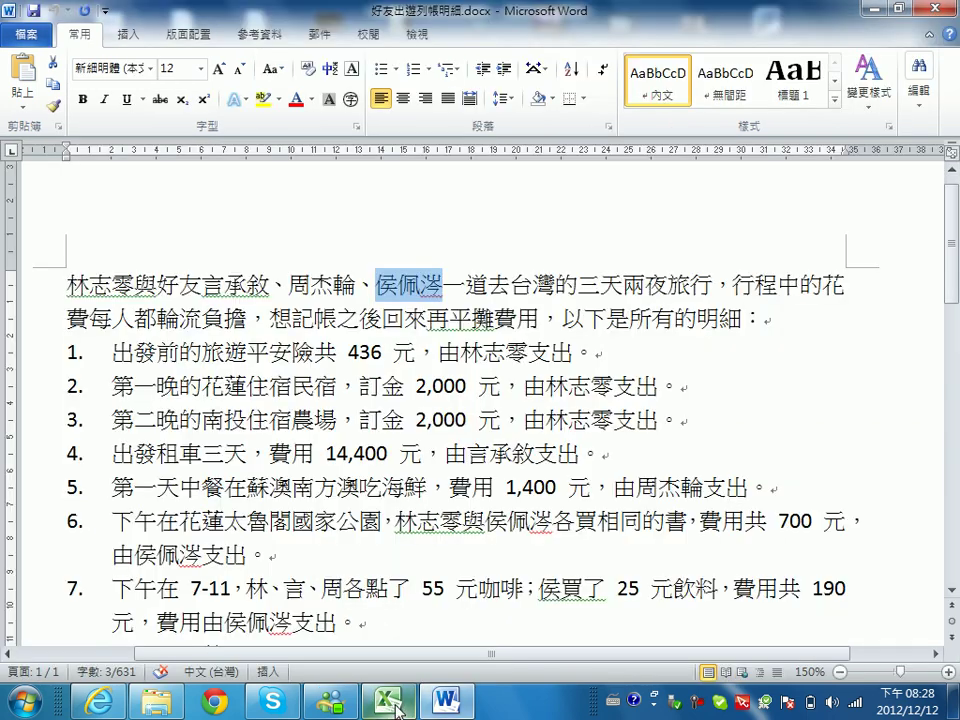
drag(203, 352, 315, 352)
key(ctrl+c)
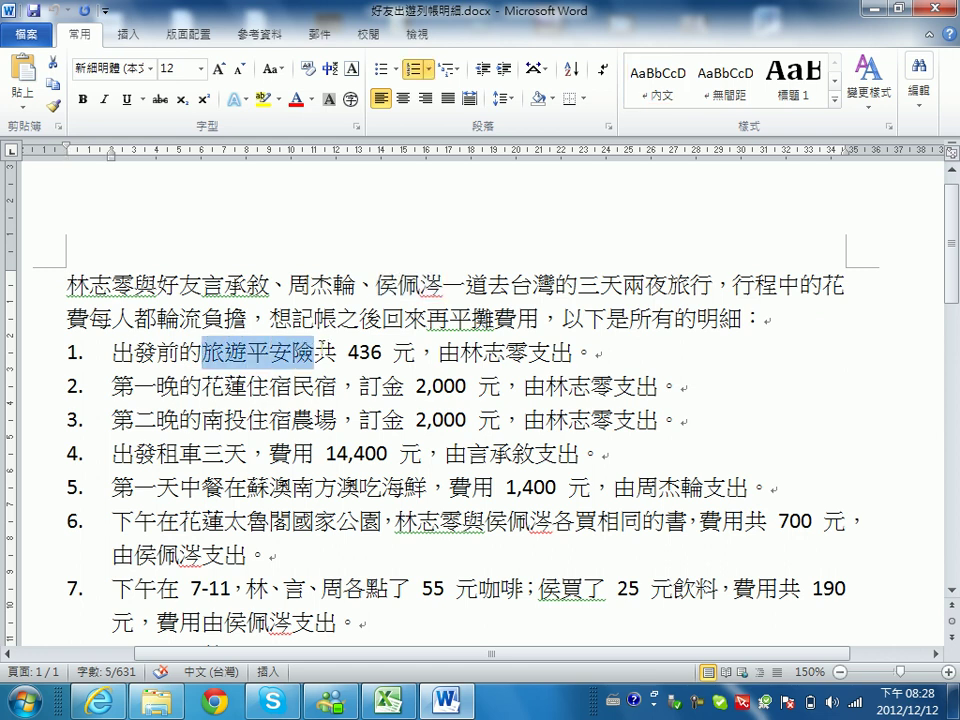
double_click(878, 10)
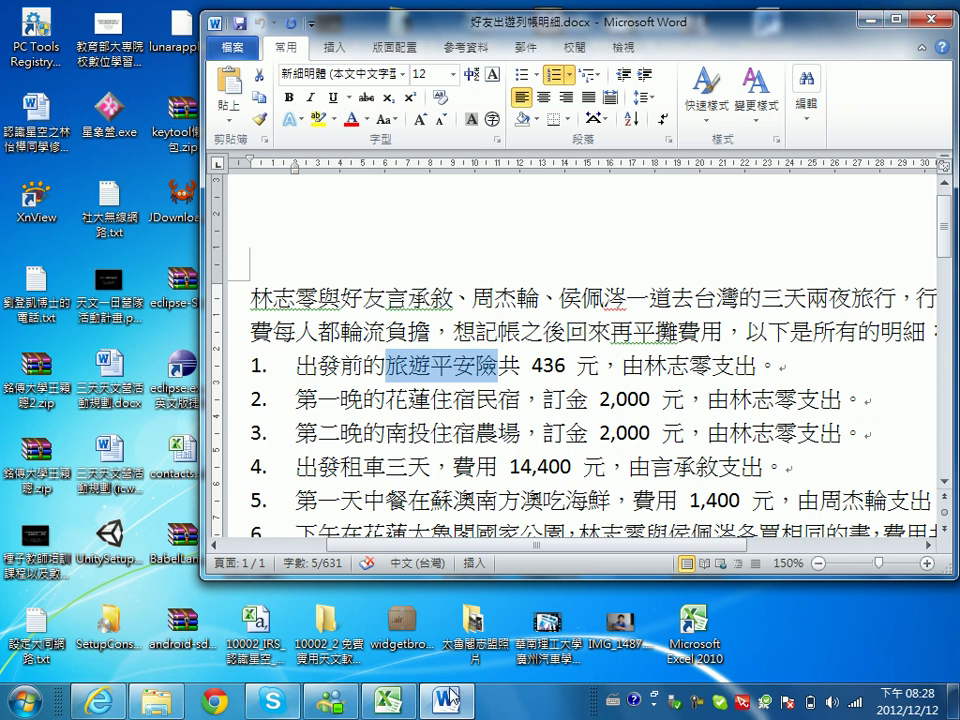
click(388, 700)
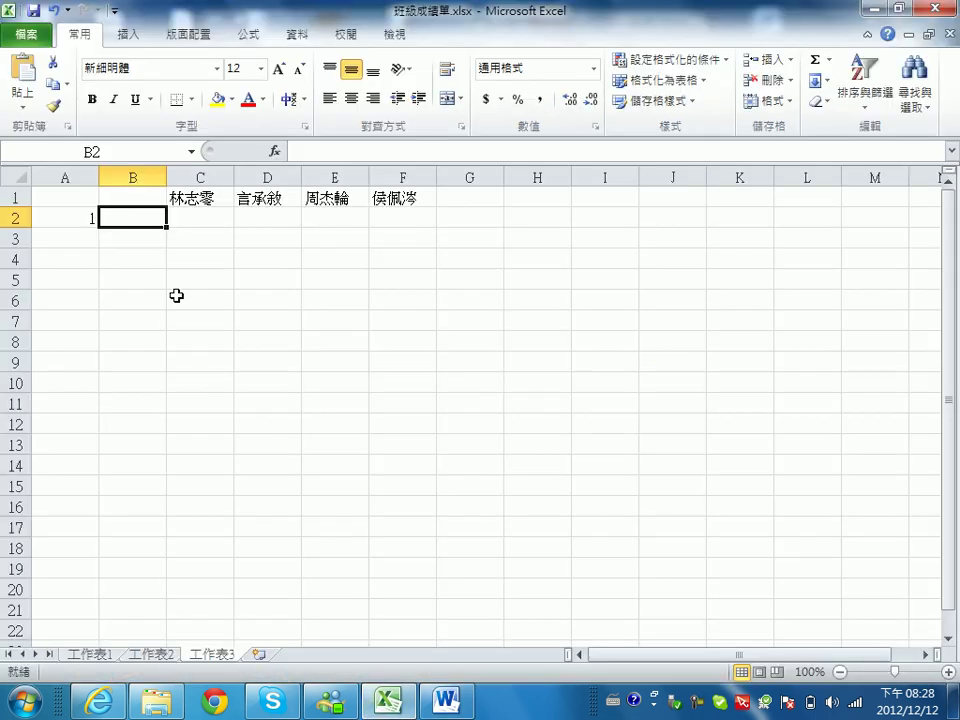
key(ctrl+v)
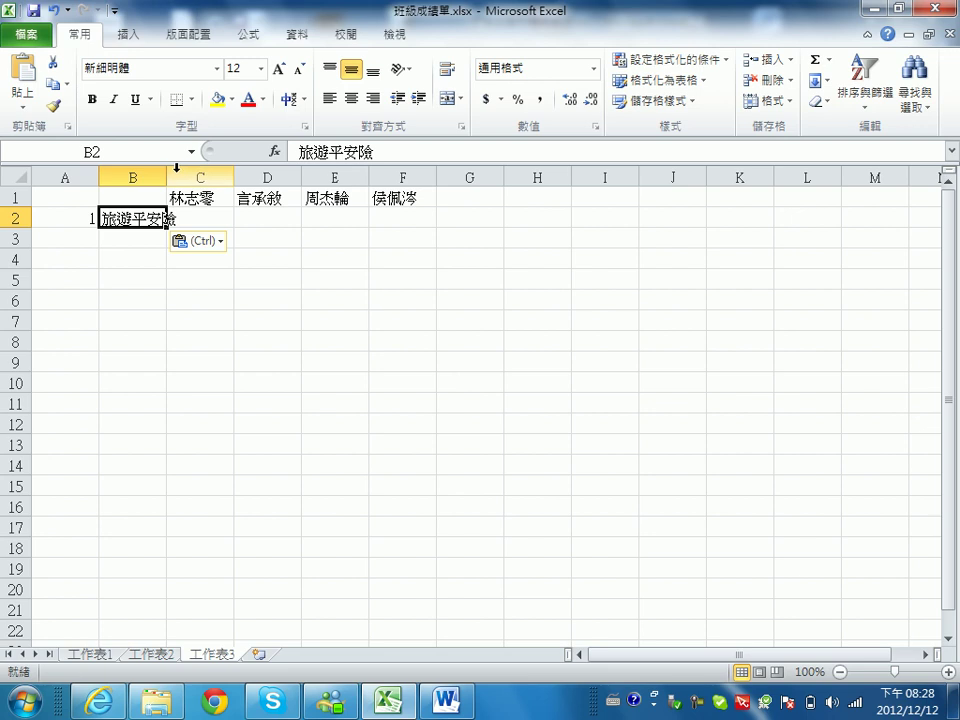
drag(167, 177, 257, 177)
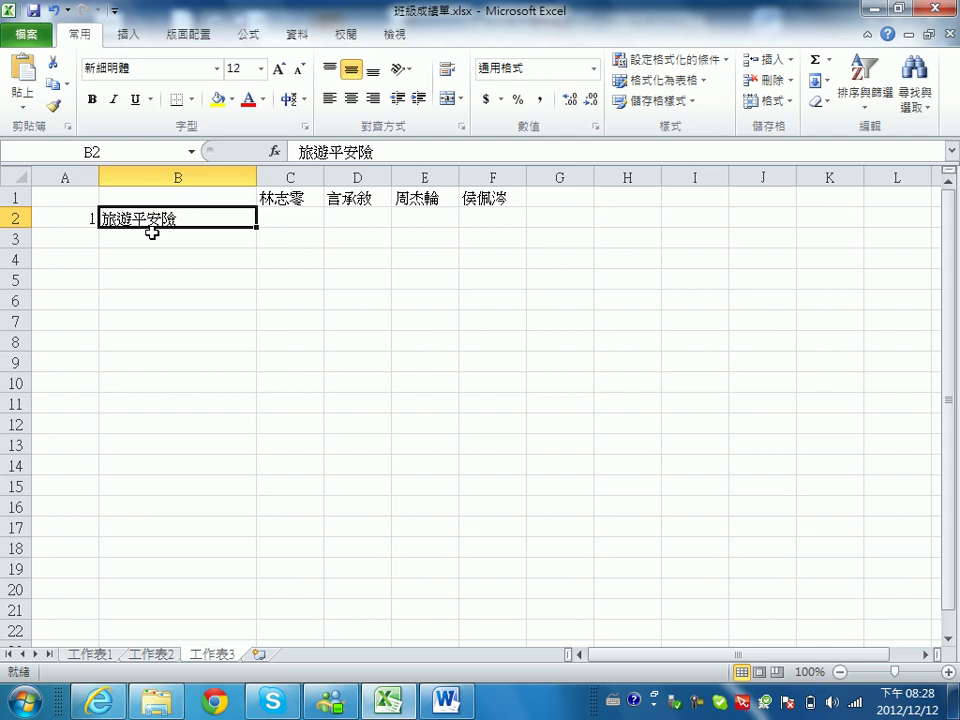
- Enter -436 under 林志零 in C2
click(437, 705)
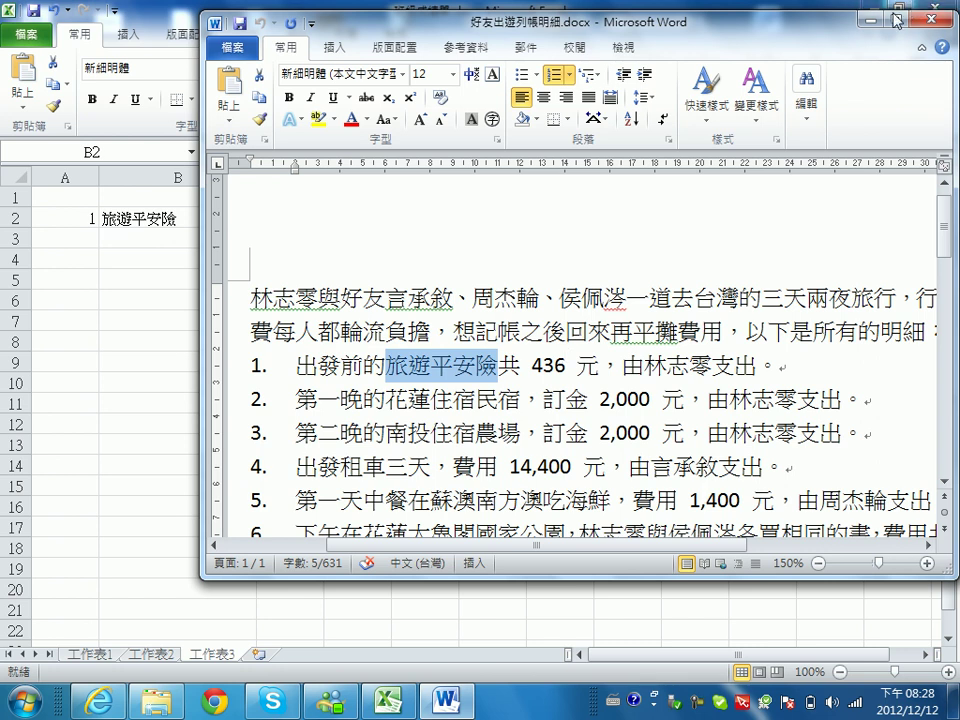
click(826, 8)
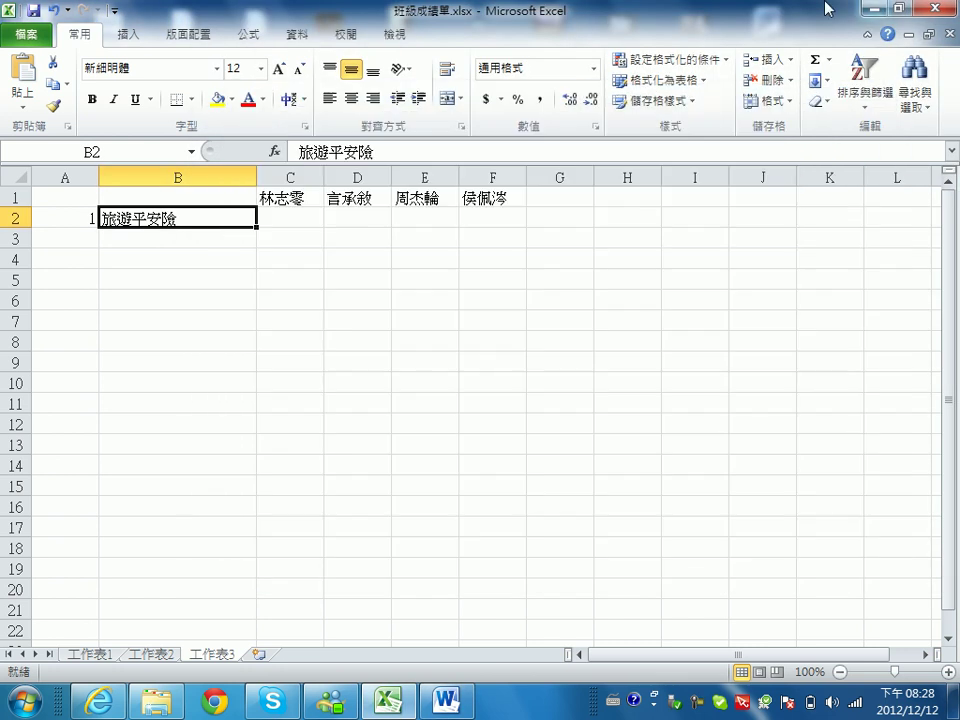
click(297, 221)
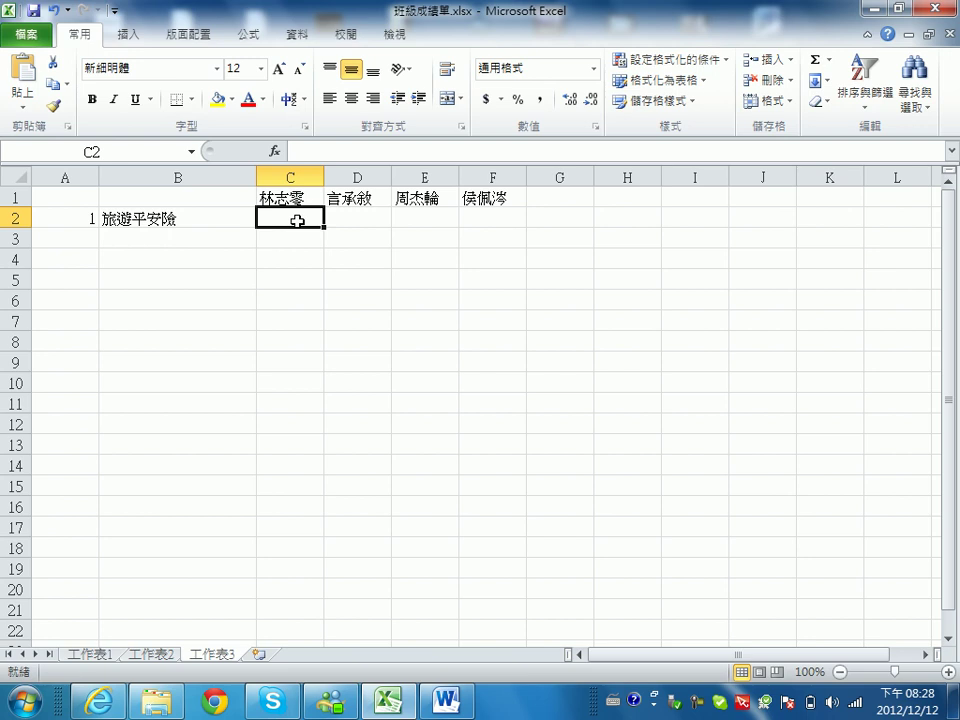
text(-)
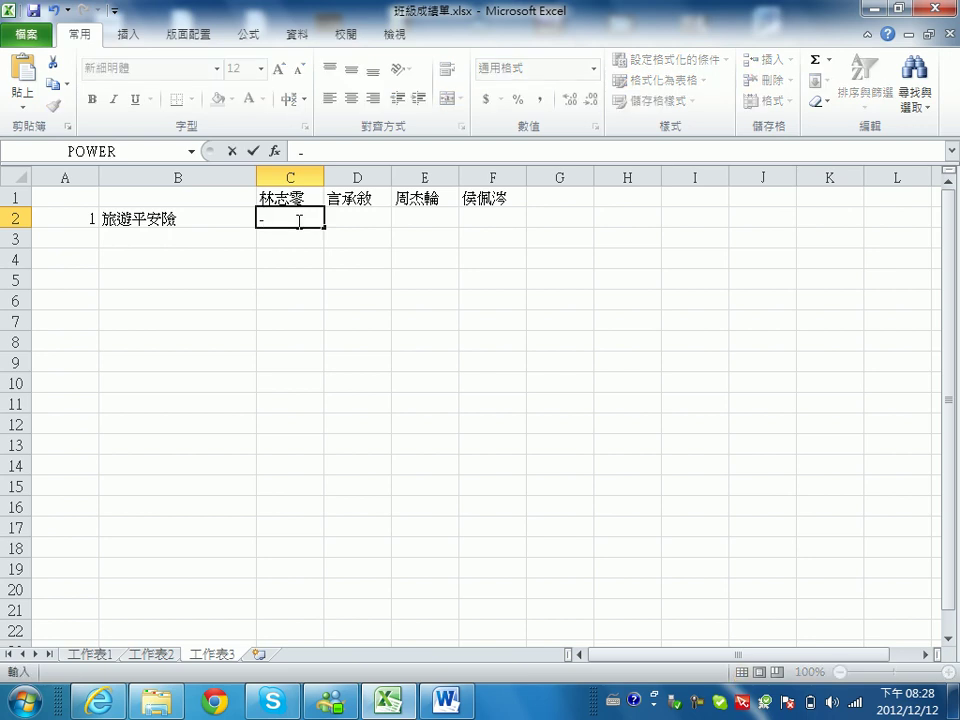
text(436)
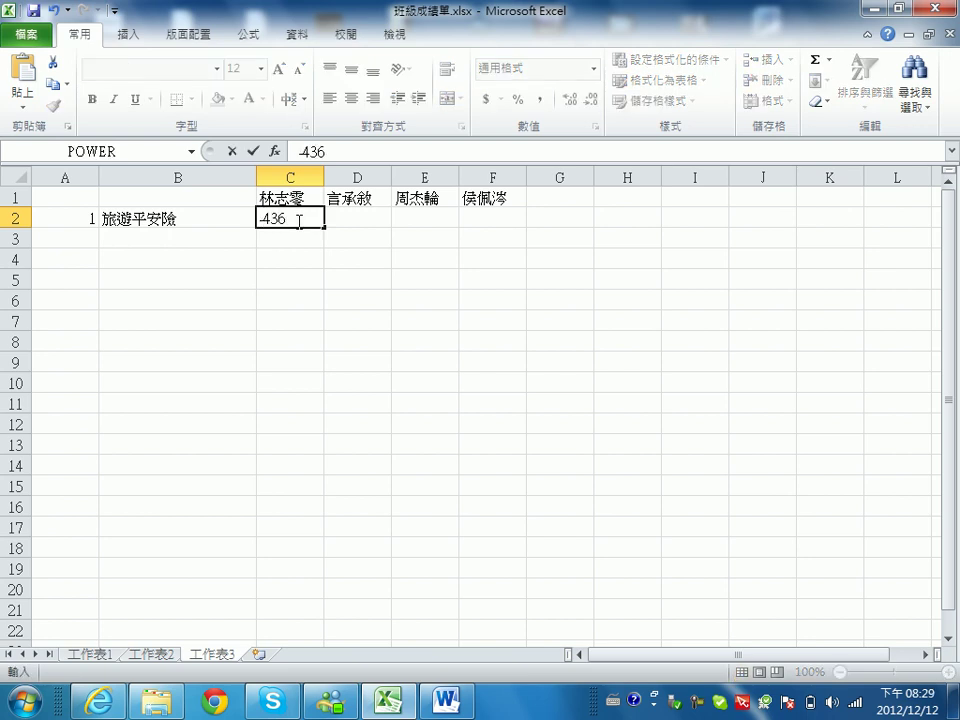
click(343, 236)
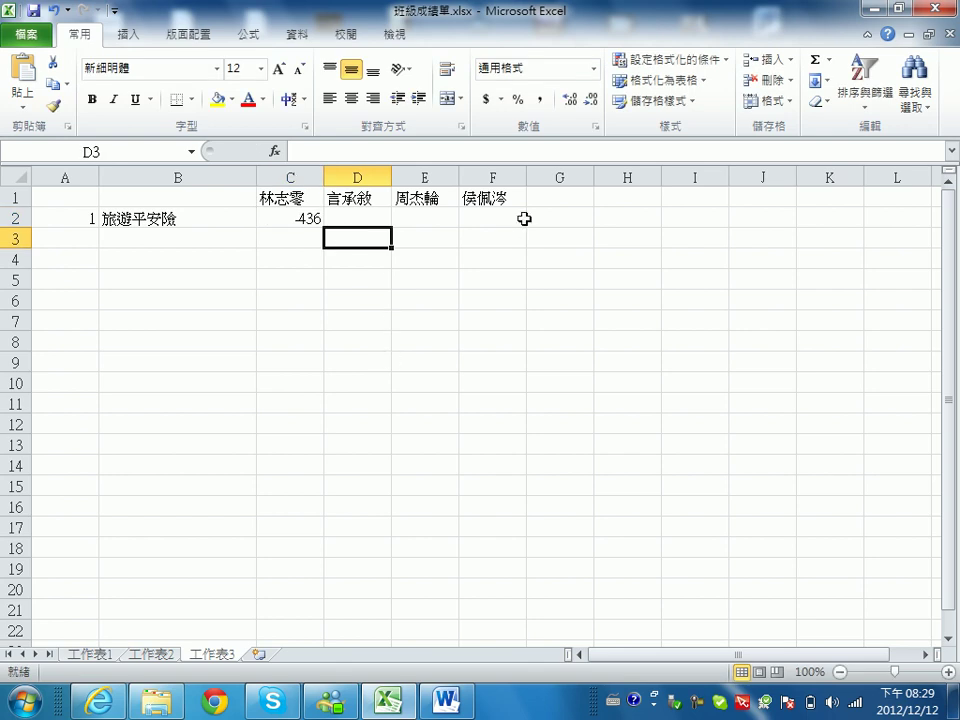
click(307, 236)
drag(307, 236, 478, 244)
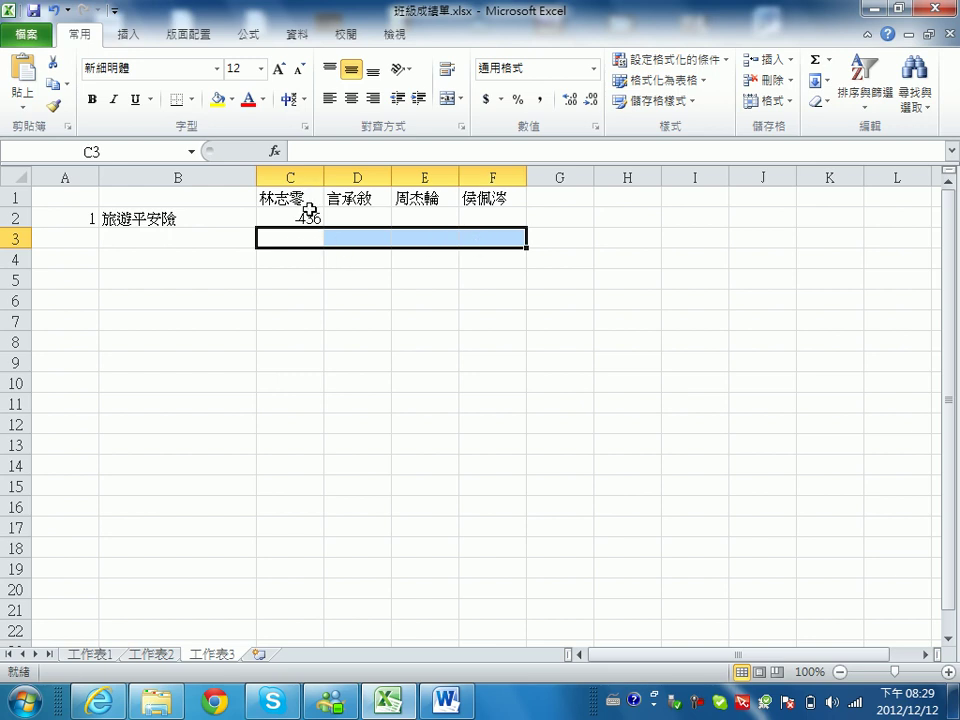
click(306, 240)
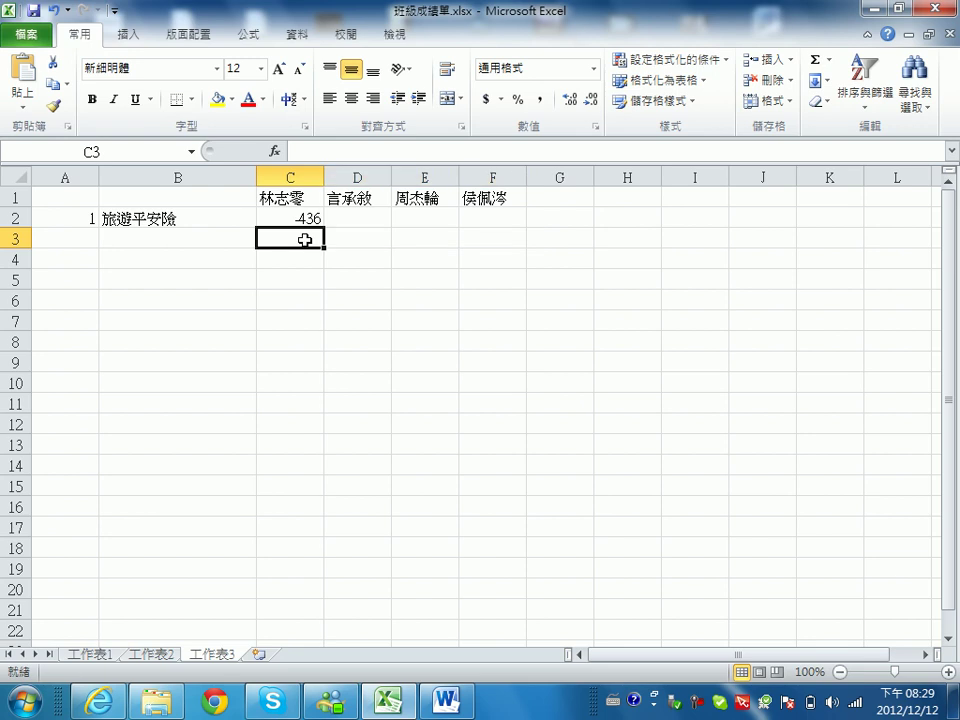
click(276, 152)
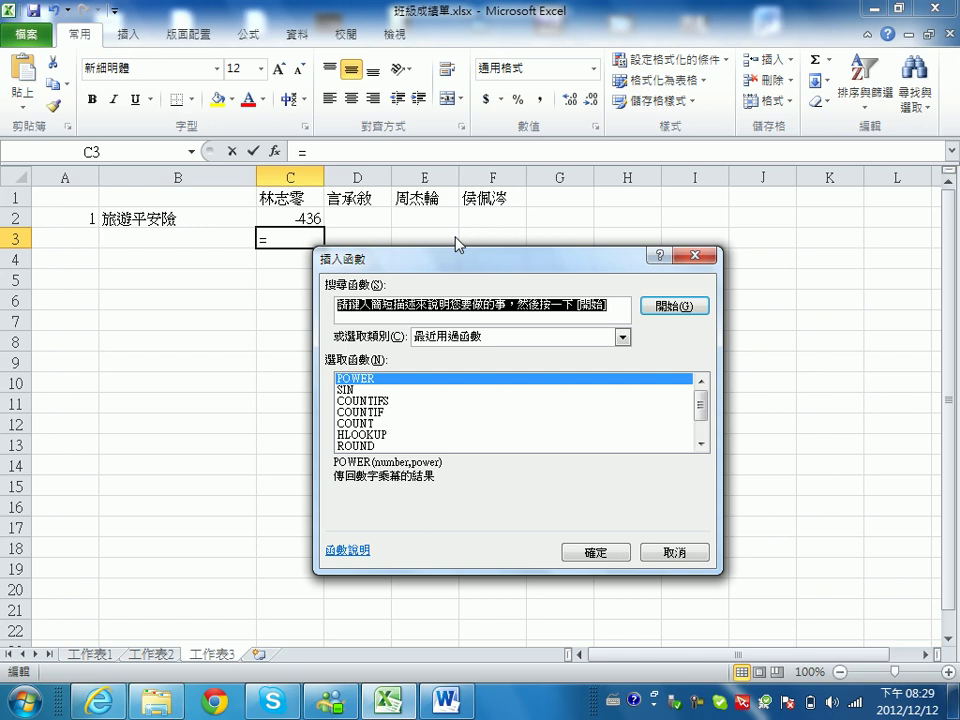
text(abs)
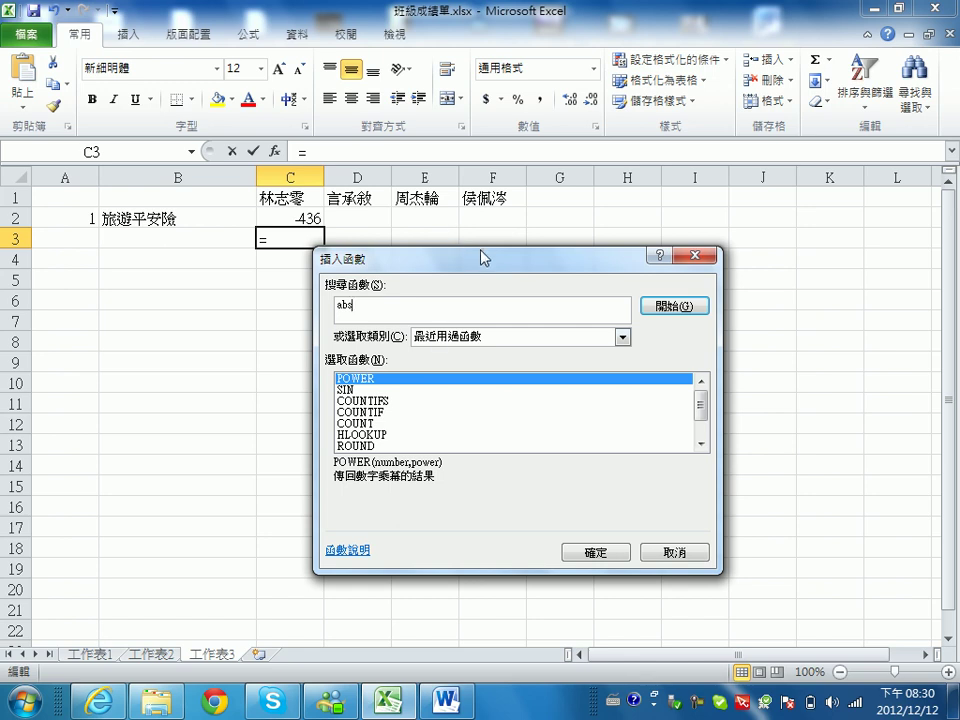
click(668, 305)
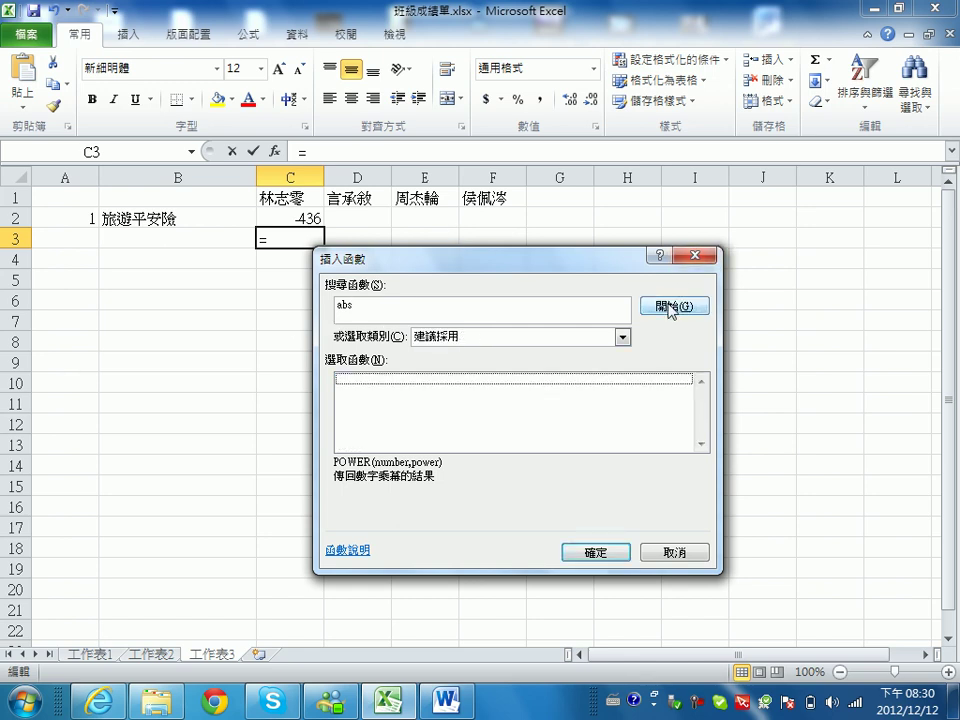
click(450, 337)
click(452, 376)
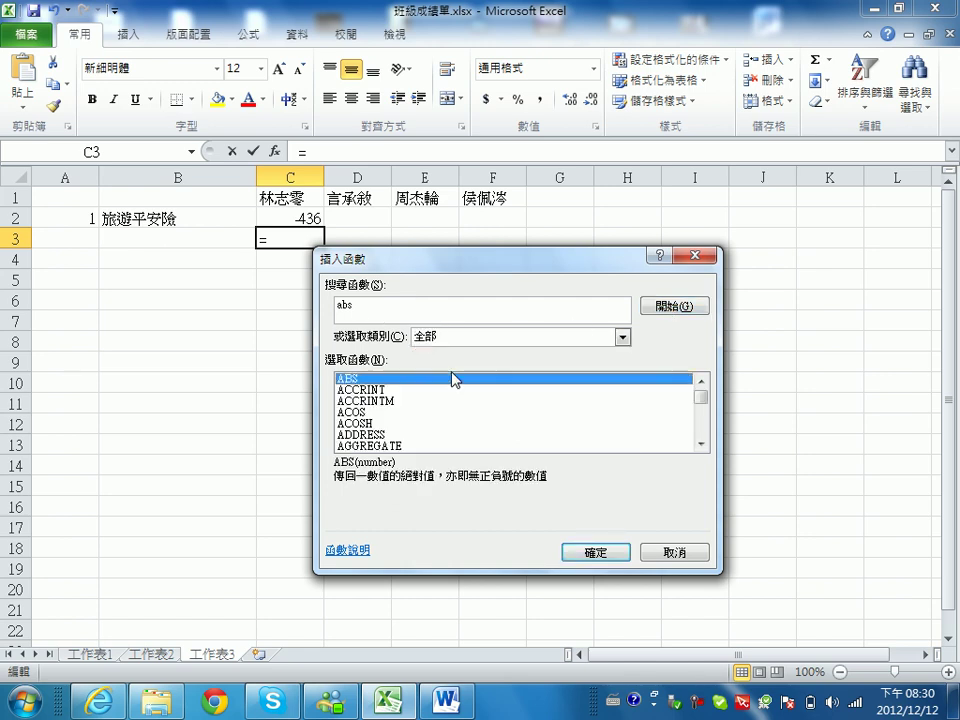
double_click(352, 380)
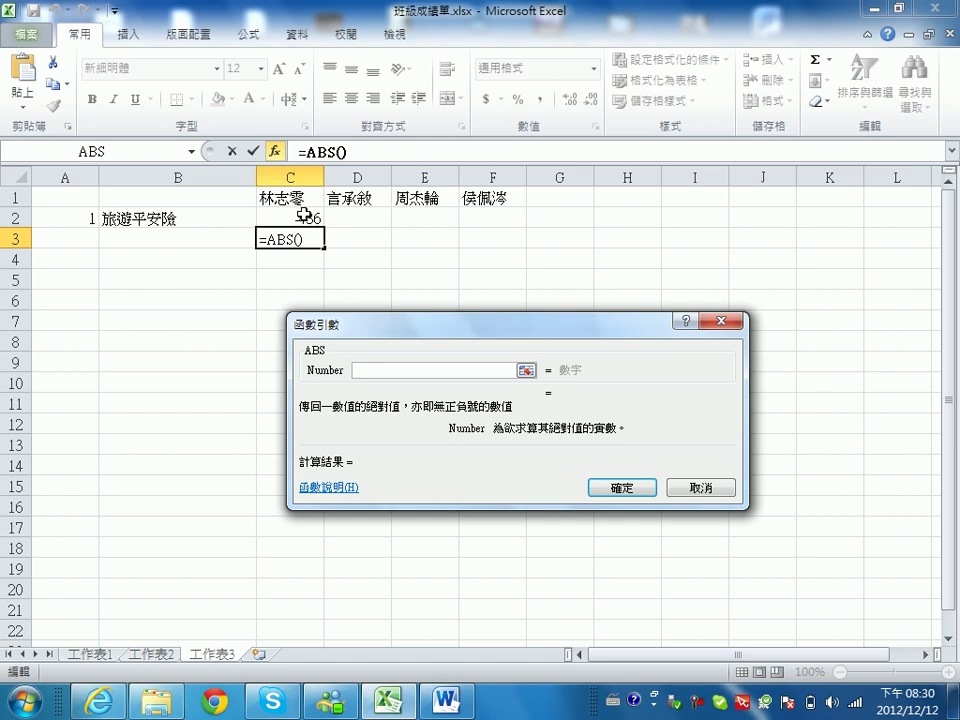
click(713, 486)
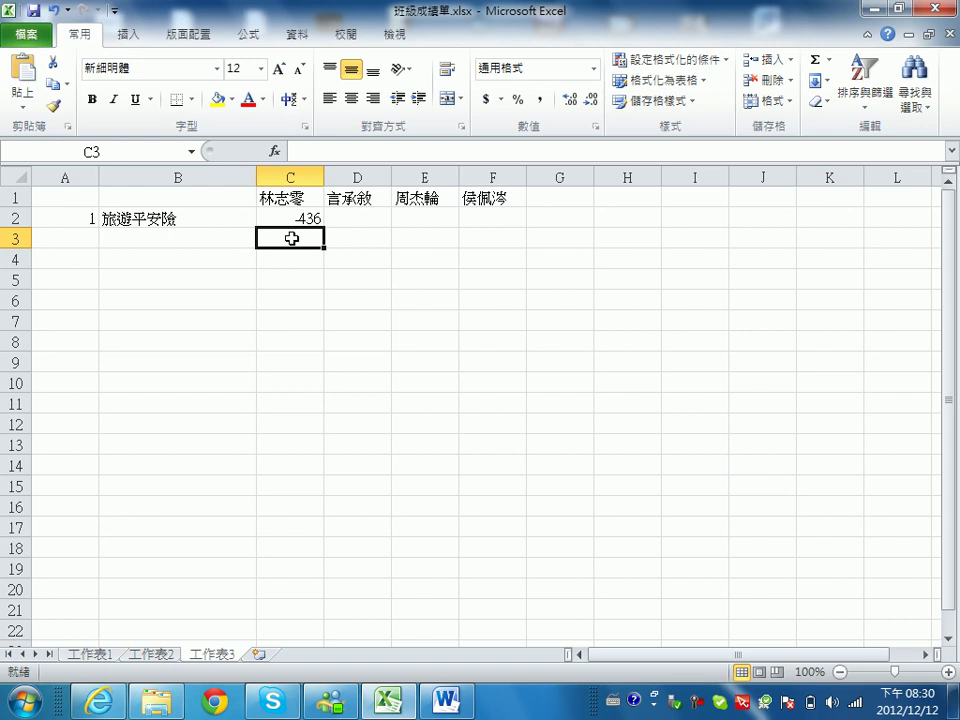
- Insert =ABS($C2:$F2) into C3 via Insert Function, returning 436
click(276, 152)
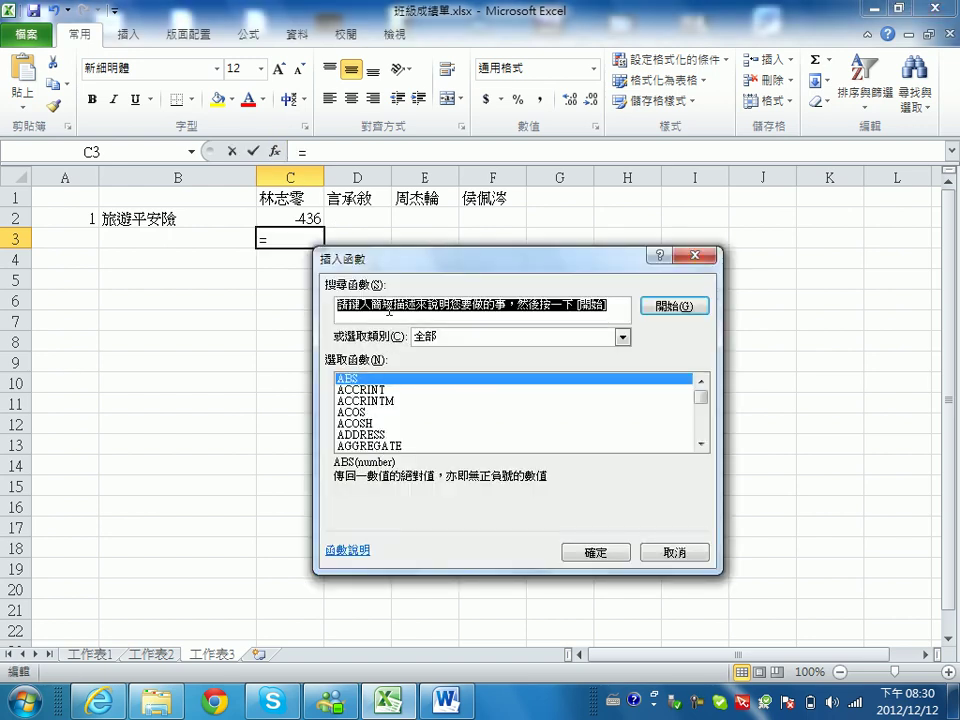
text(sum)
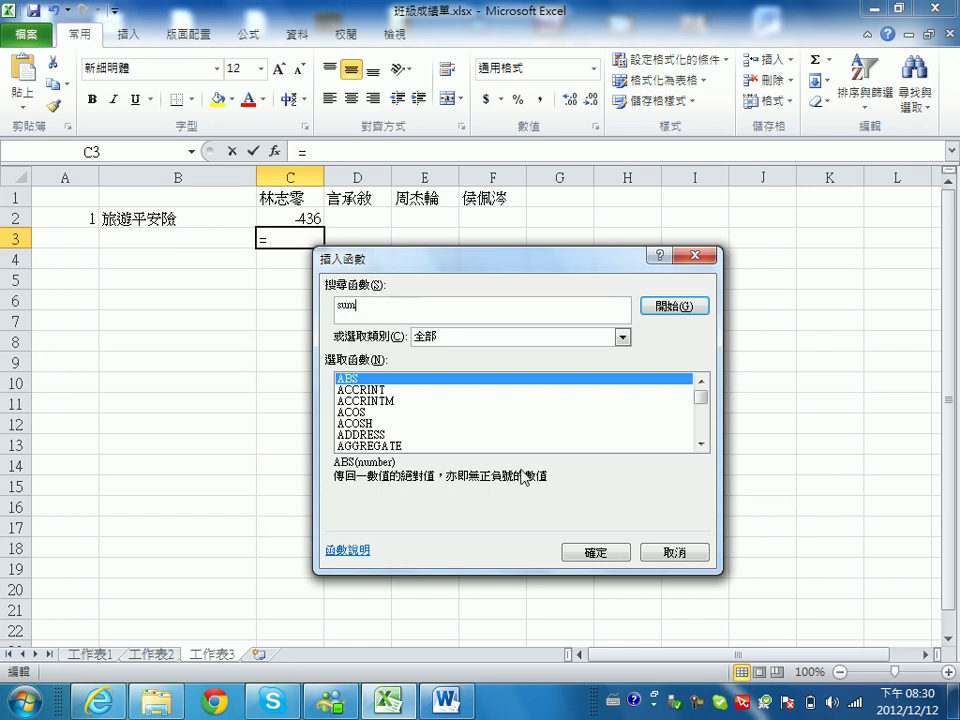
click(596, 553)
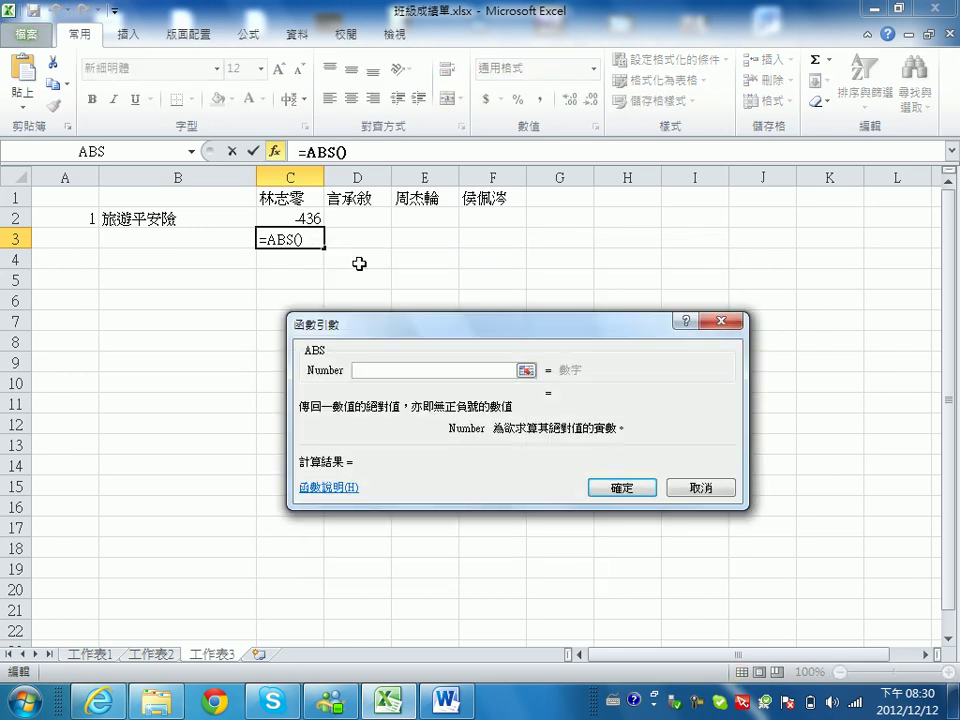
drag(294, 217, 497, 217)
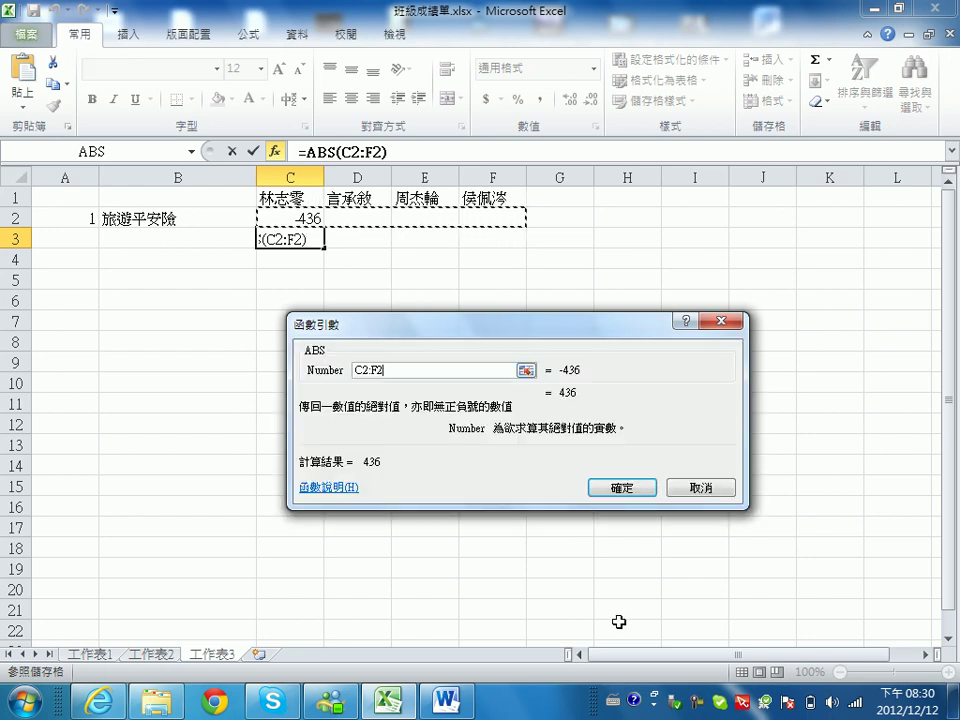
click(364, 369)
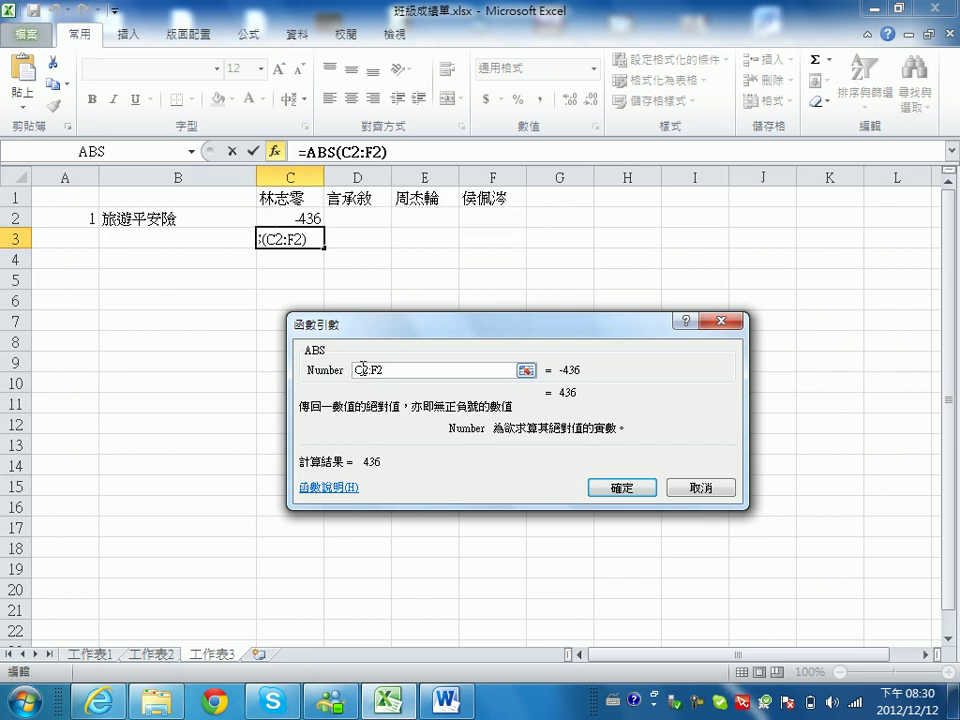
key(F4)
key(F4)
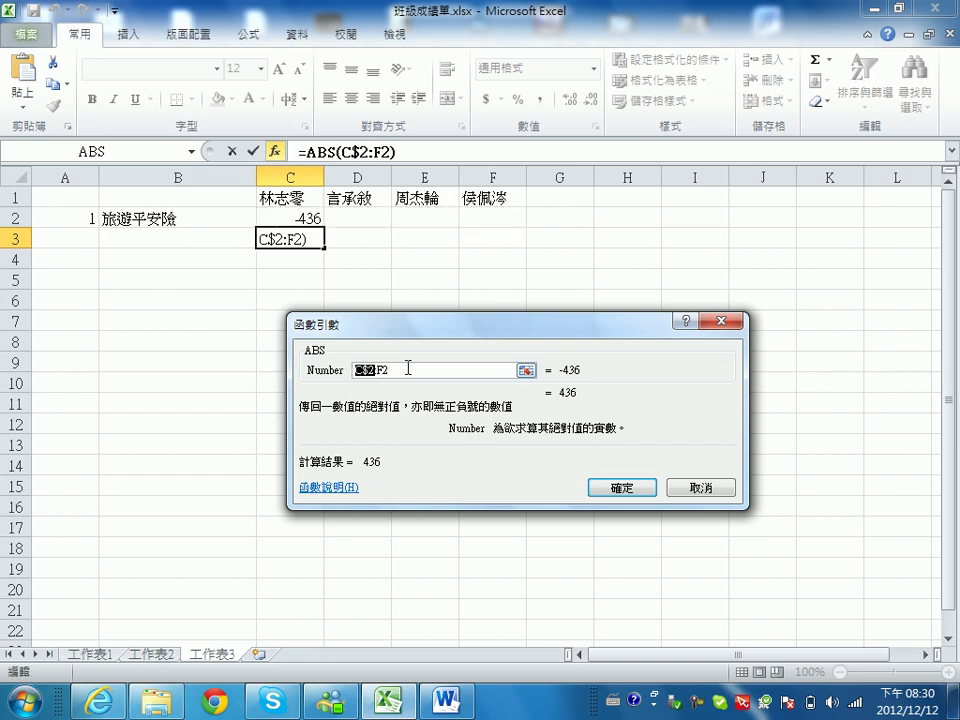
key(F4)
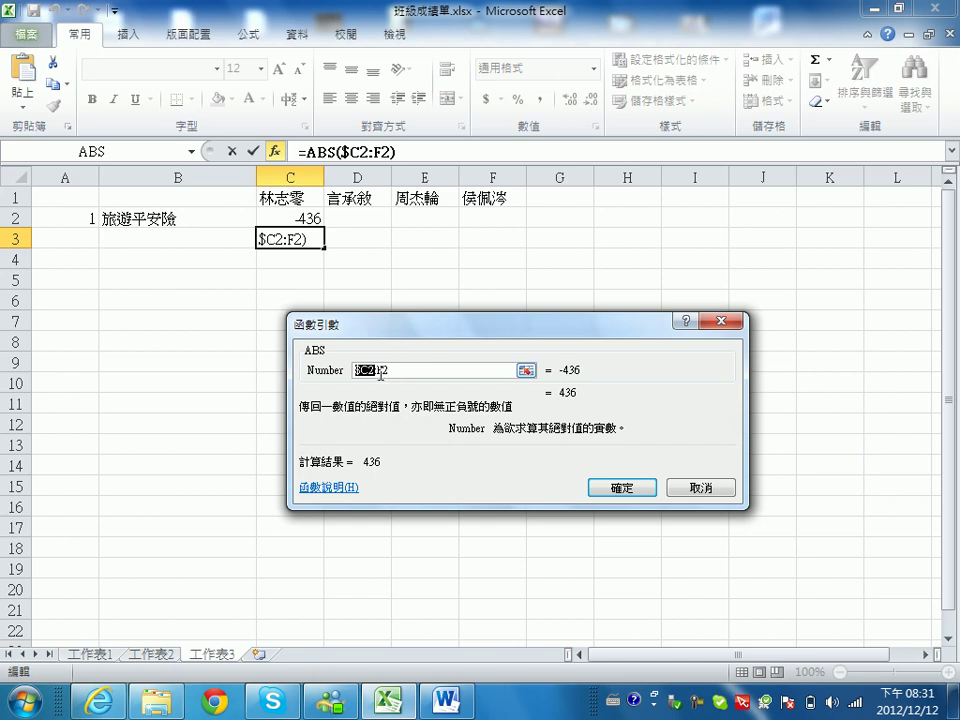
click(413, 370)
key(F4)
key(F4)
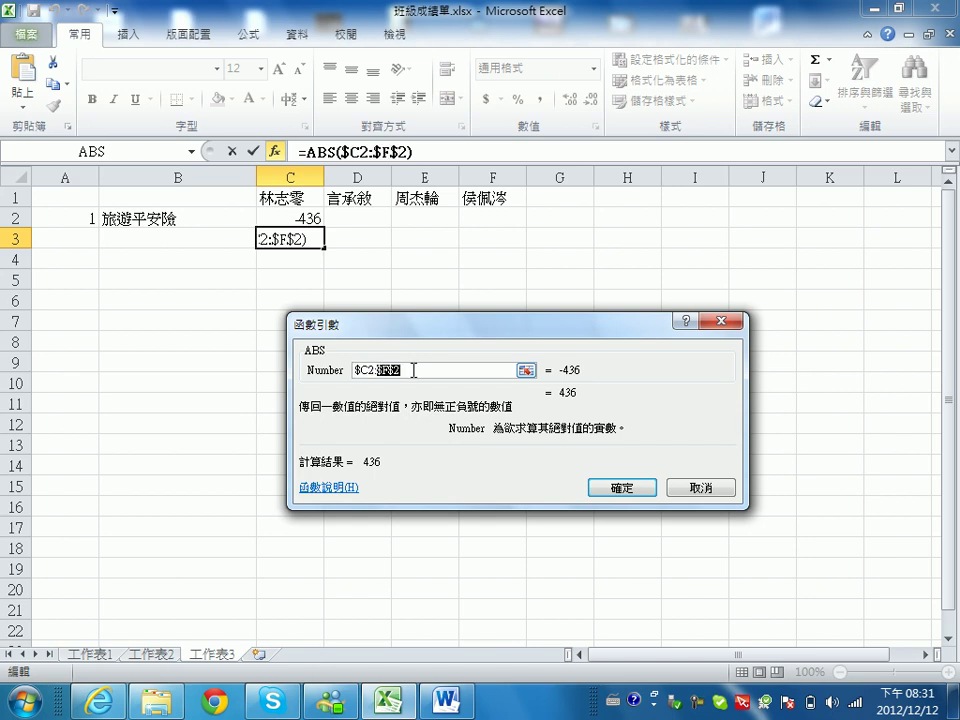
key(F4)
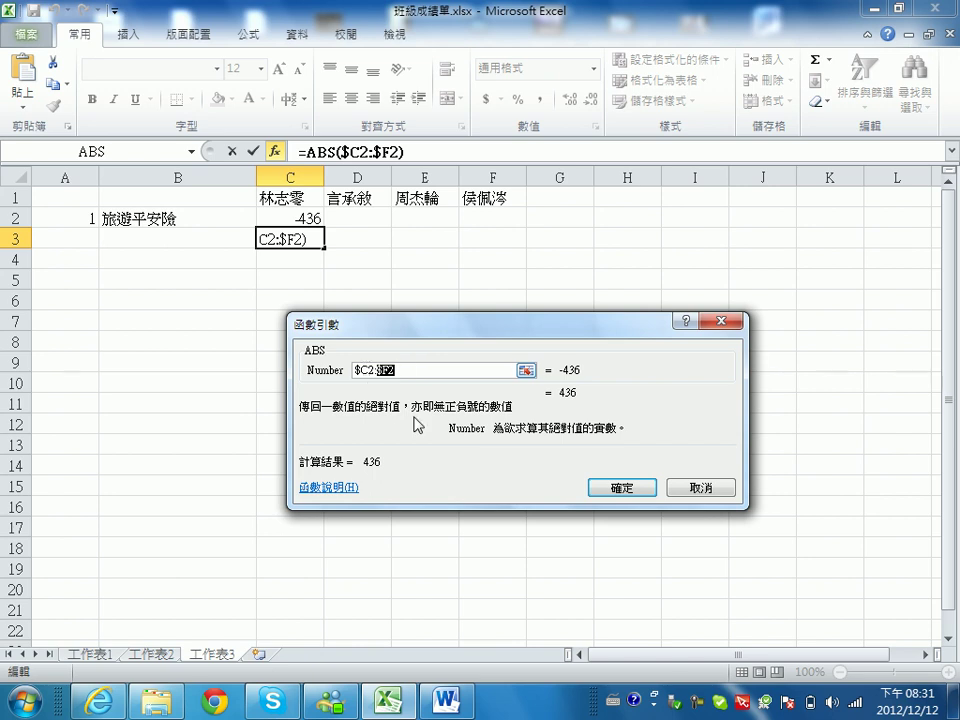
click(605, 487)
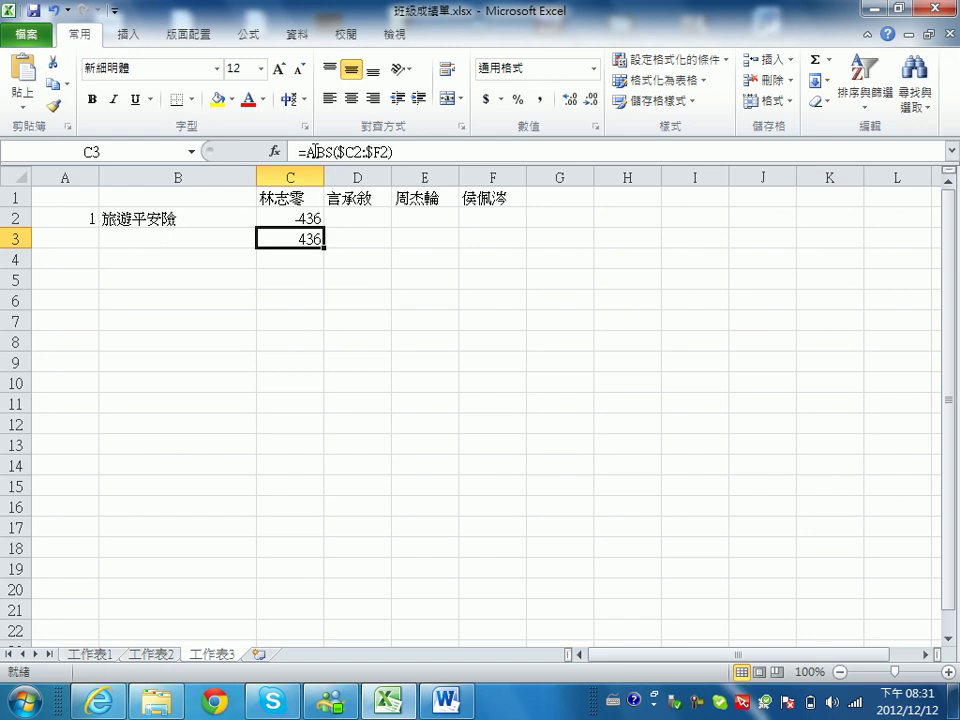
- Delete the ABS formula from C3, leaving it empty
click(299, 151)
drag(299, 151, 435, 150)
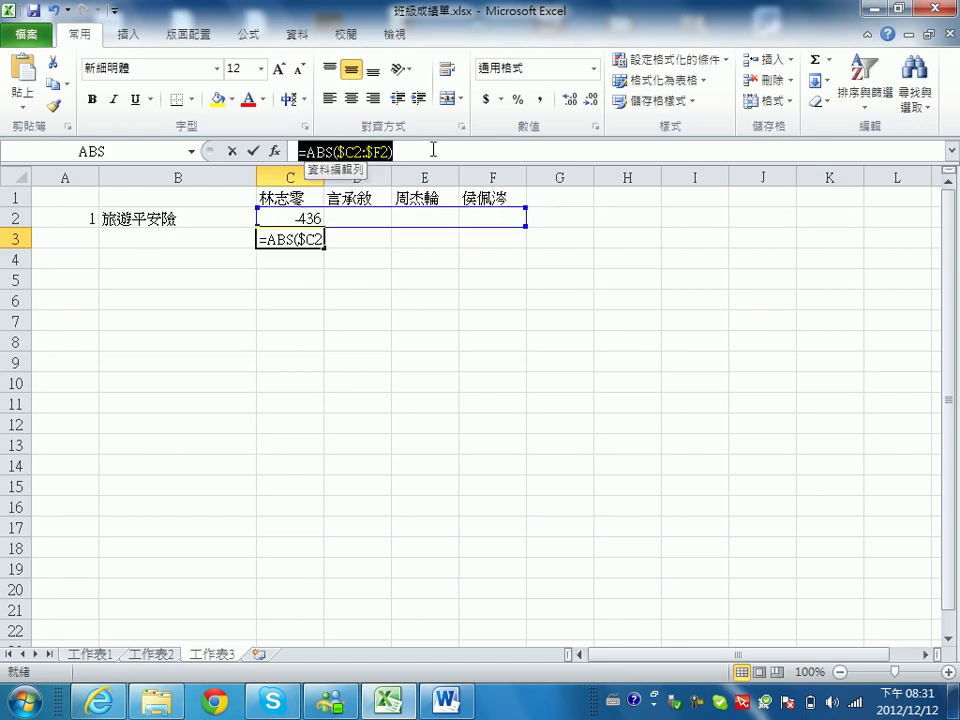
key(Delete)
click(425, 258)
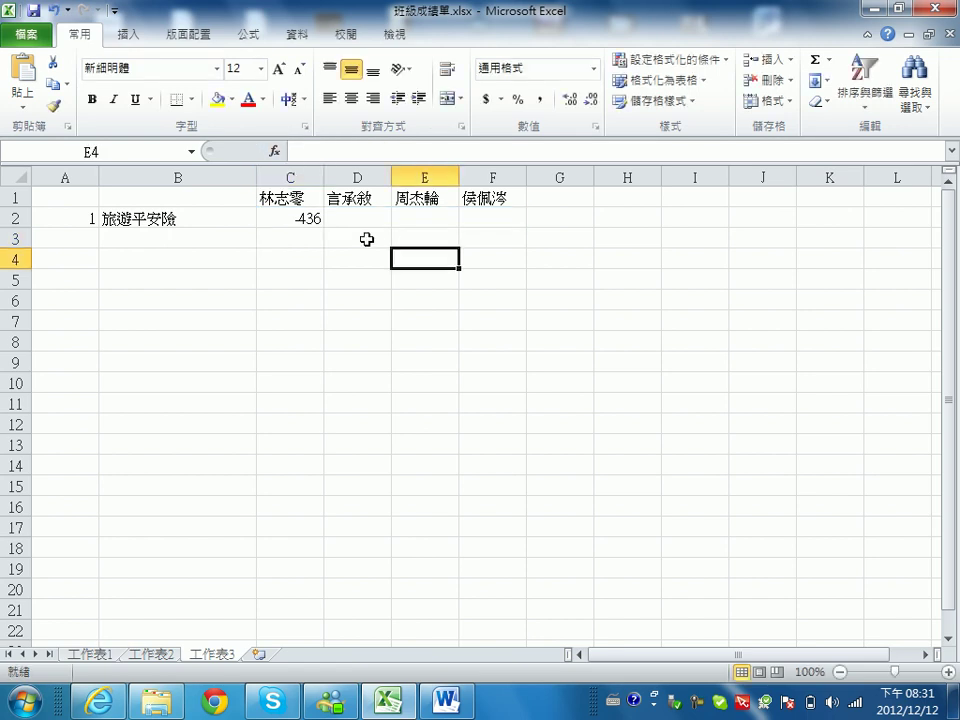
- Insert =SUM($C2:$F2) into E4 via Insert Function, returning -436
click(275, 151)
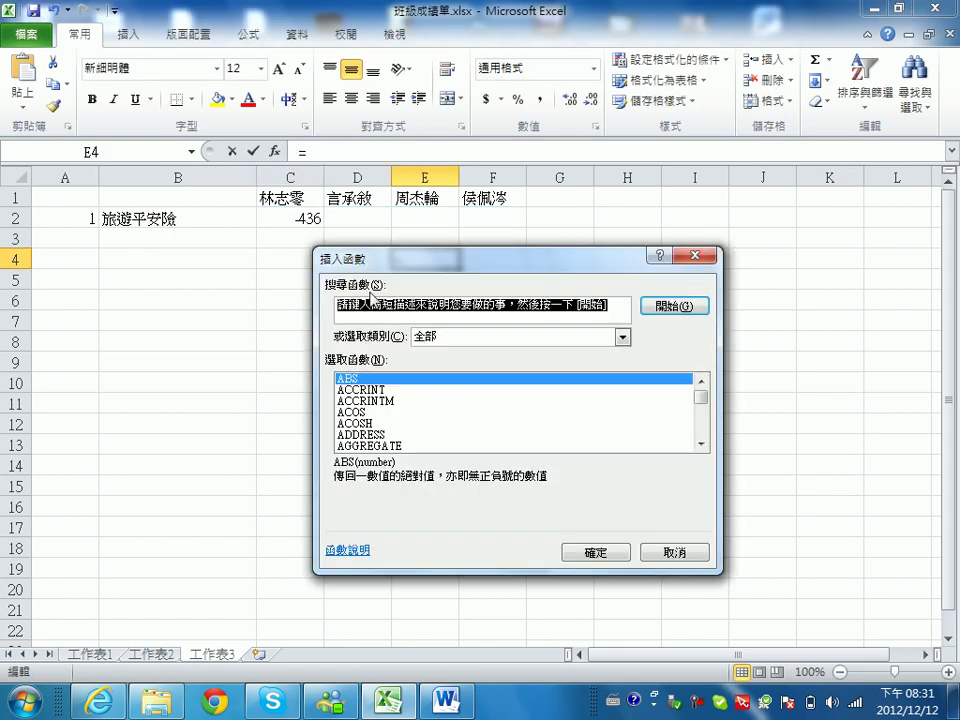
text(sum)
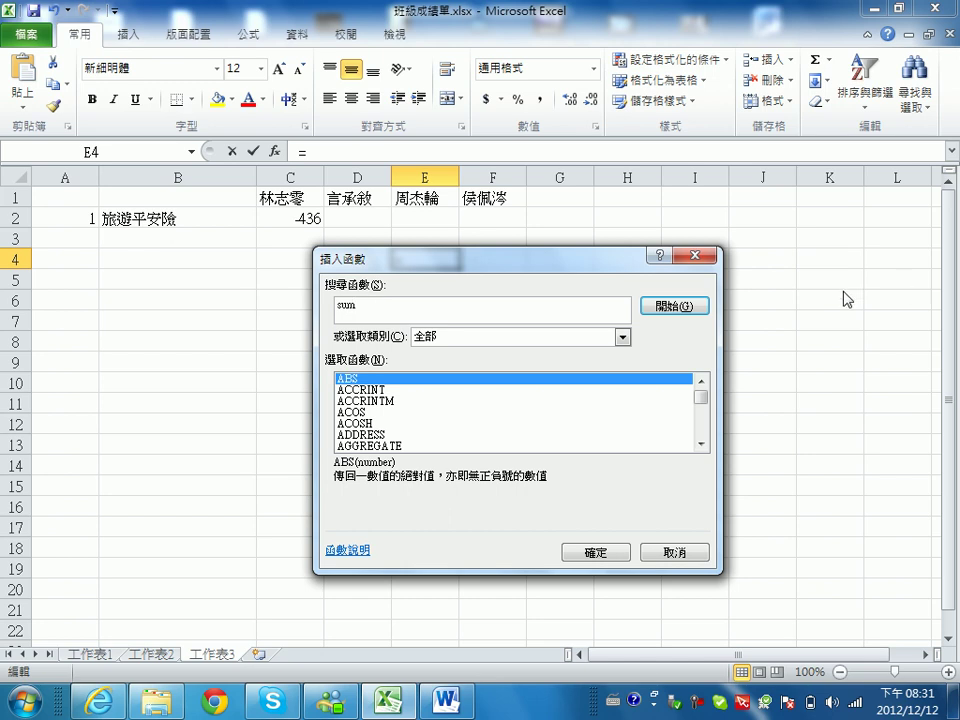
click(657, 310)
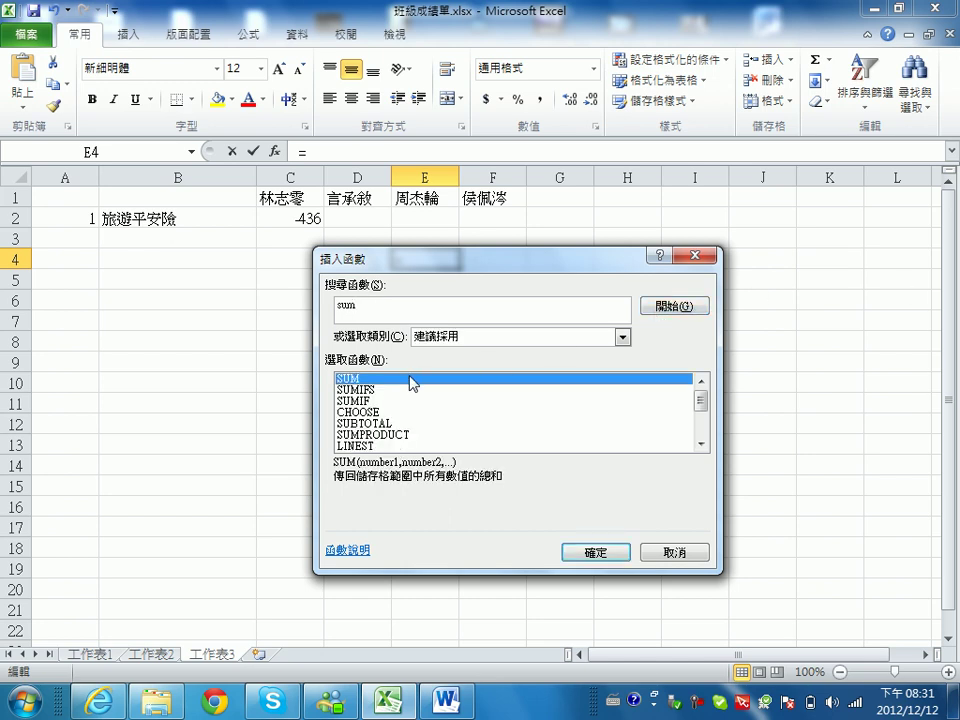
double_click(408, 381)
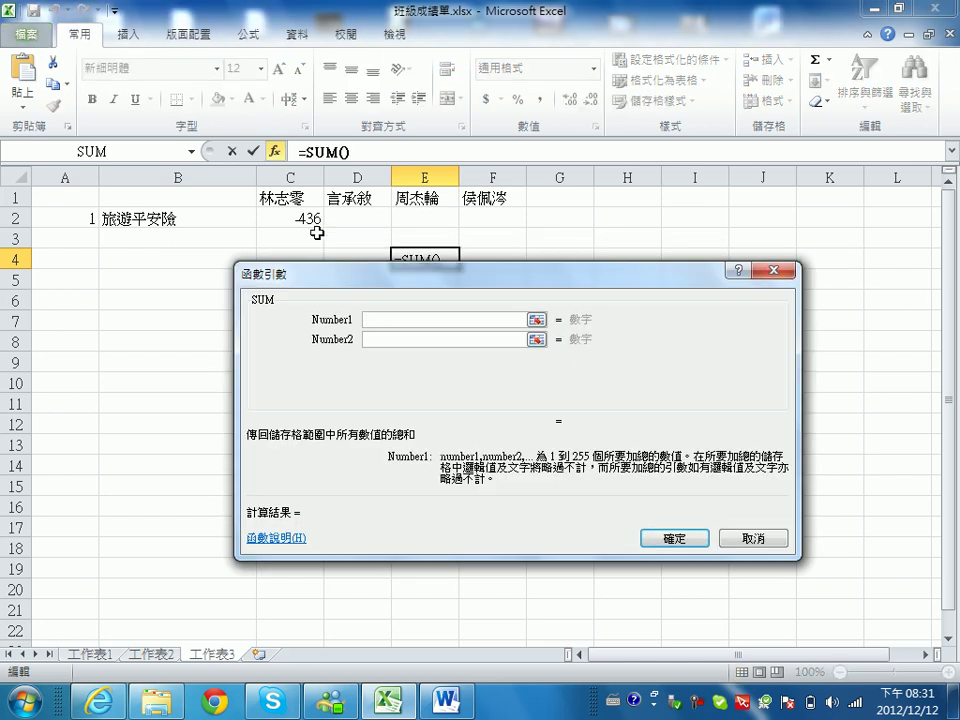
drag(292, 215, 493, 213)
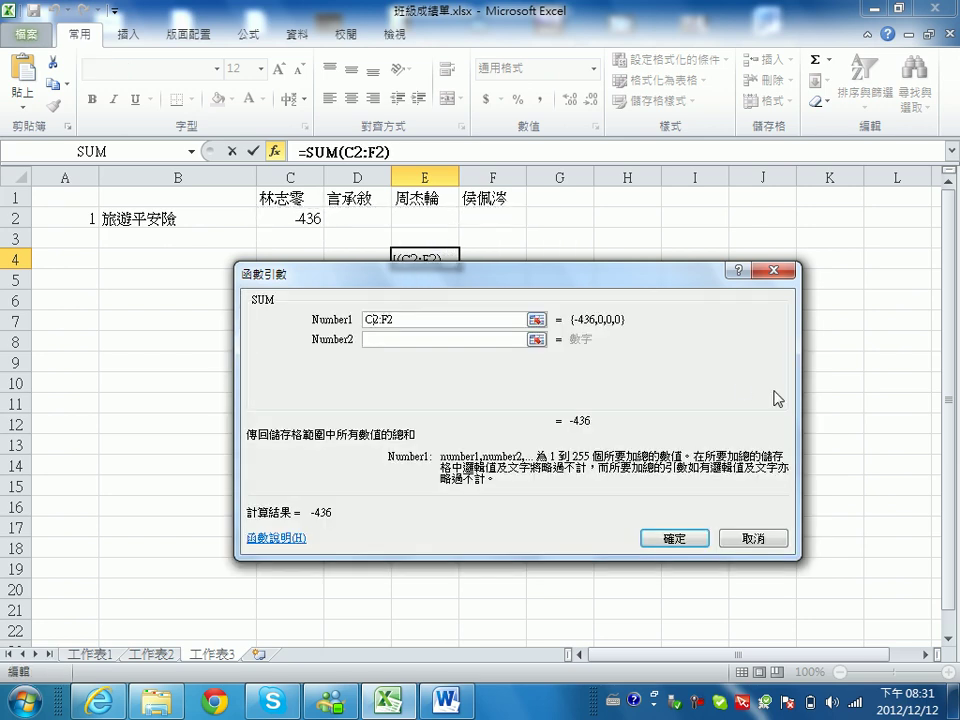
key(F4)
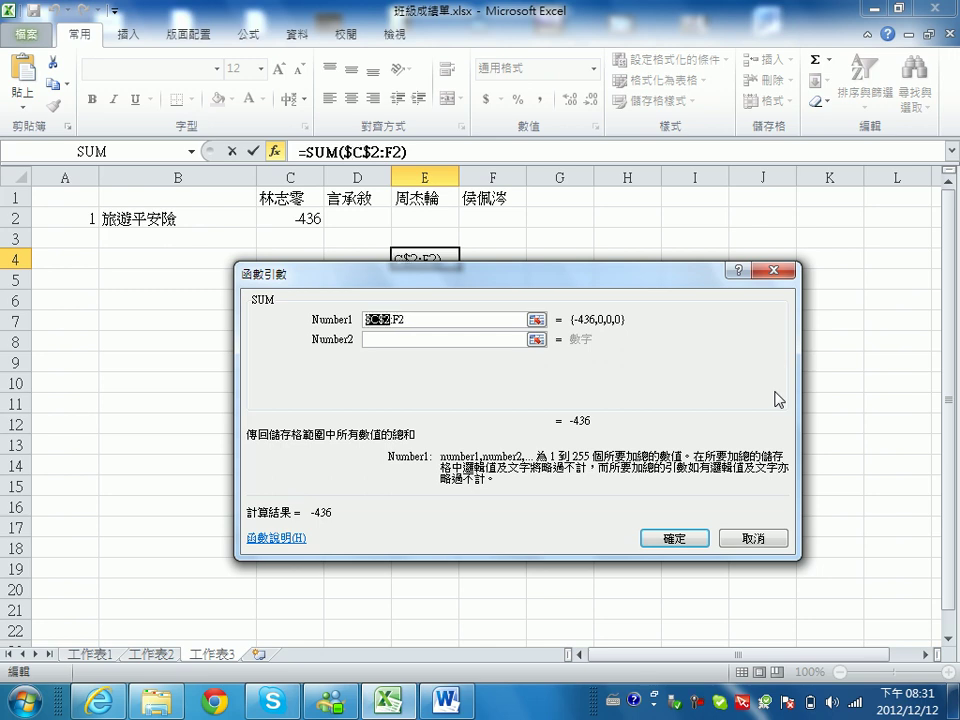
key(F4)
key(F4)
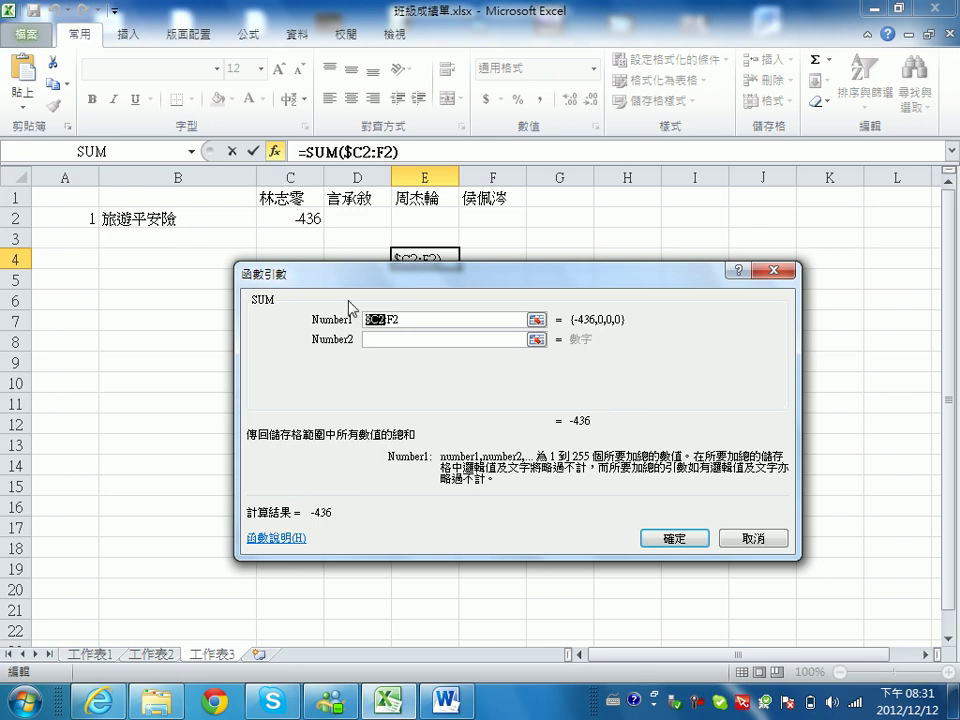
click(407, 319)
key(F4)
key(F4)
key(F4)
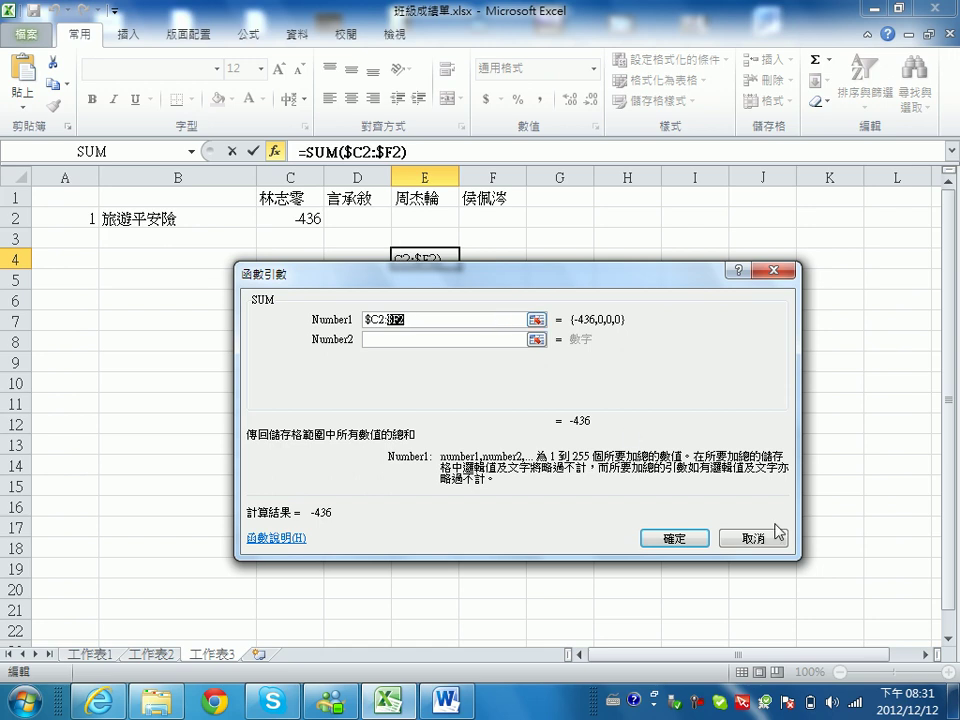
click(688, 540)
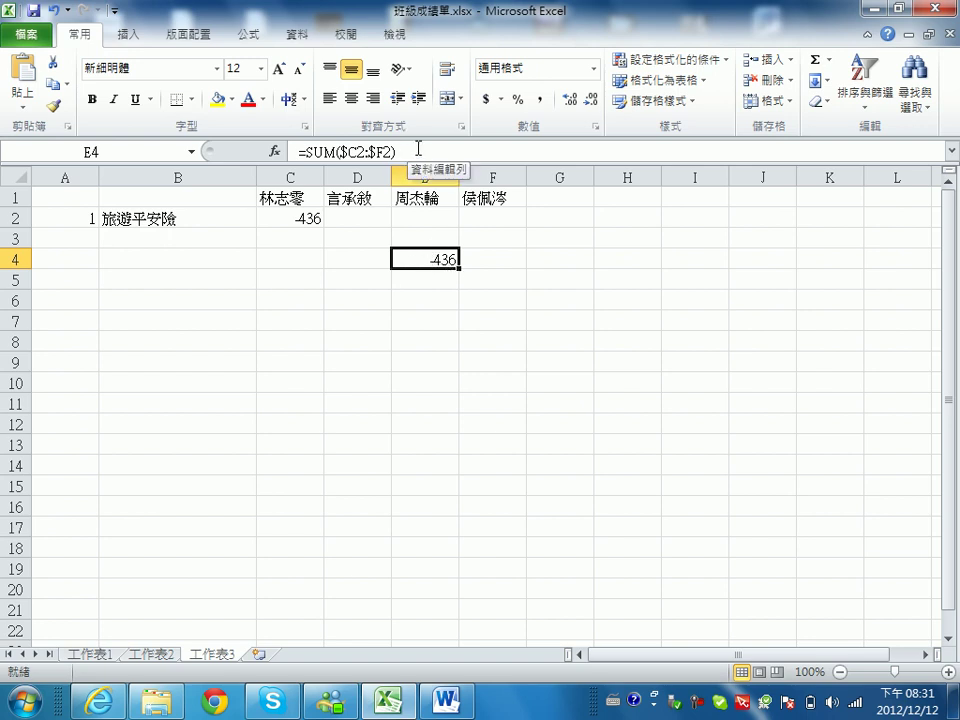
- Delete the SUM formula and cancel the entry in E4
drag(403, 149, 305, 151)
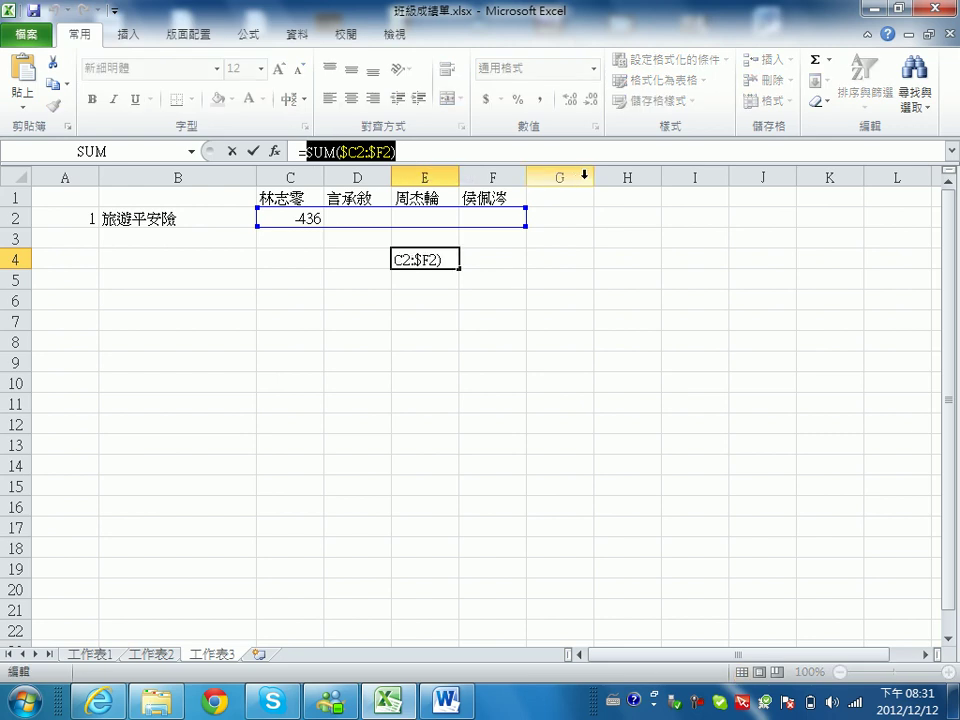
key(Delete)
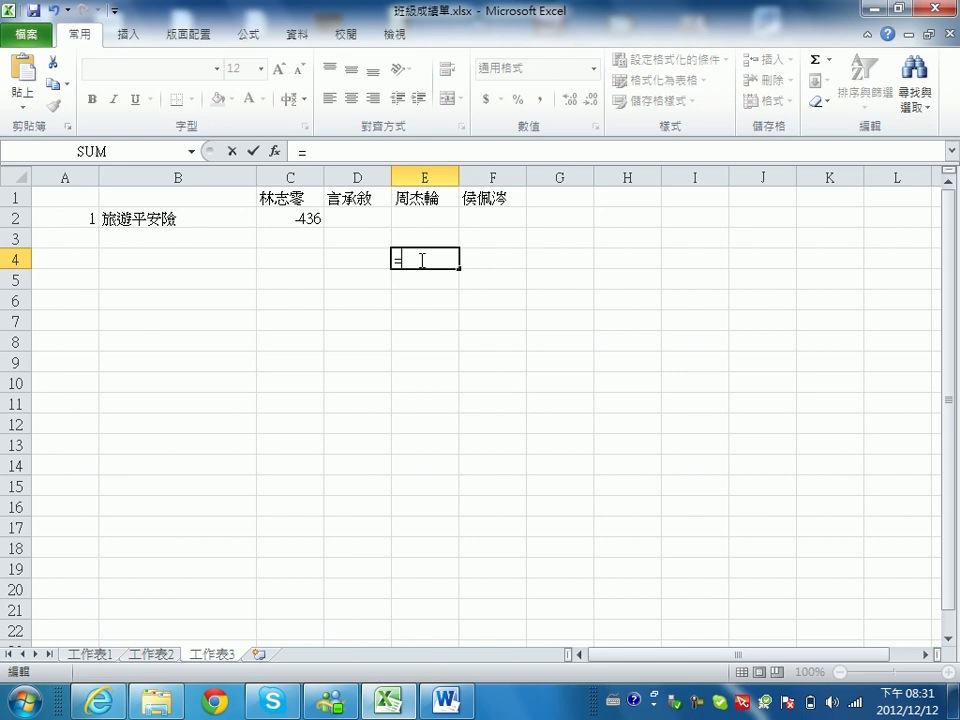
key(Escape)
- Enter =ABS(SUM($C2:$F2))/4 in C3 and fill it across to F3, giving 109 each
click(307, 239)
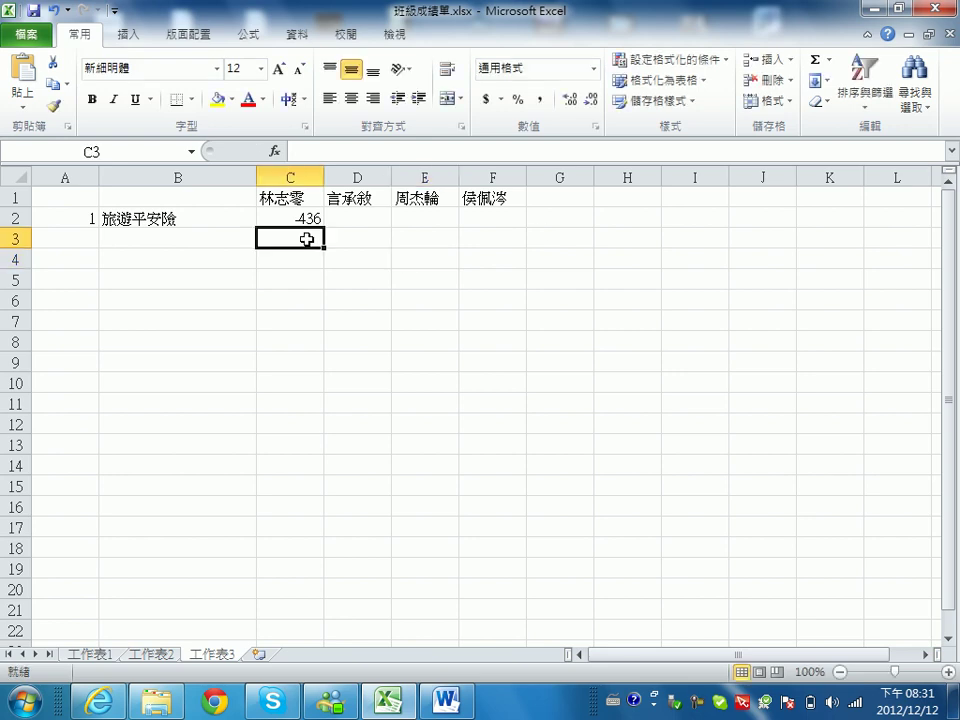
click(275, 152)
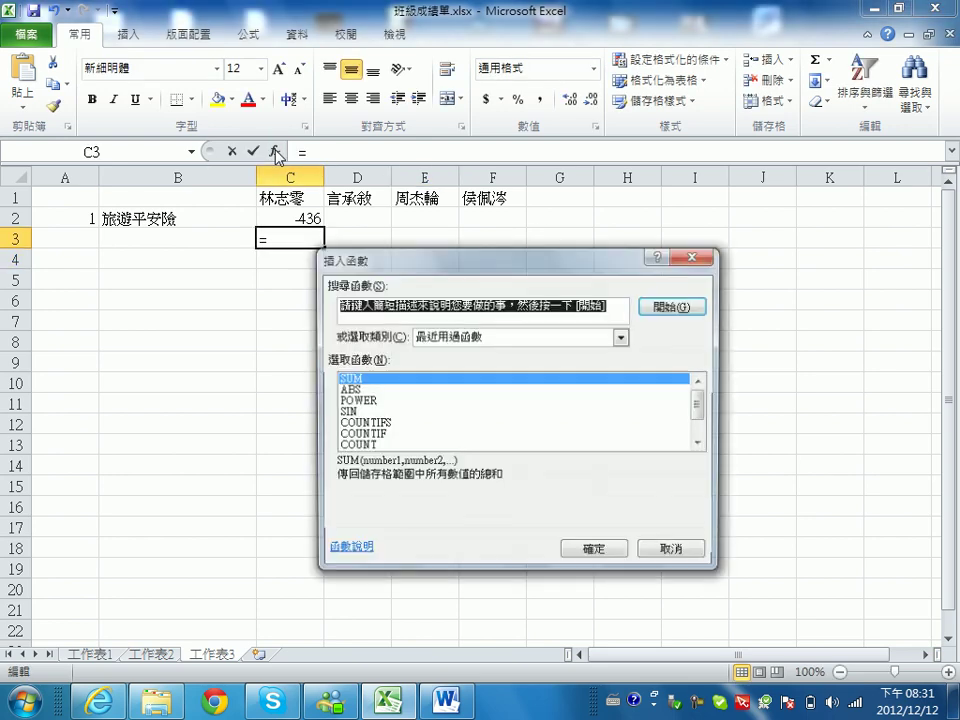
double_click(342, 390)
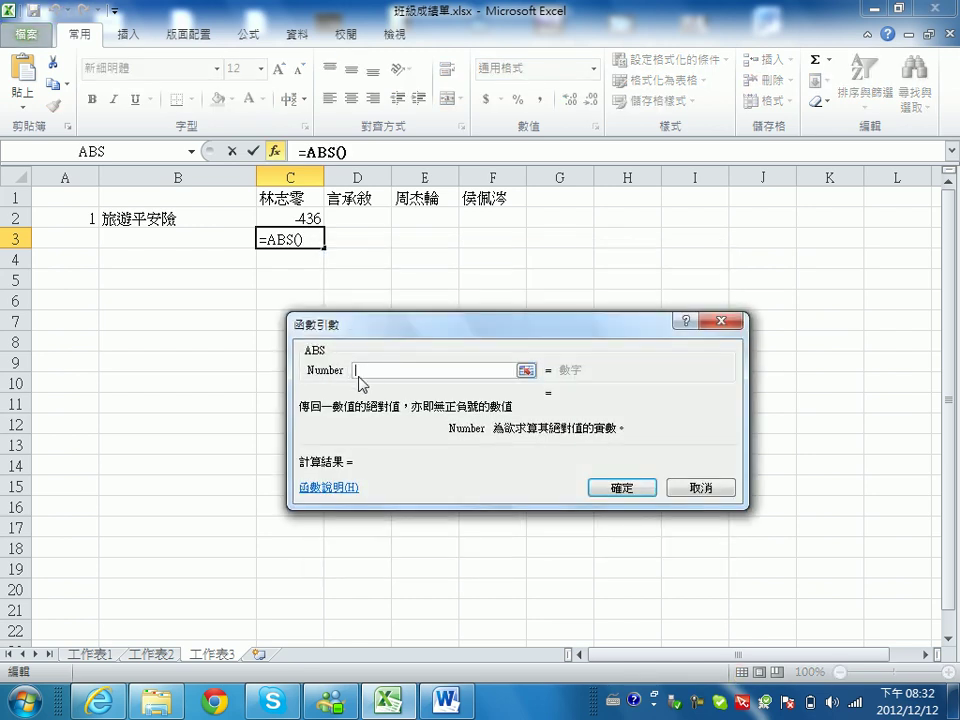
text(SUM($C2:$F2))
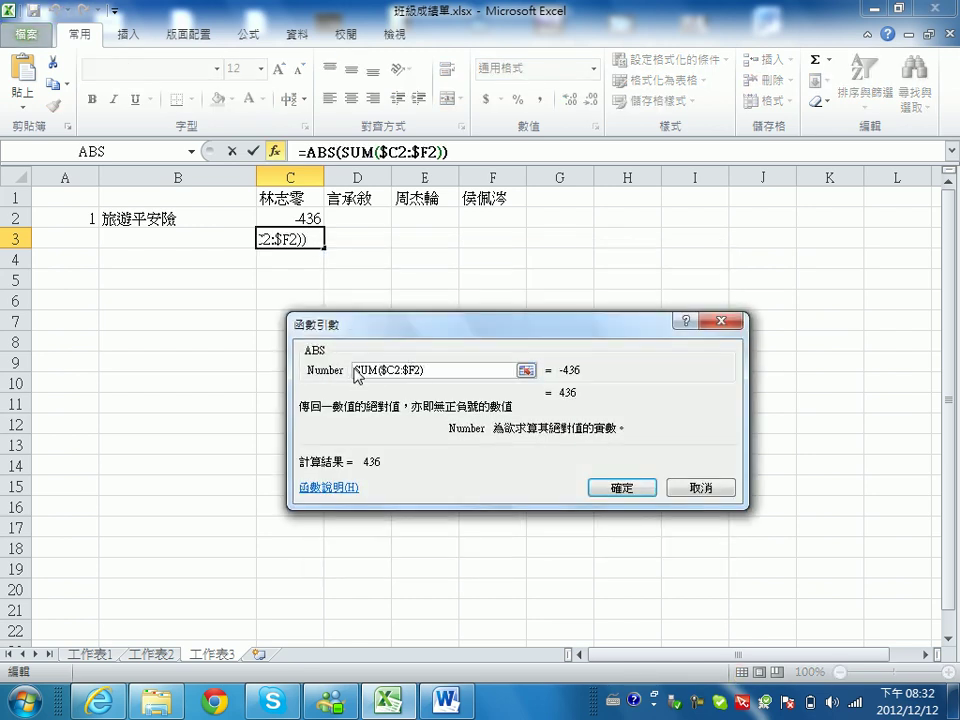
click(647, 494)
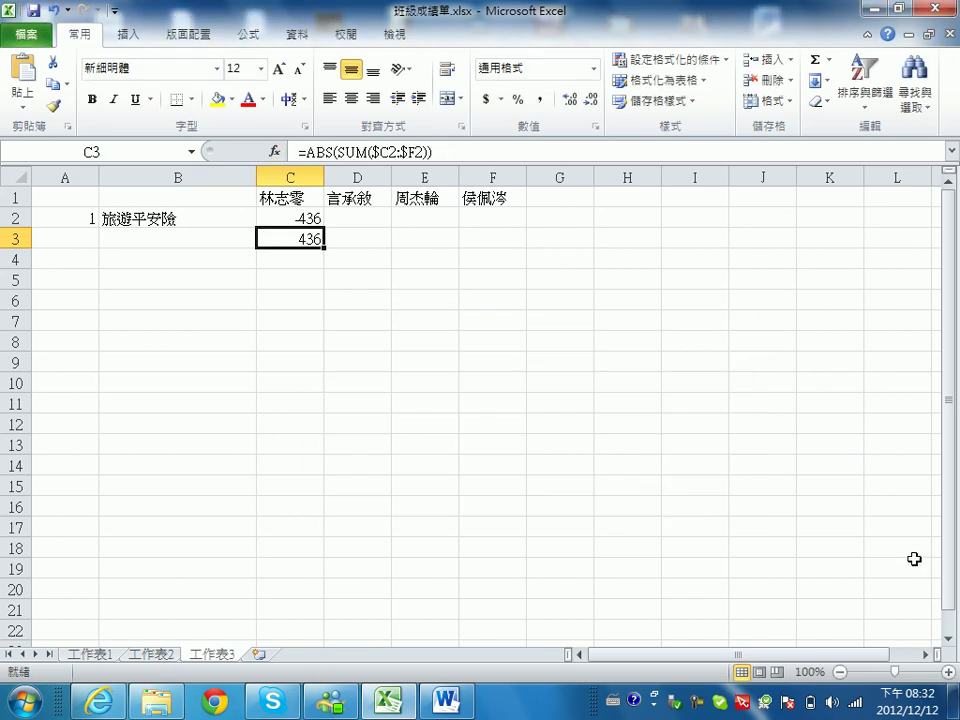
click(444, 151)
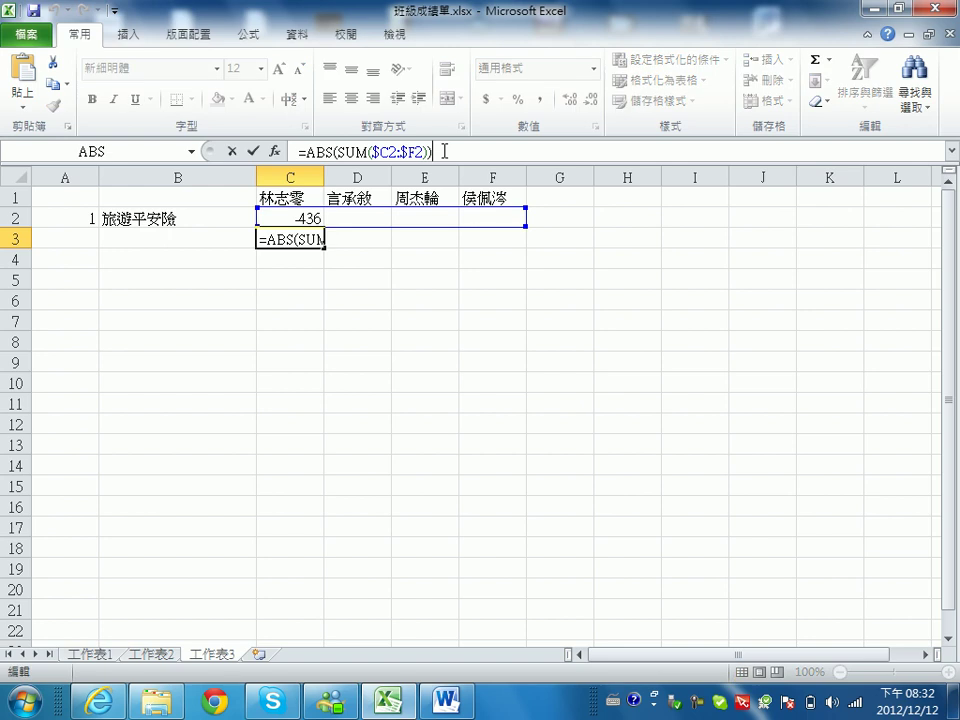
text(/4)
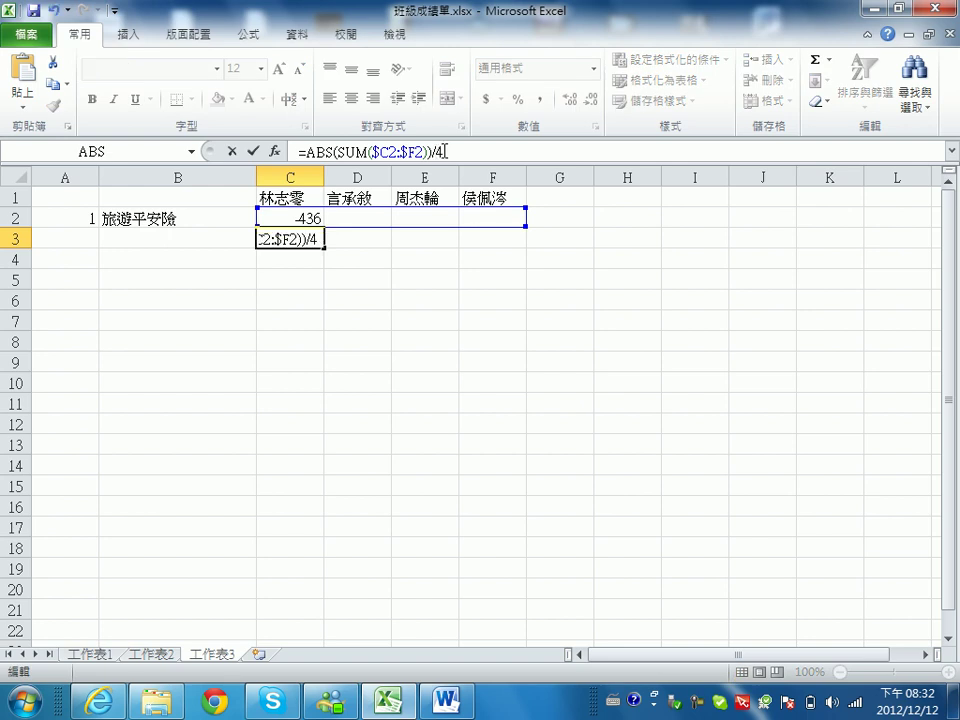
key(Return)
click(290, 240)
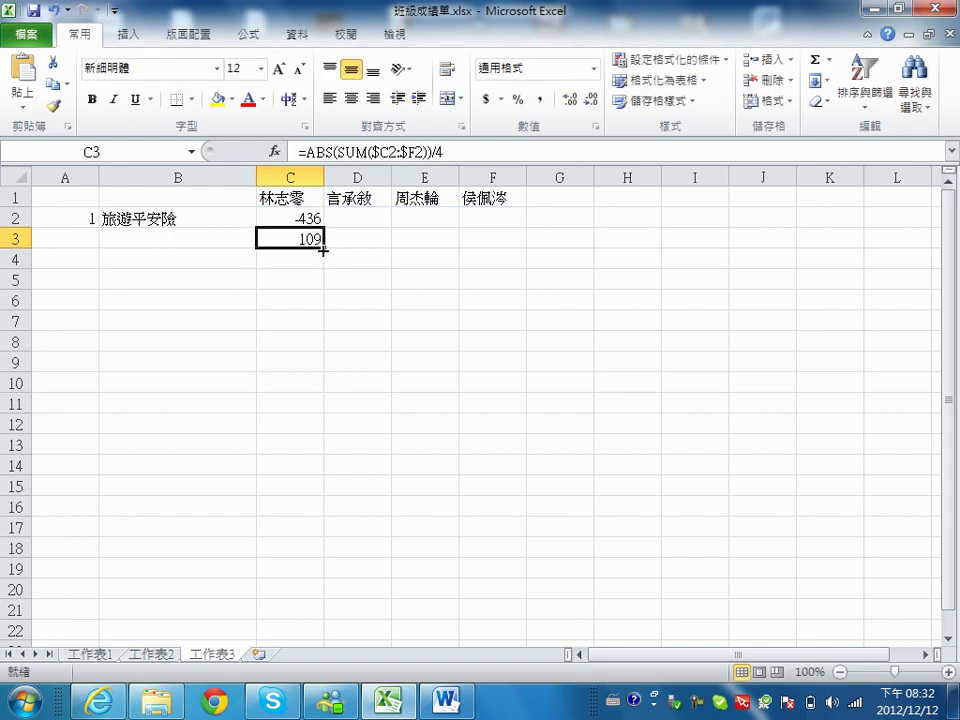
drag(322, 245, 515, 245)
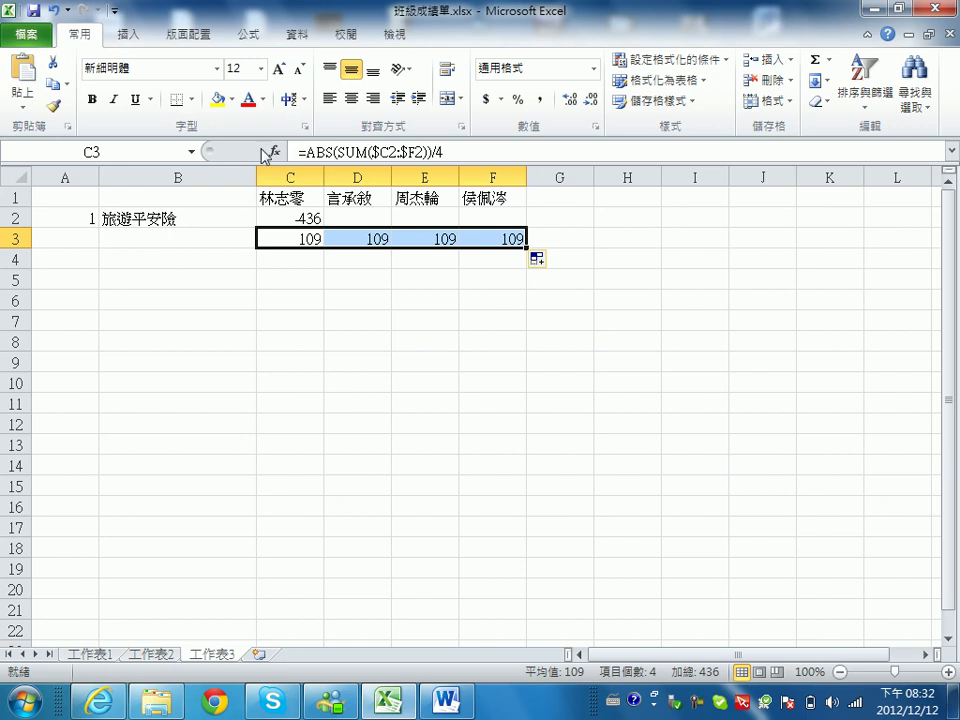
- Clear the 109 share formulas from C3 through F3
click(465, 151)
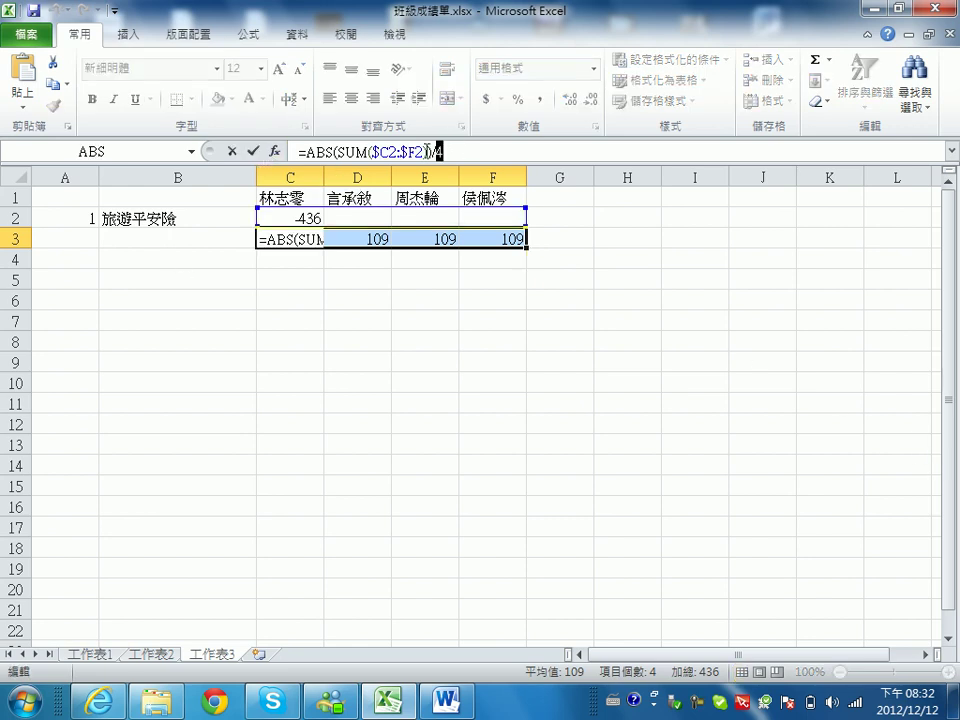
drag(465, 151, 228, 151)
key(Delete)
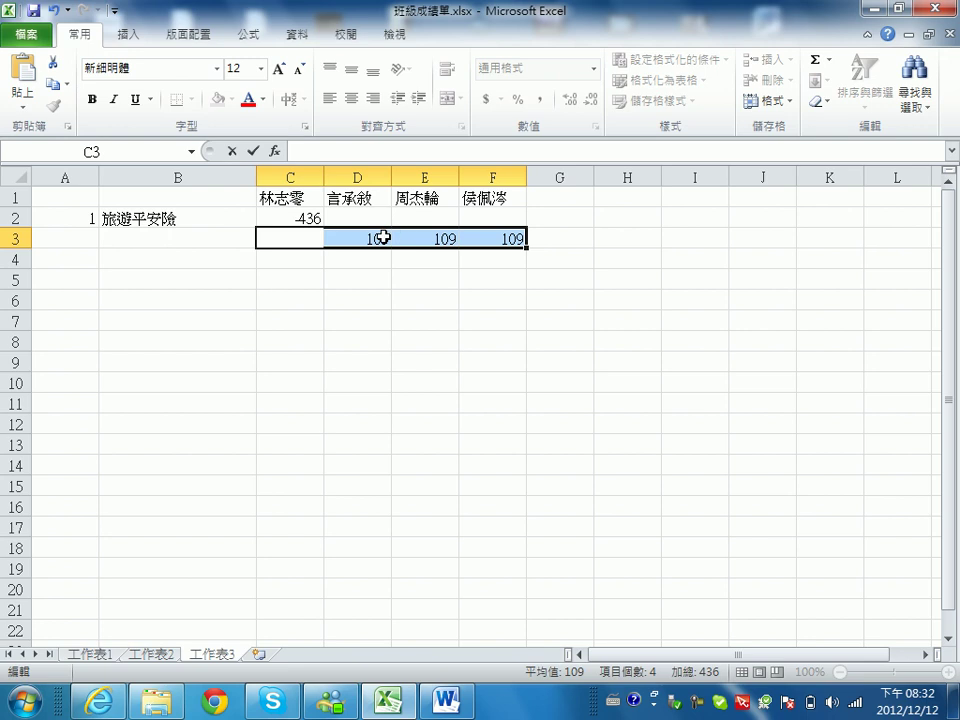
drag(383, 237, 481, 242)
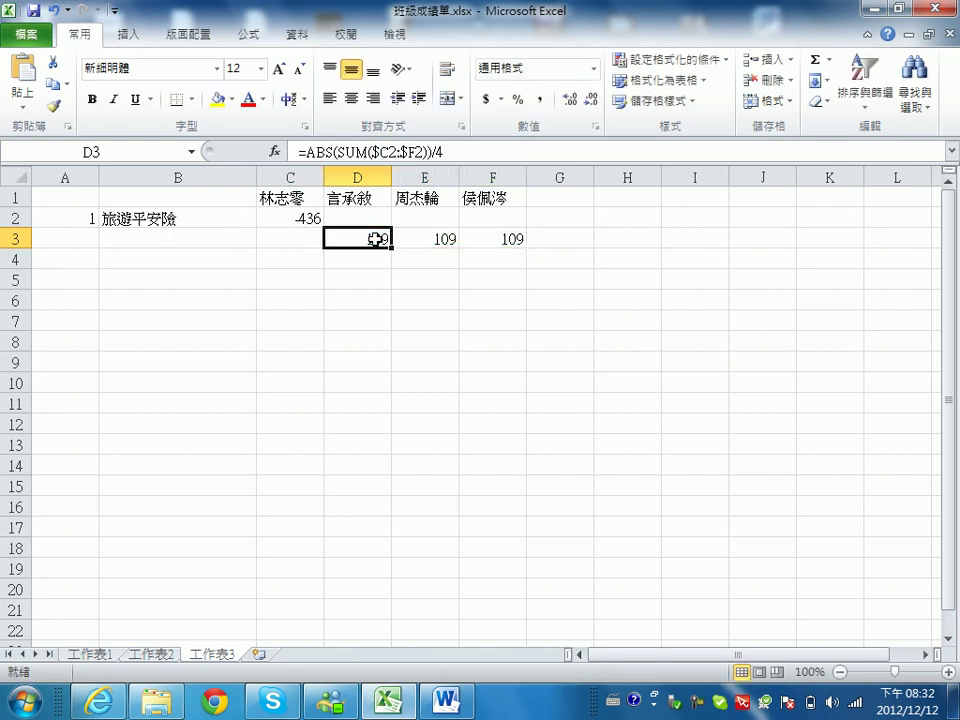
key(Delete)
click(424, 279)
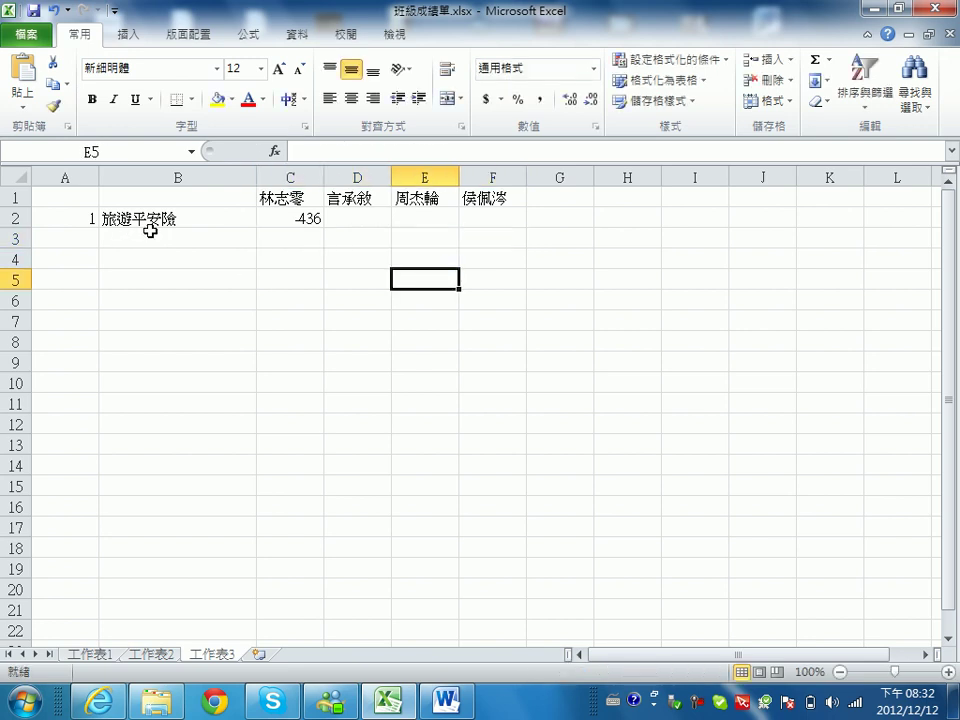
click(320, 237)
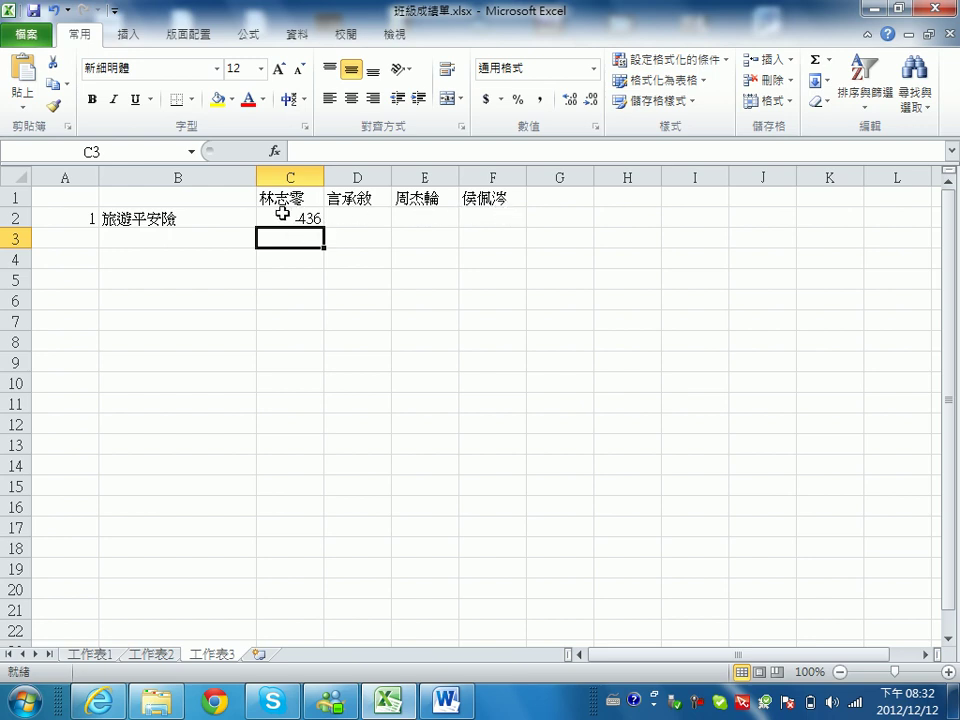
- Enter =SUM($C2:$F2) in C3 with locked columns, showing -436
text(=su)
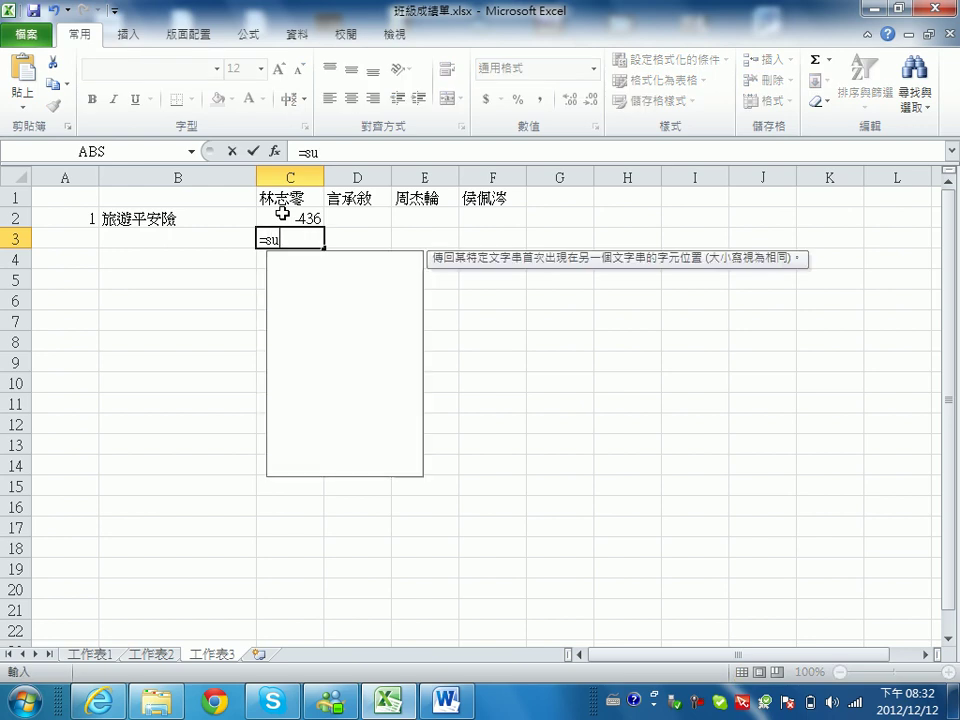
text(m()
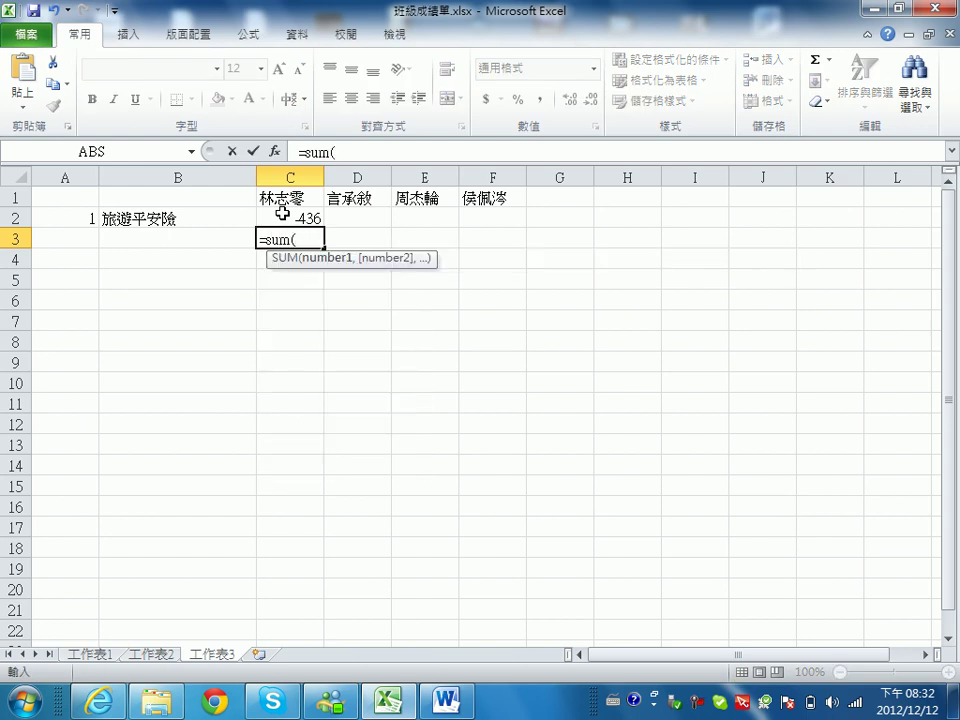
drag(311, 216, 496, 221)
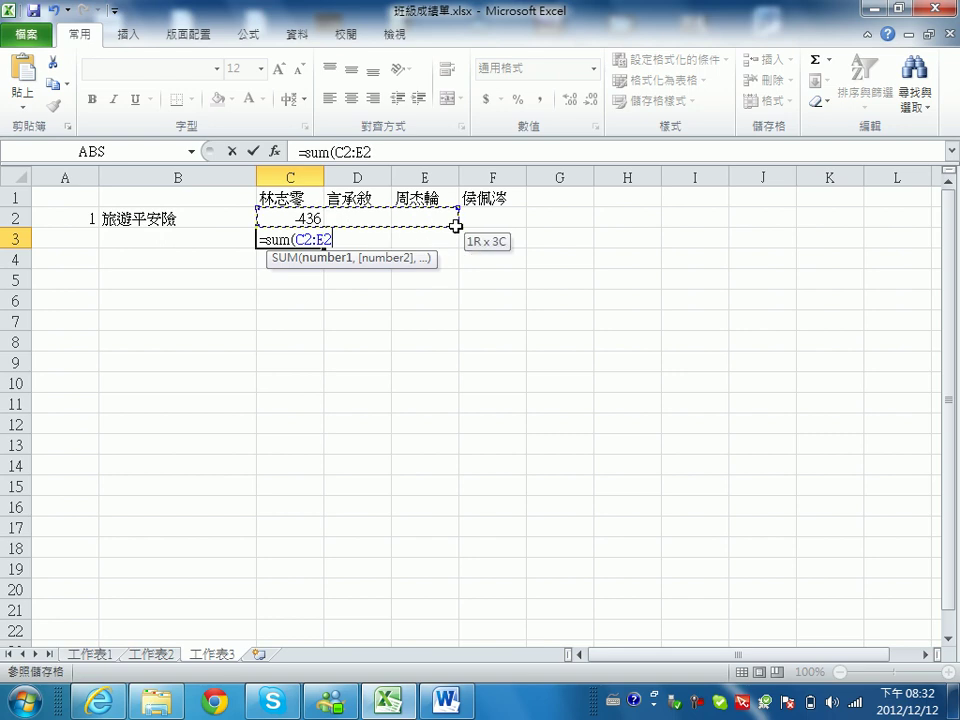
text())
click(305, 238)
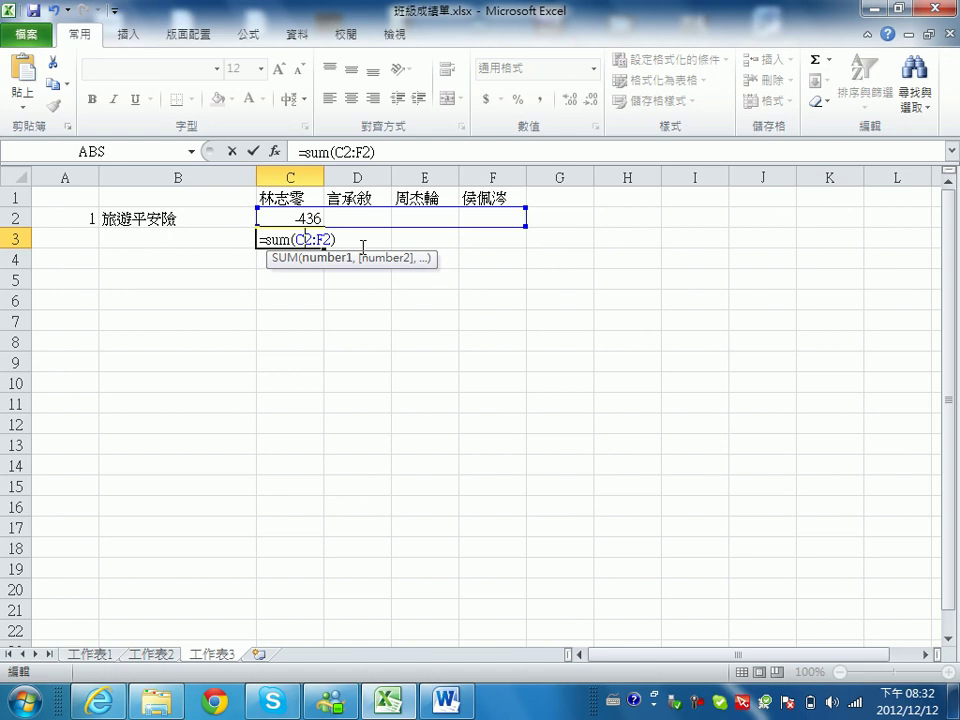
key(F4)
key(F4)
key(F4)
click(334, 240)
key(F4)
key(F4)
key(F4)
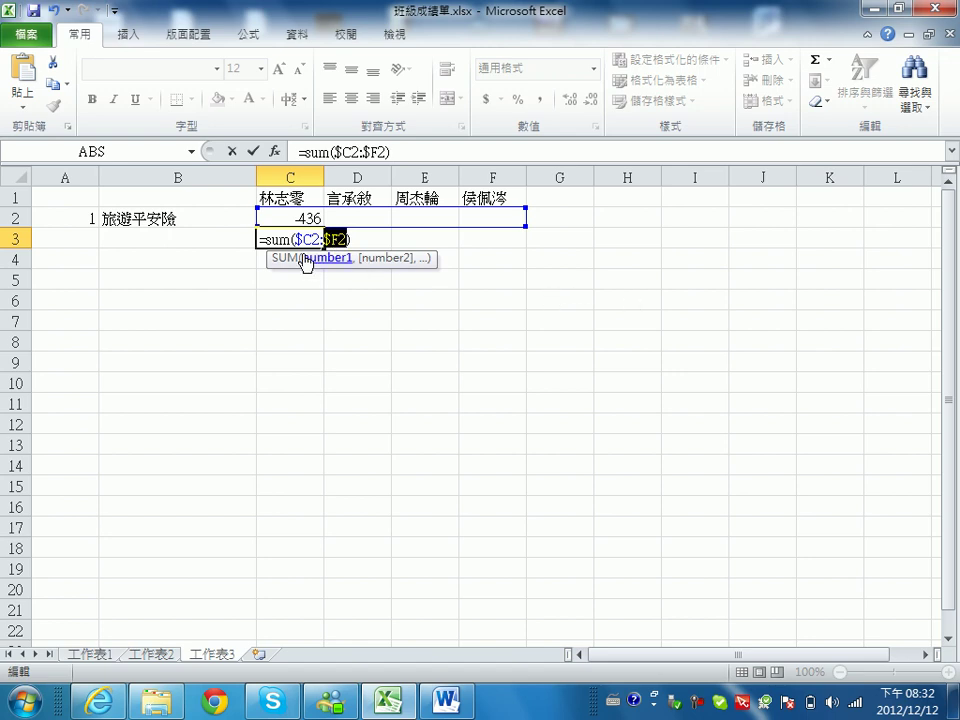
click(267, 237)
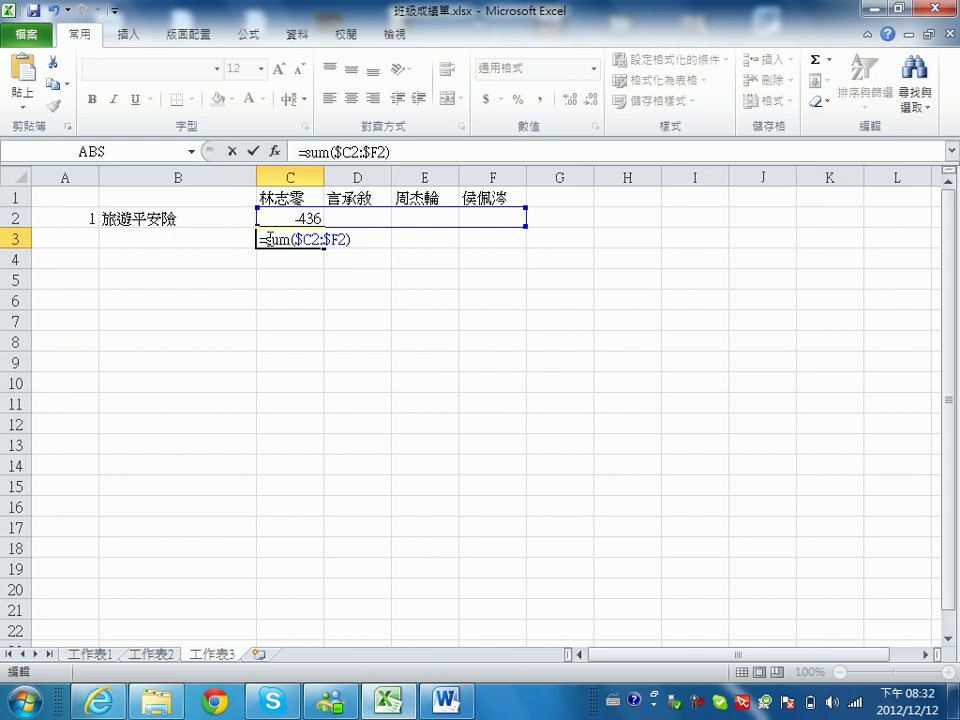
key(Return)
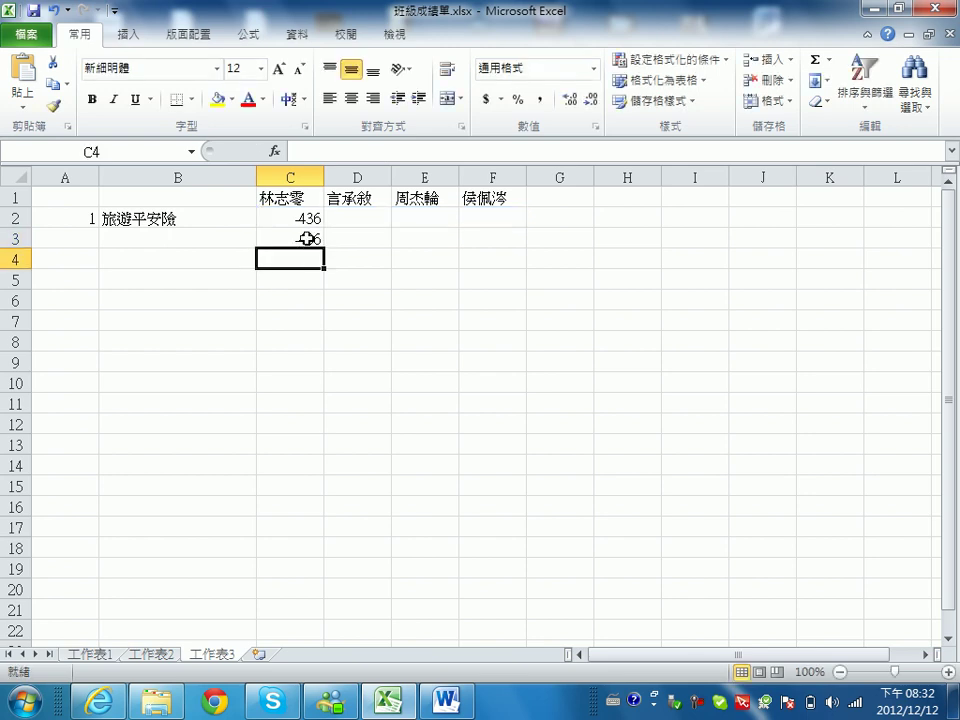
- Wrap C3's sum in ABS, divide by 4, and fill =ABS(SUM($C2:$F2))/4 across D3:F3
click(310, 237)
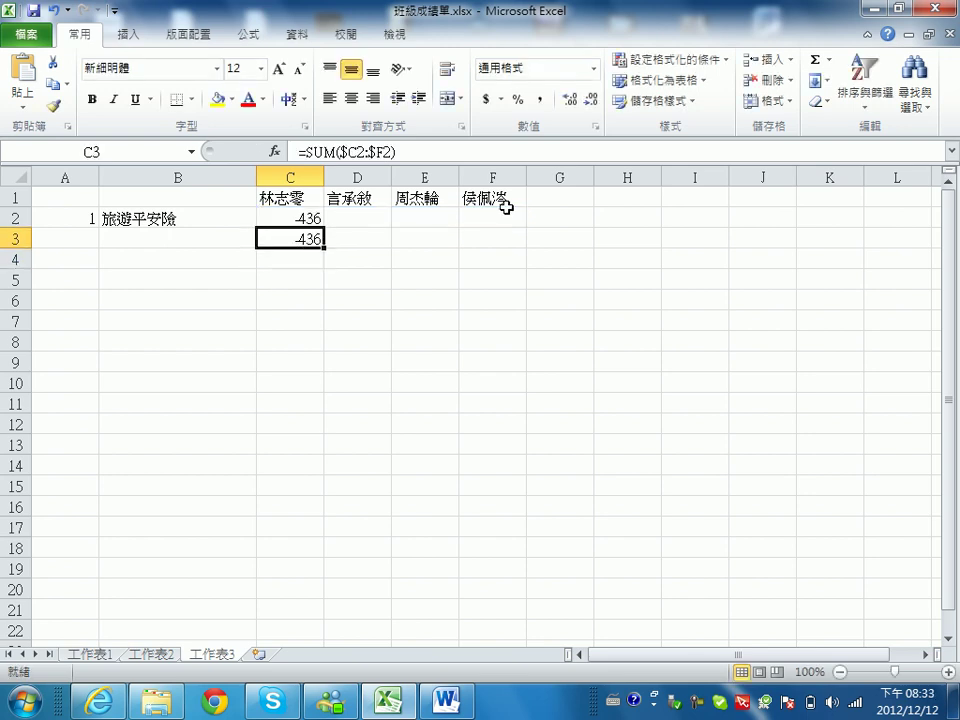
click(308, 151)
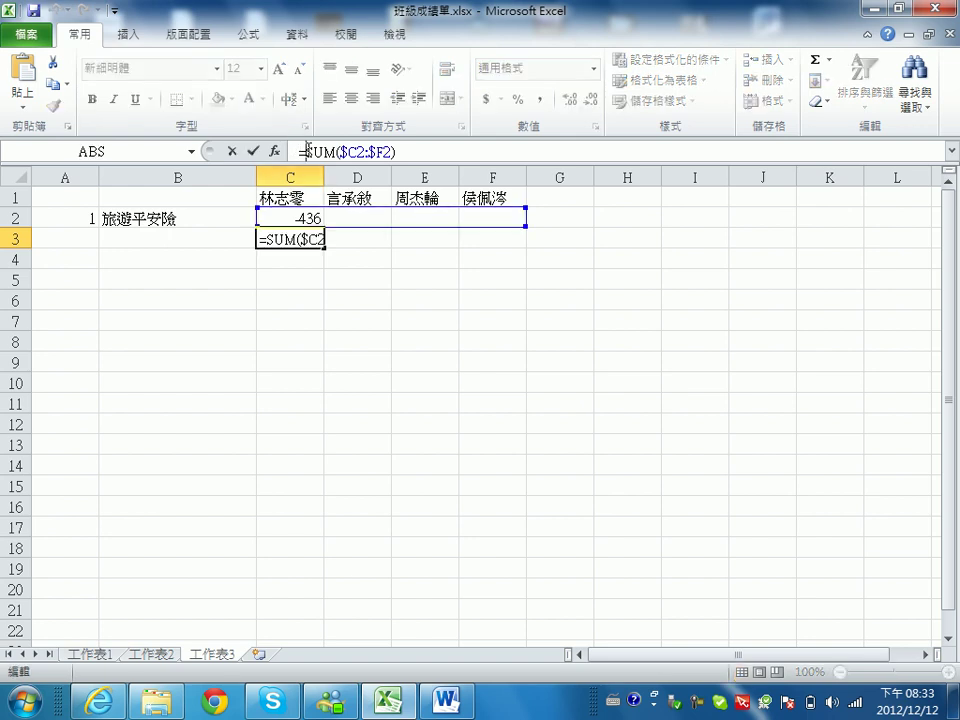
text(abs()
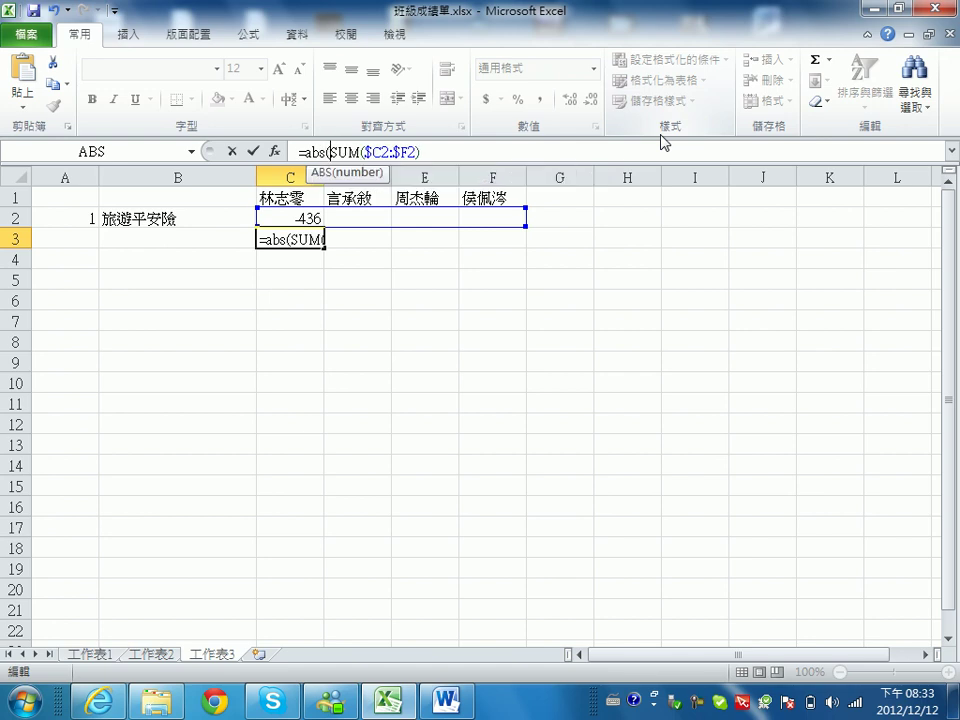
click(465, 155)
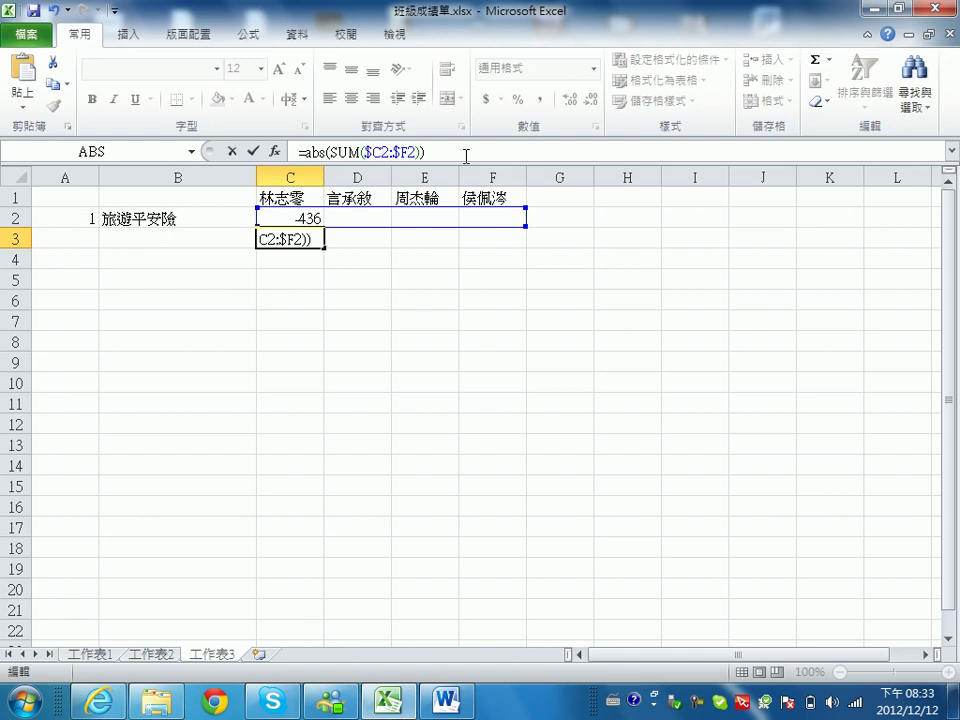
text())
key(Return)
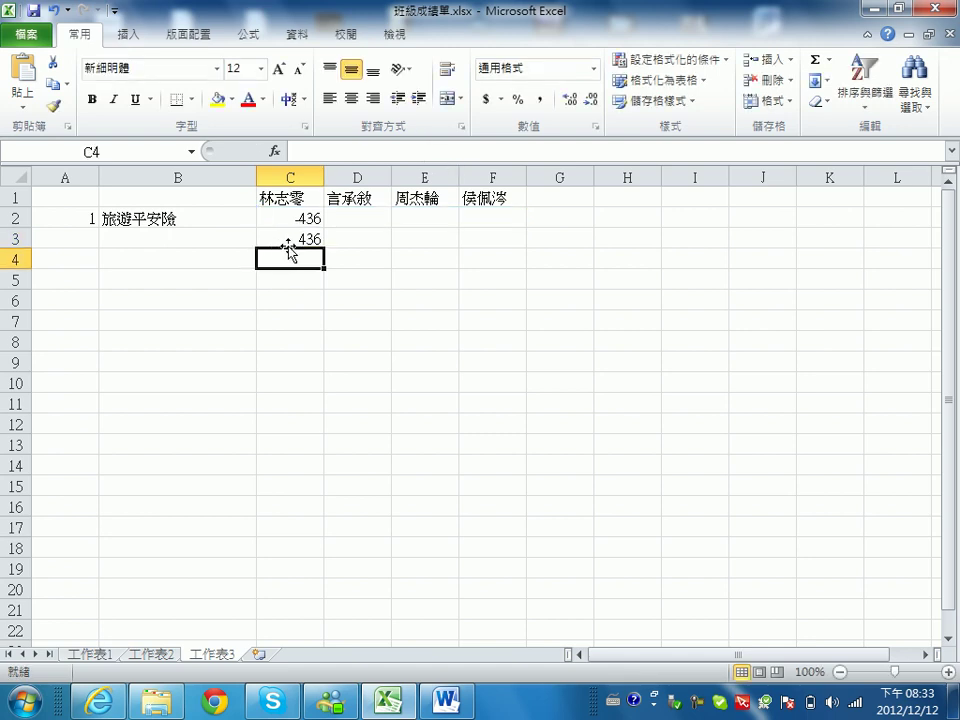
click(289, 240)
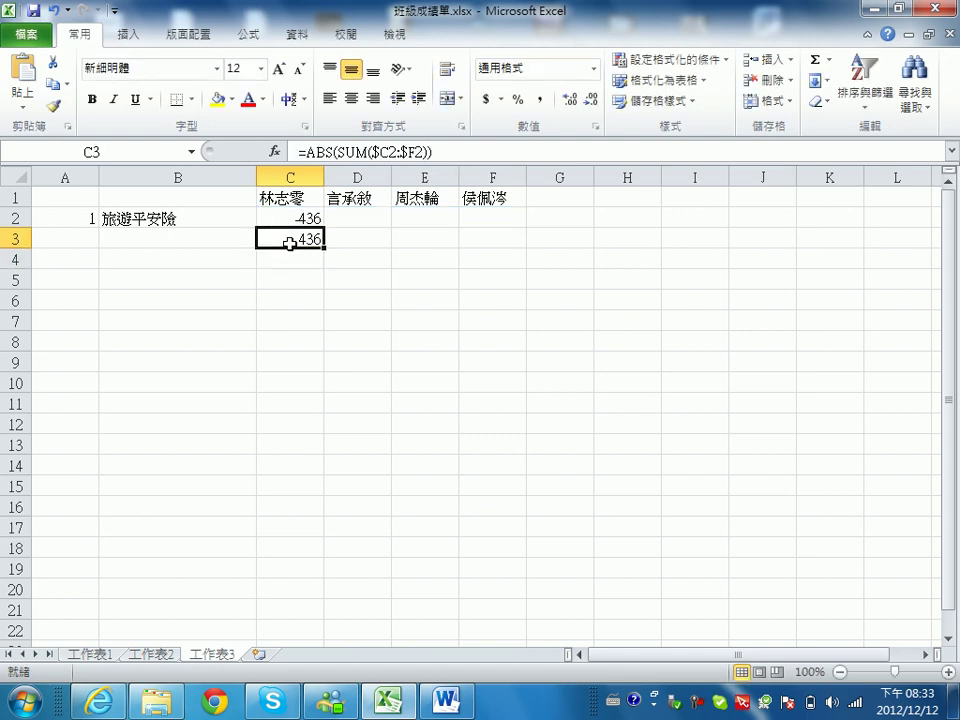
click(440, 152)
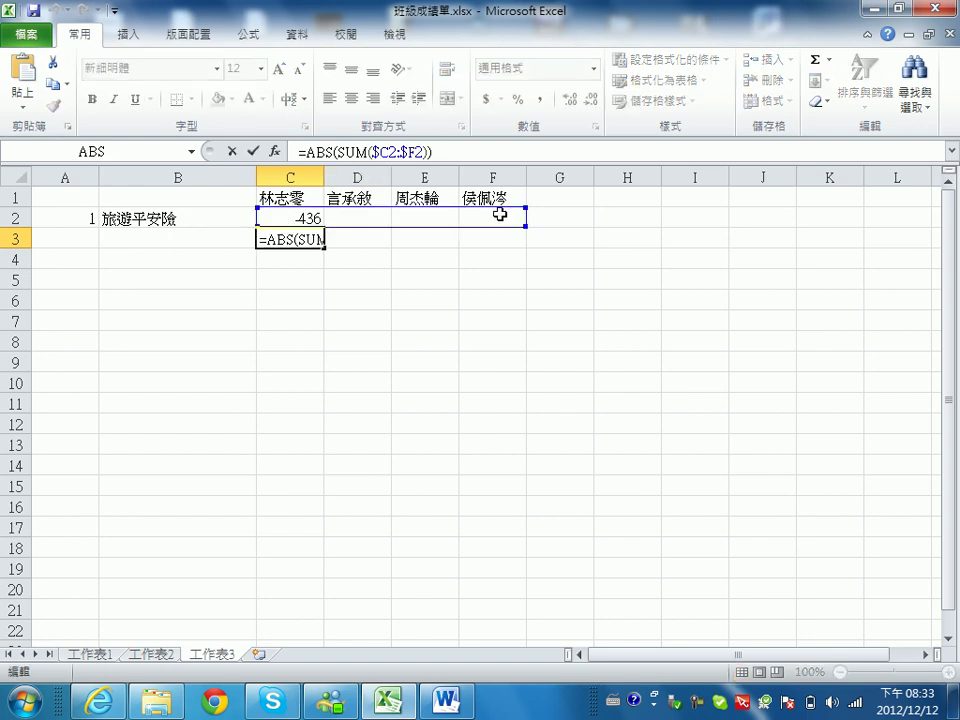
text(/4)
key(Return)
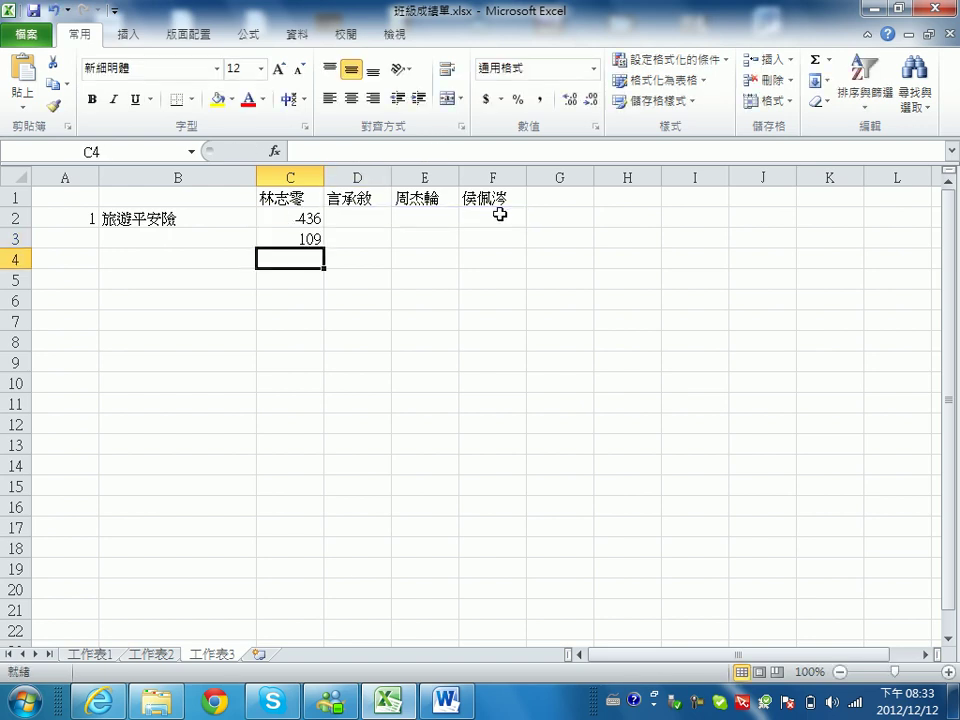
click(318, 242)
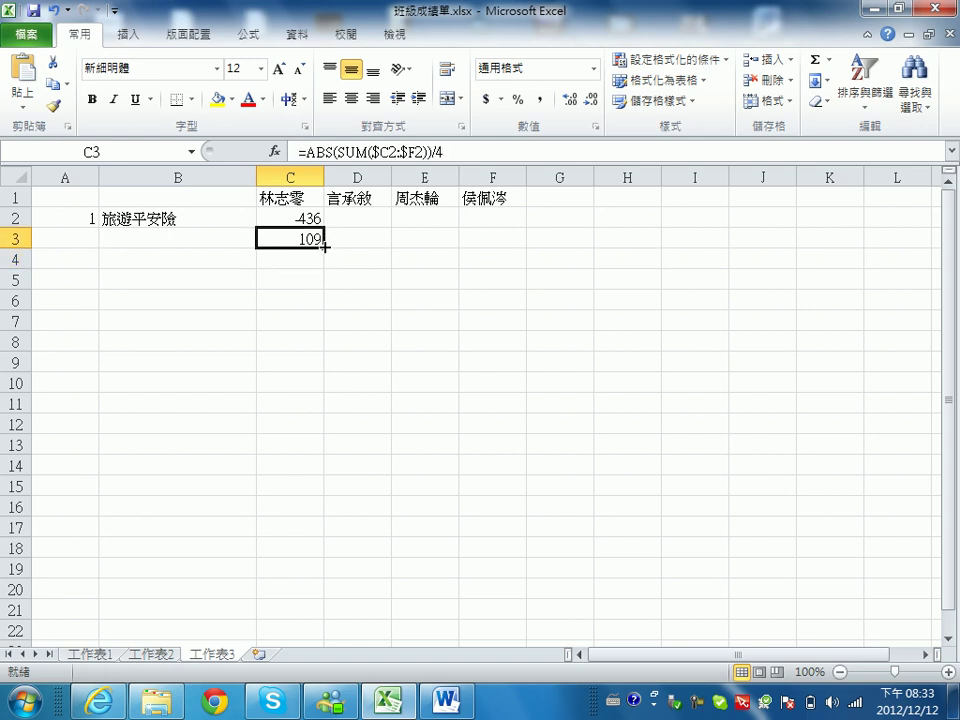
drag(324, 247, 506, 238)
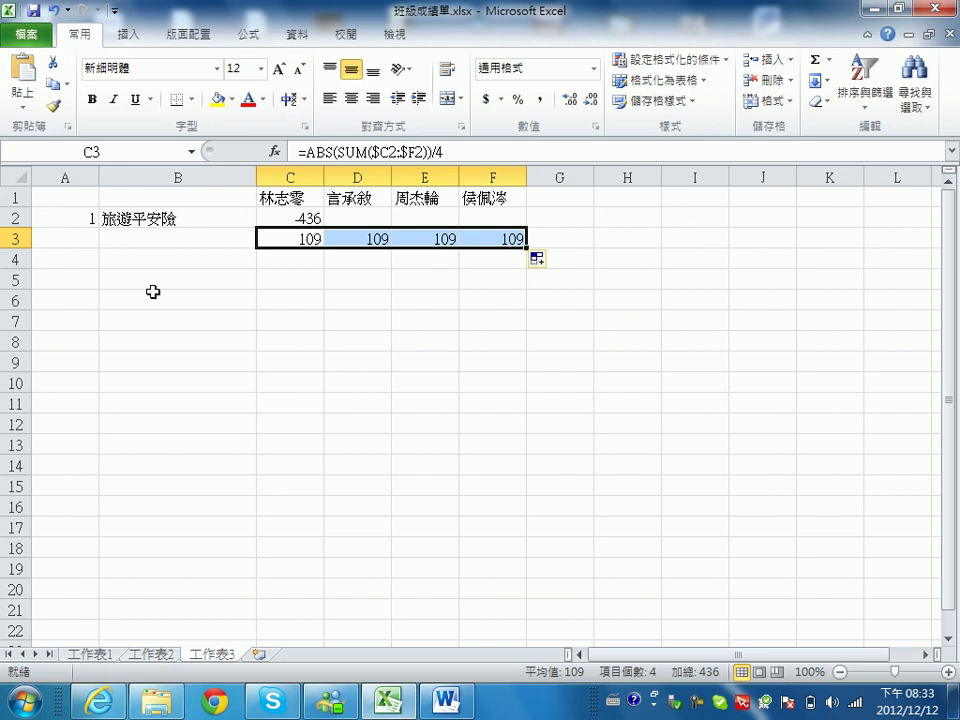
- Enter item number 2 in cell A4
click(97, 260)
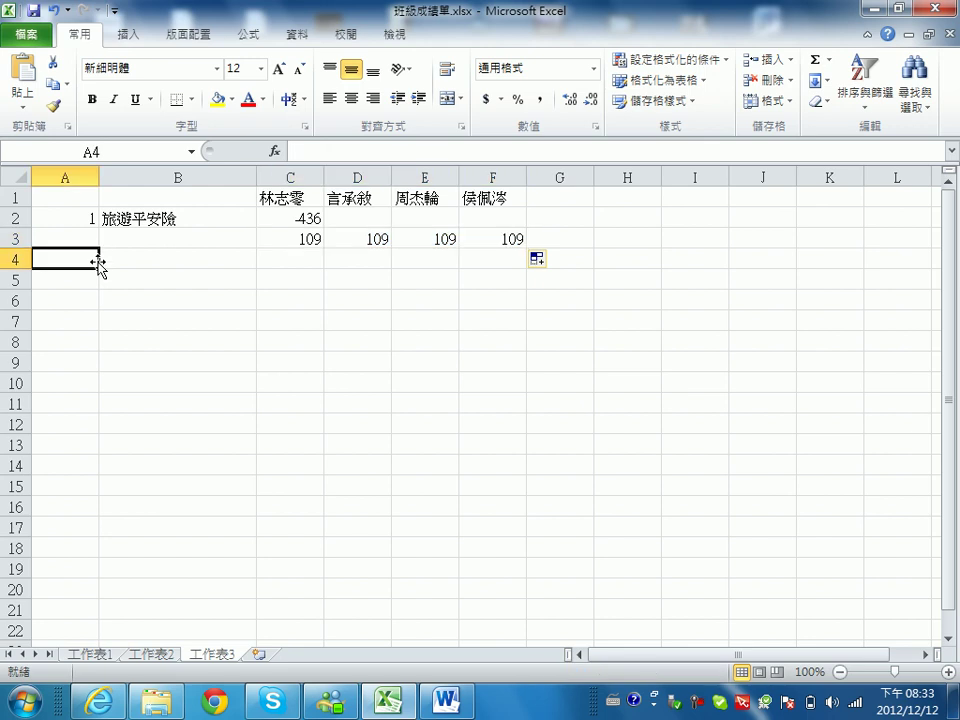
text(2)
click(141, 259)
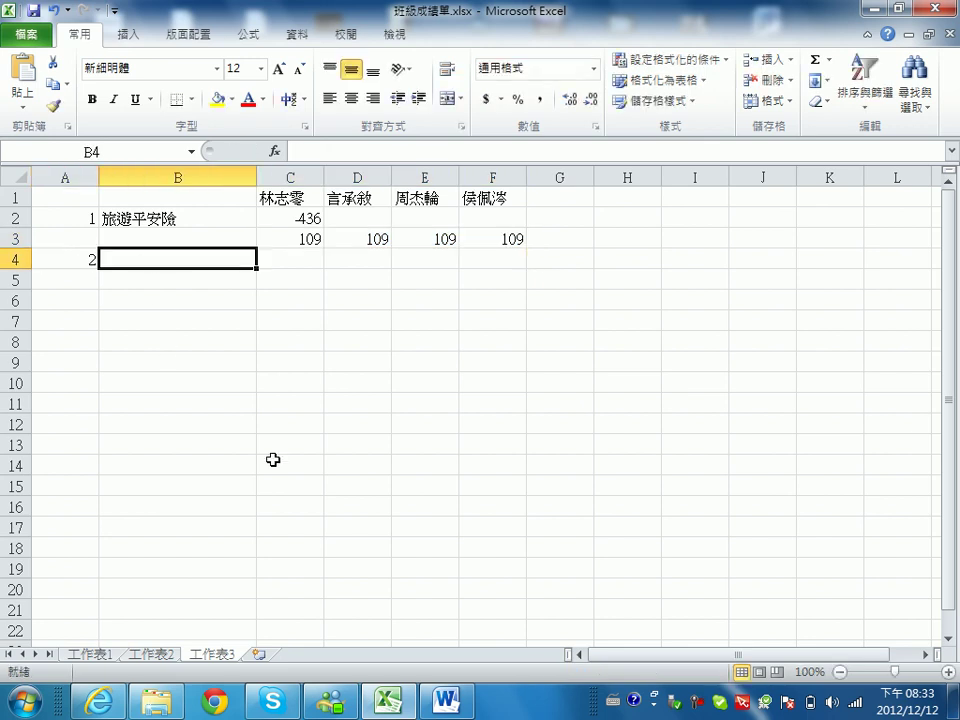
- Select item 2's lodging text 花蓮住宿民宿，訂金 in the Word expense list
click(450, 700)
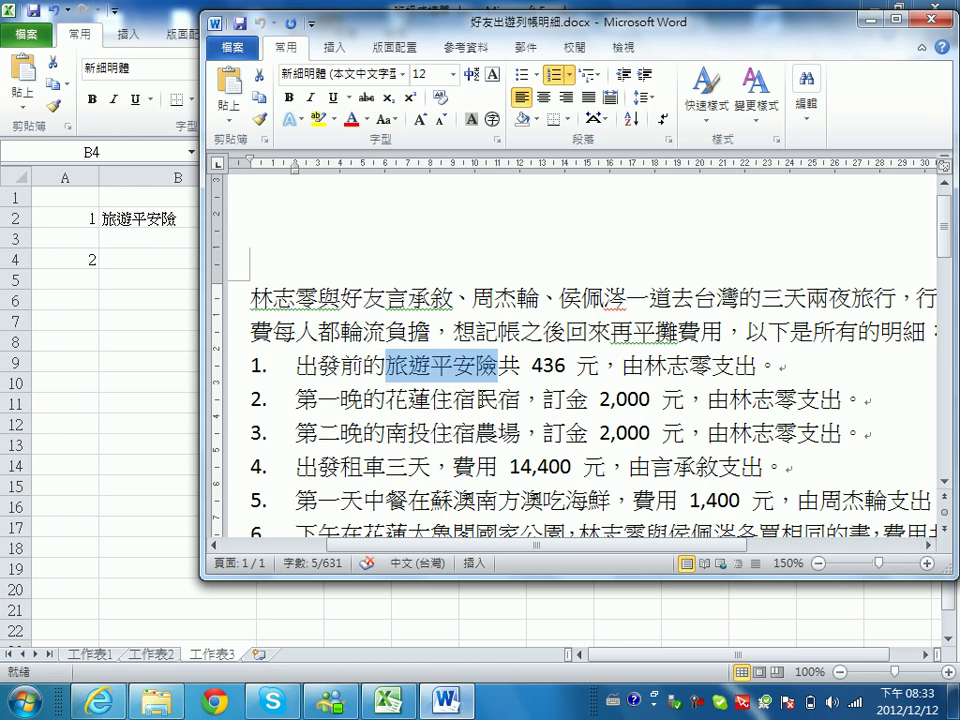
drag(387, 399, 520, 410)
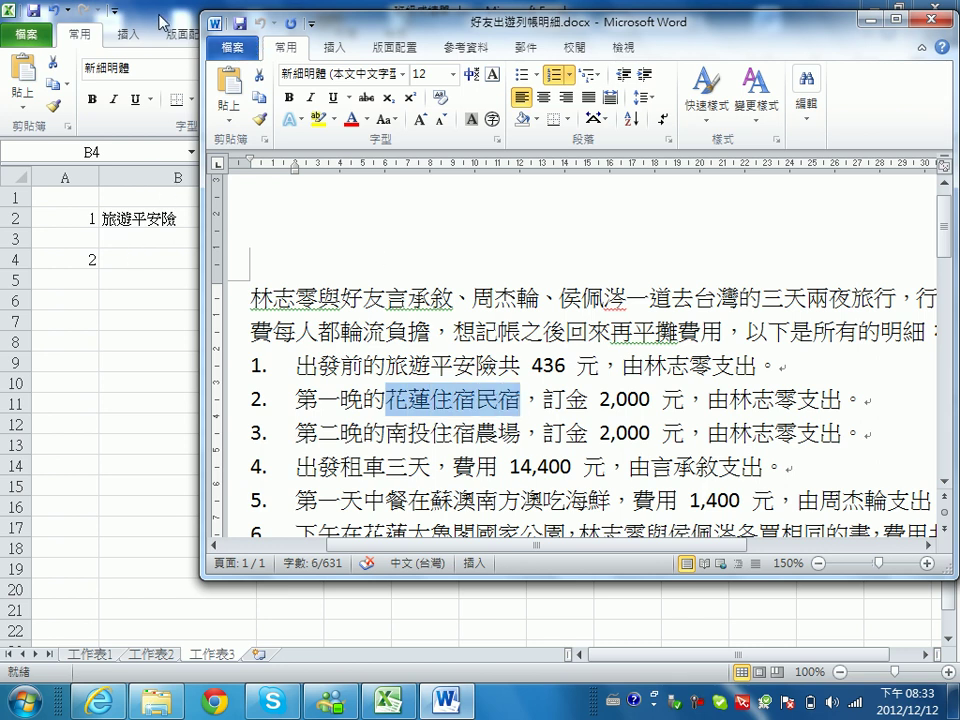
click(467, 401)
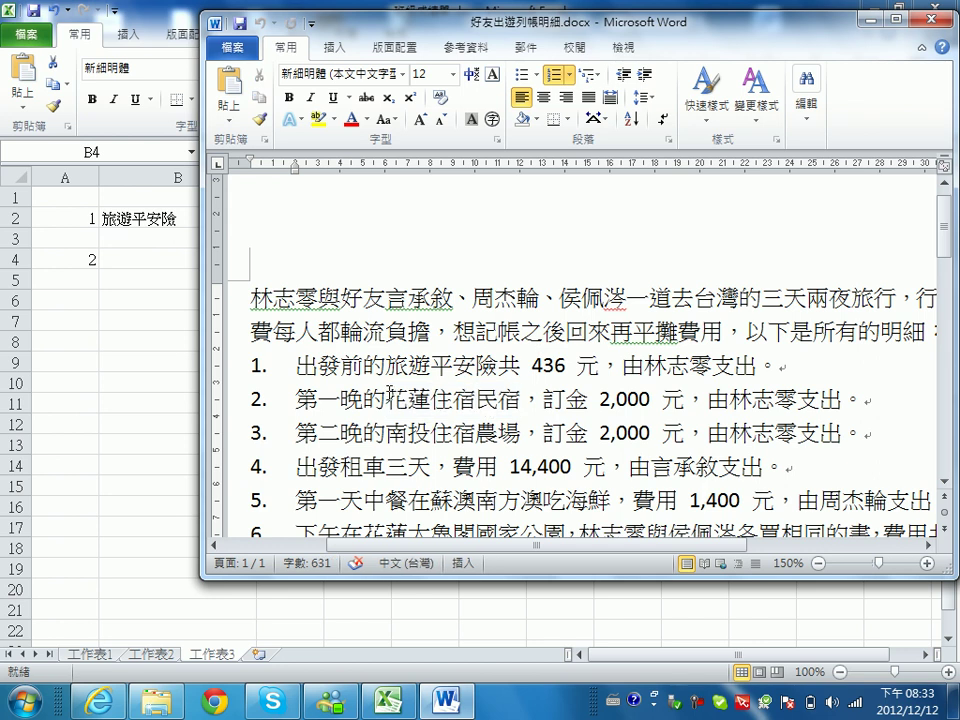
drag(387, 399, 591, 407)
key(ctrl+c)
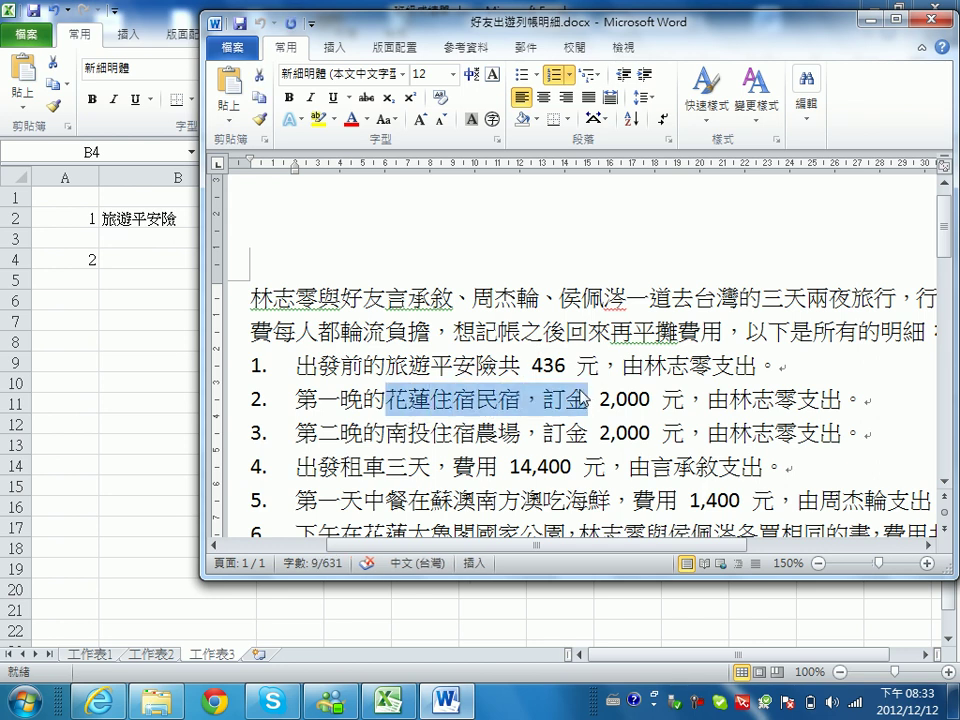
click(130, 12)
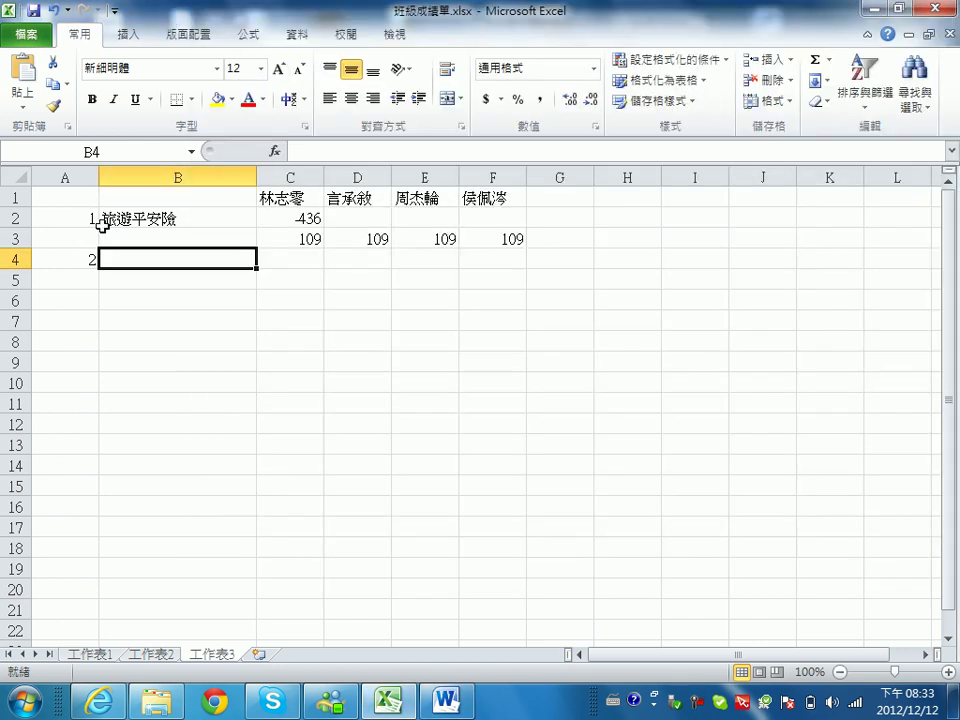
- Paste the lodging text into B4 and remove the comma so it reads 花蓮住宿民宿訂金
key(ctrl+v)
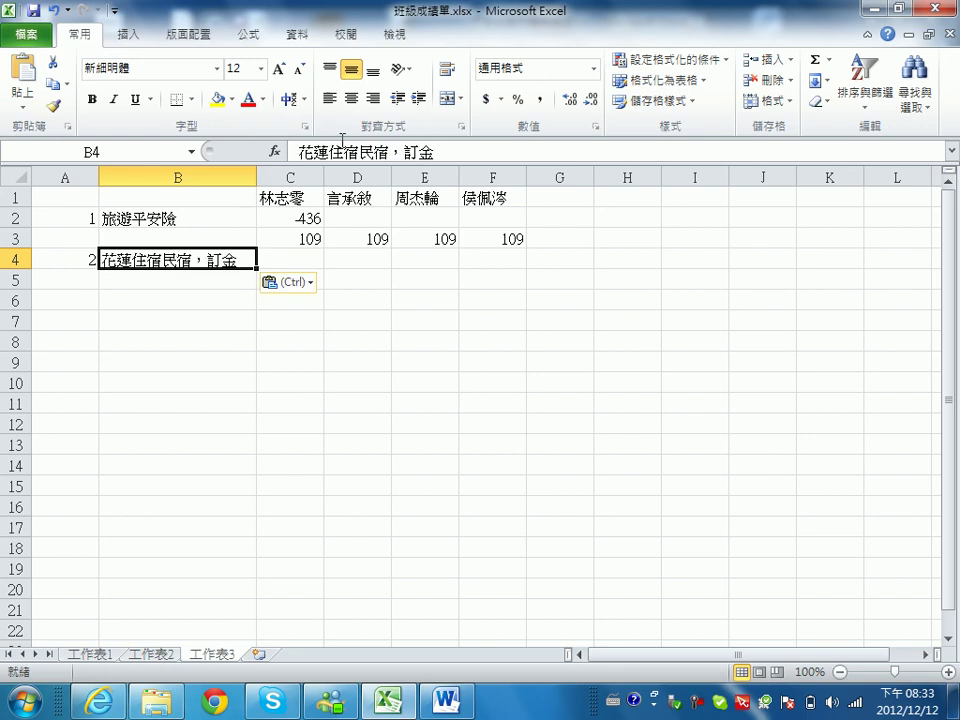
click(385, 150)
drag(385, 150, 399, 150)
key(Delete)
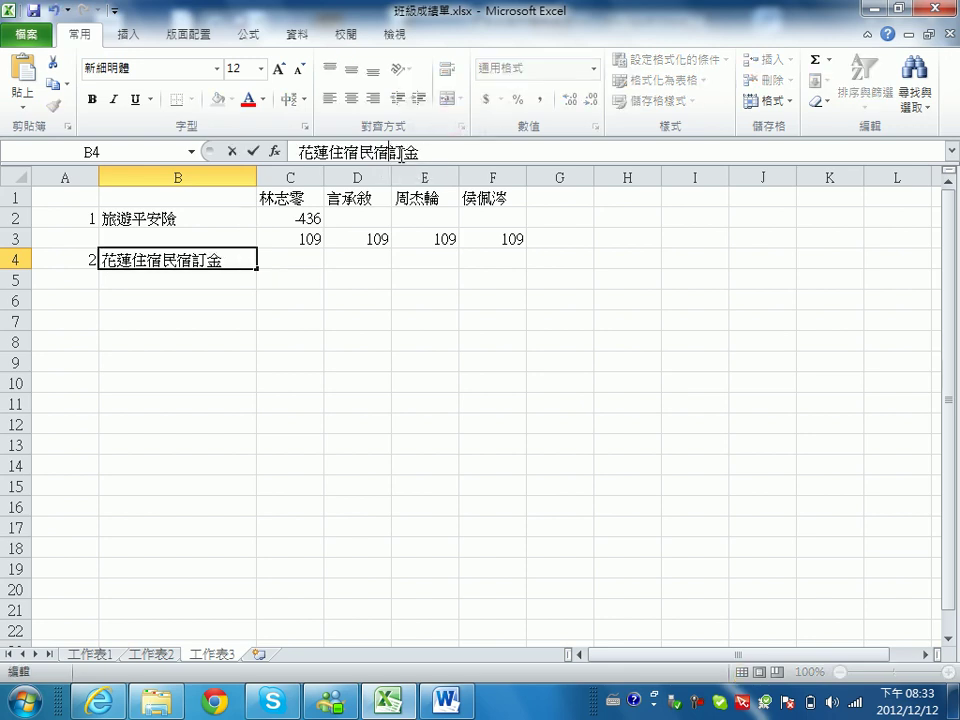
click(316, 259)
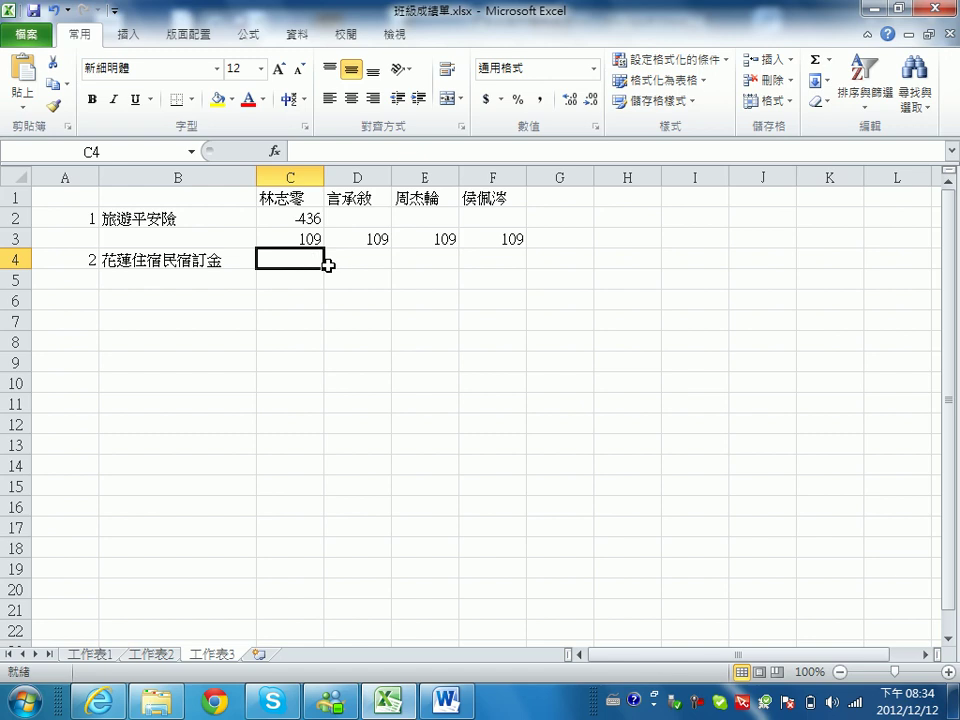
key(alt+Tab)
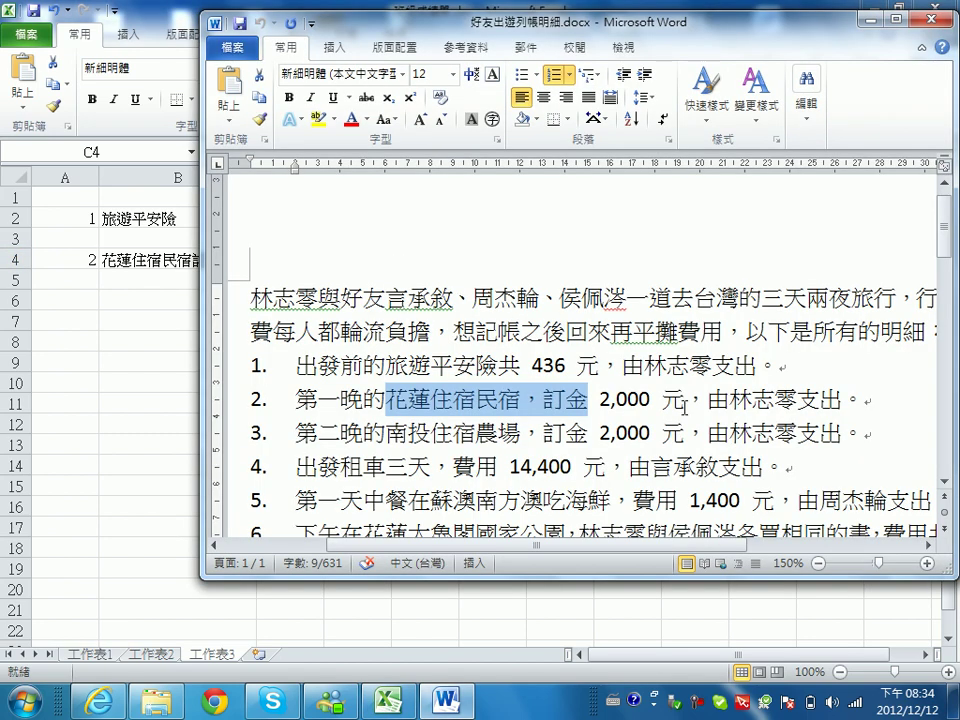
click(108, 10)
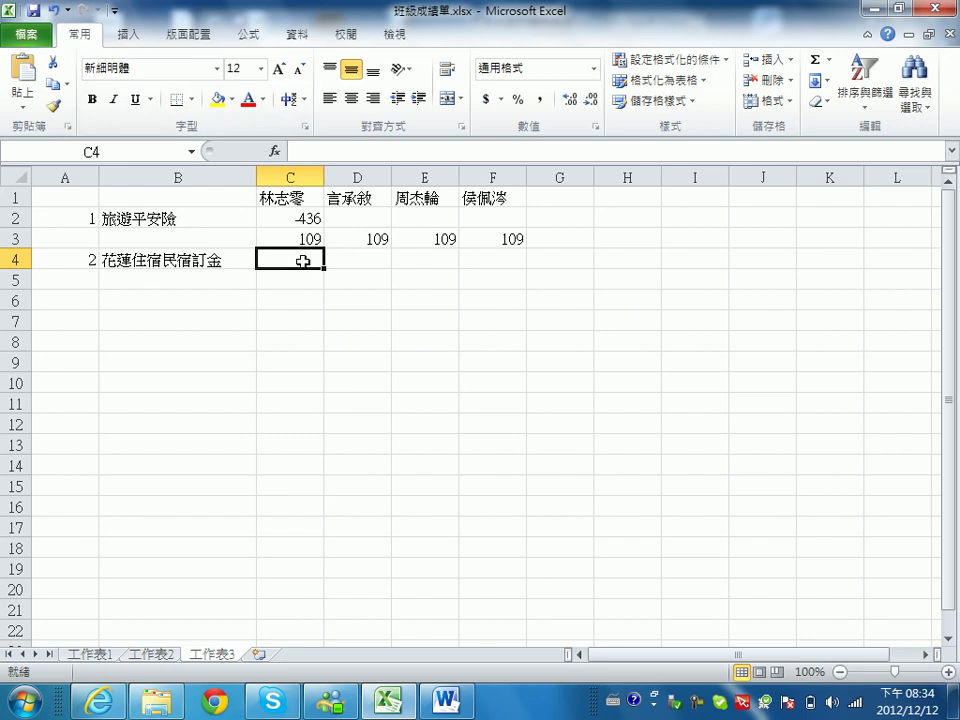
- Enter -2000 in C4 and the formula =SUM($C4:$F4) in C5
text(-2000)
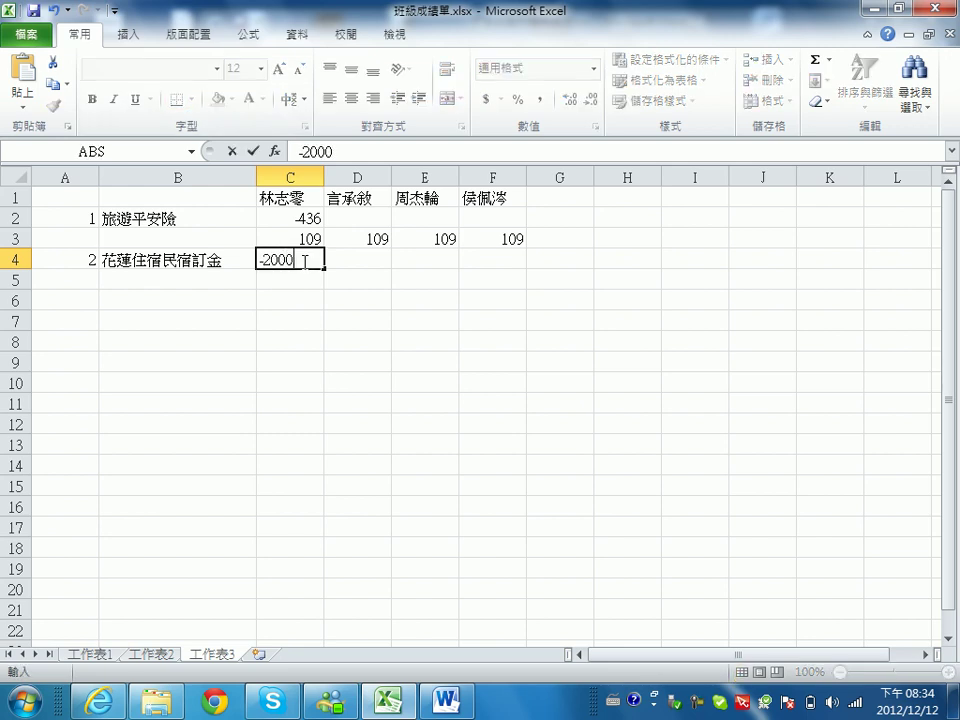
key(Return)
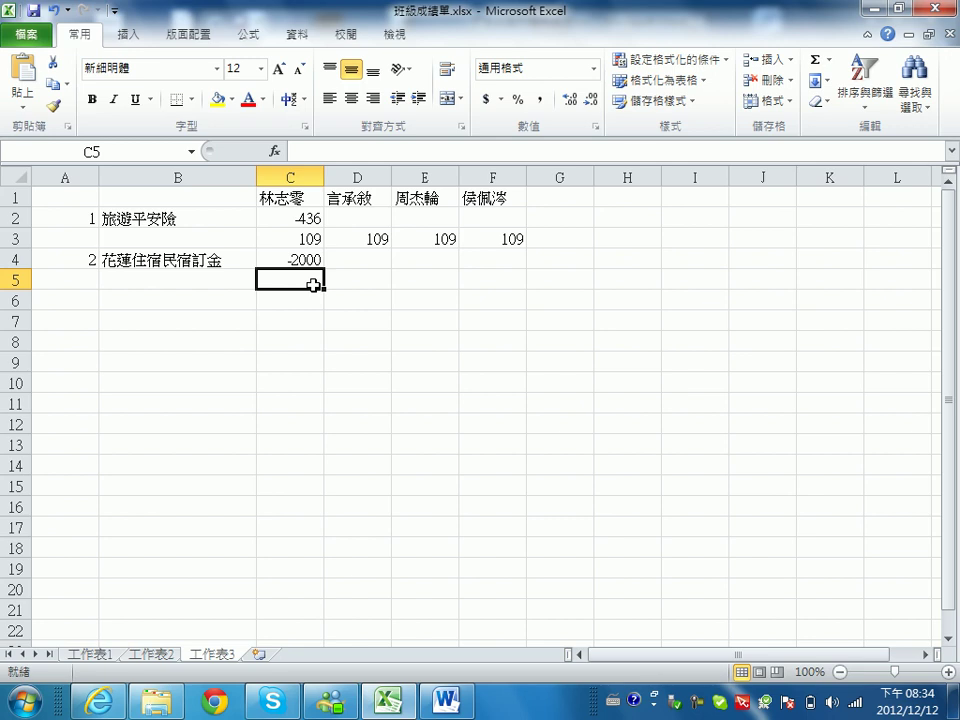
text(=sum)
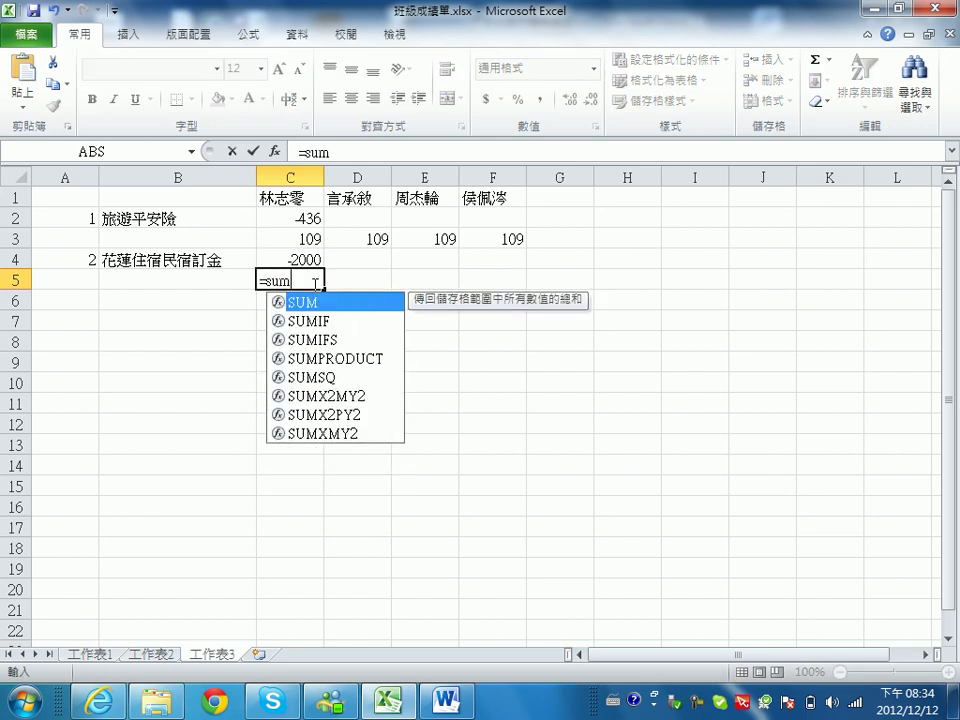
text(()
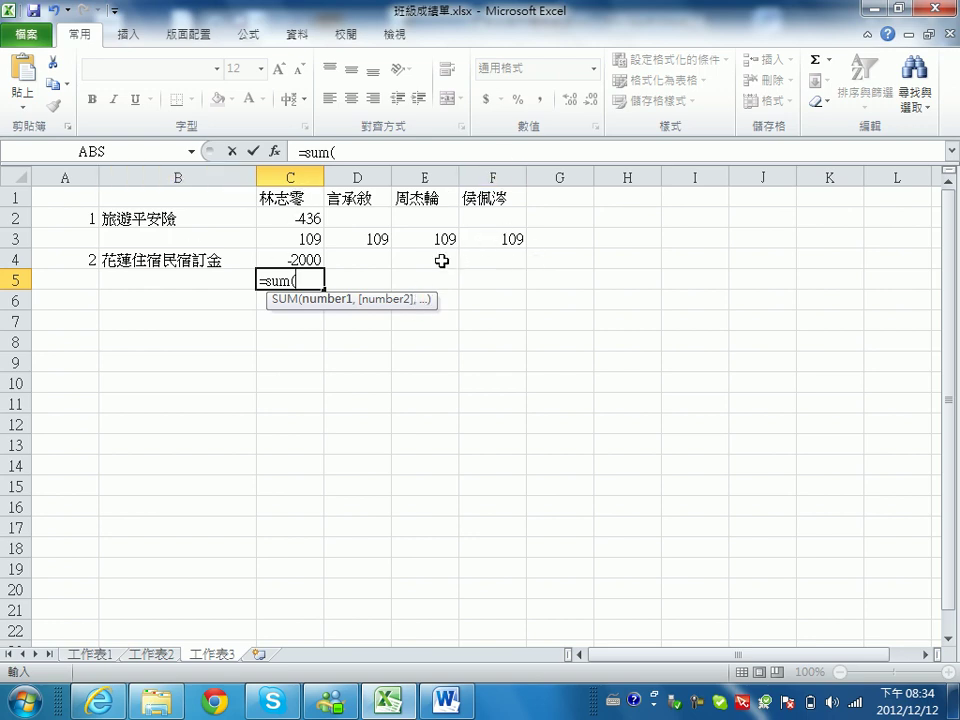
drag(309, 259, 496, 268)
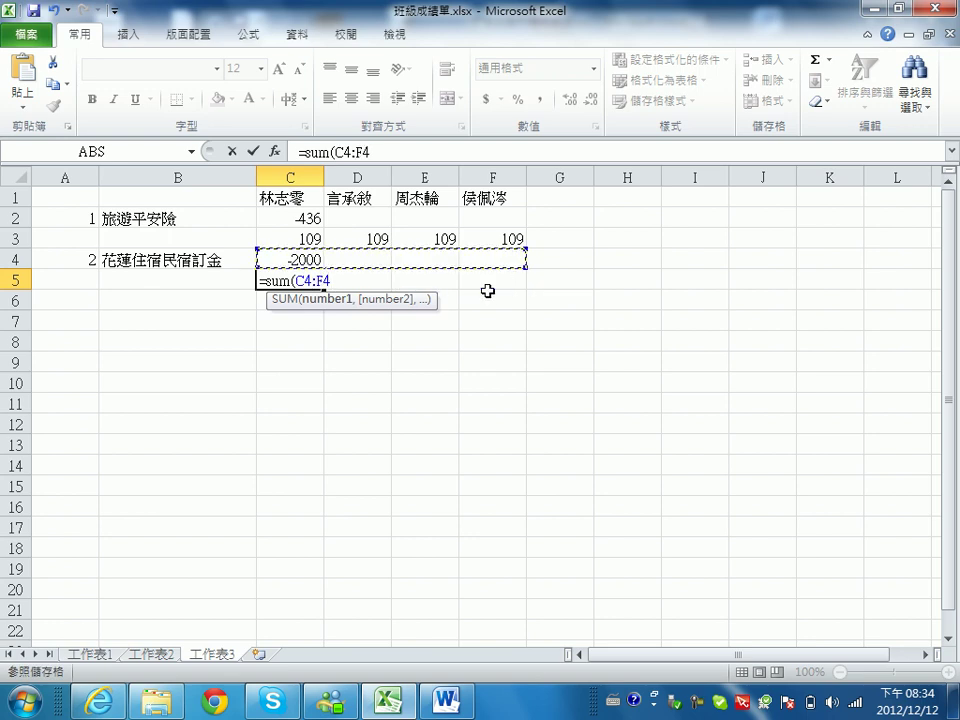
click(276, 280)
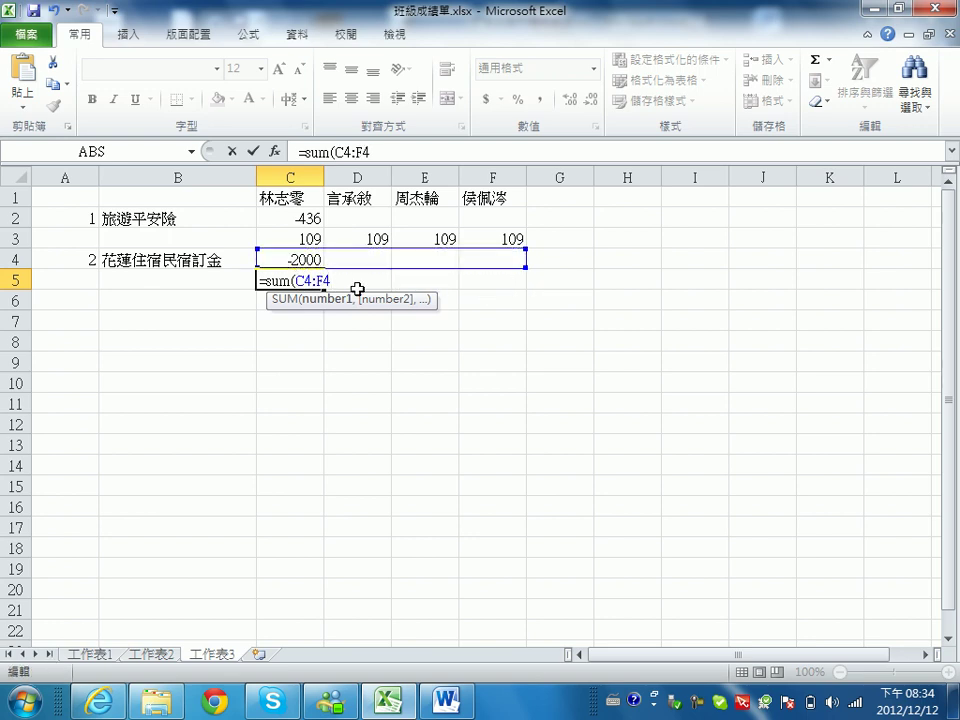
key(F4)
key(F4)
key(F4)
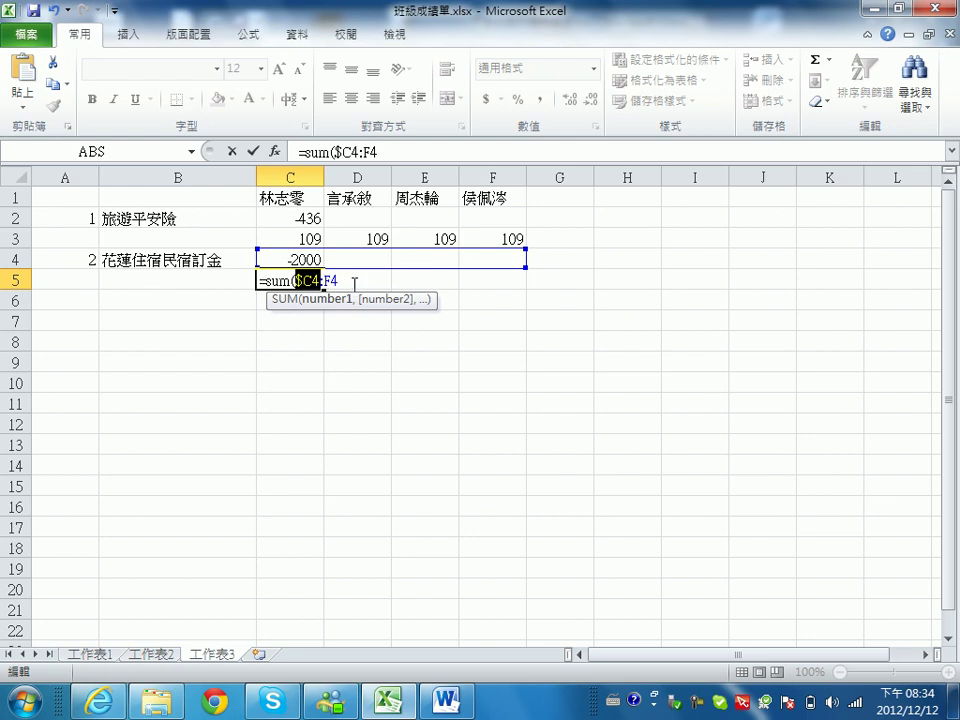
click(356, 278)
key(F4)
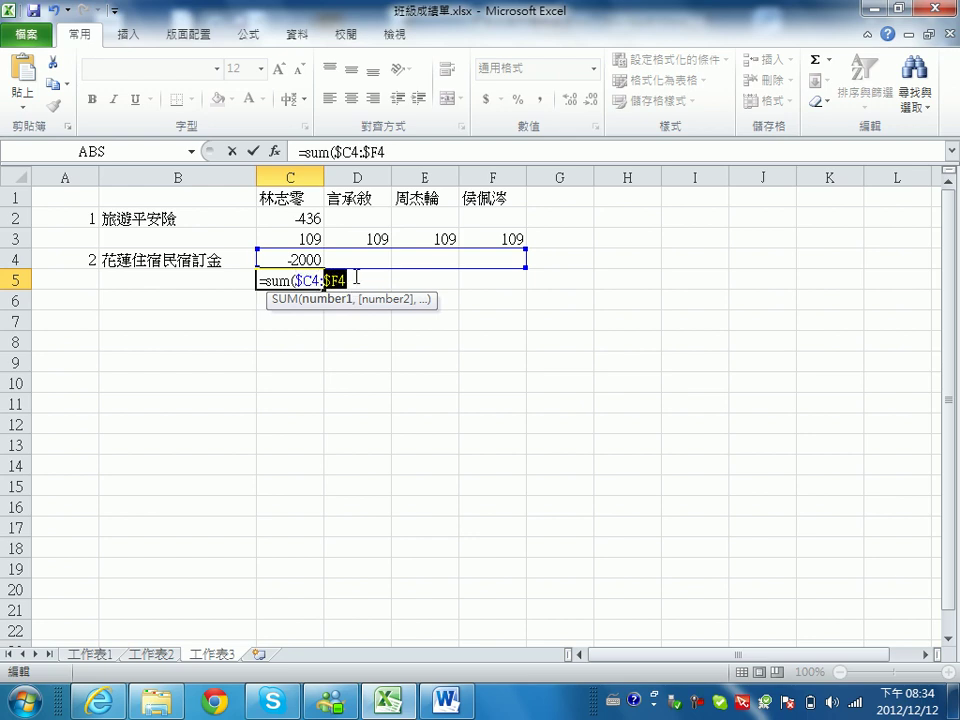
click(356, 279)
key(Right)
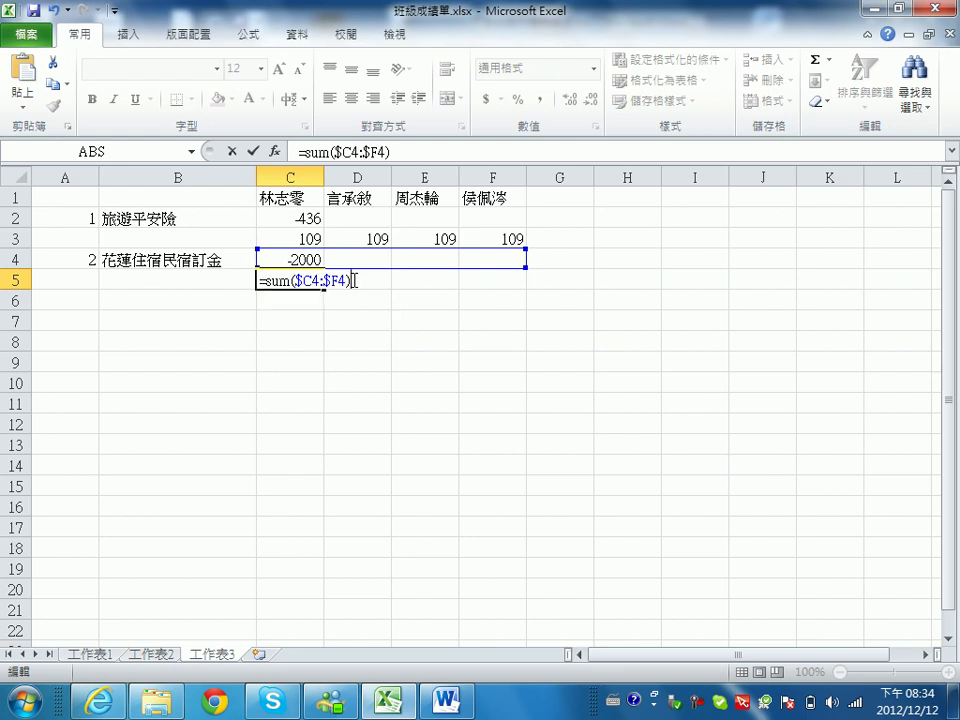
key(Return)
- Change C5 to =ABS(SUM($C4:$F4))/4 and fill it across to F5, giving 500 each
click(312, 283)
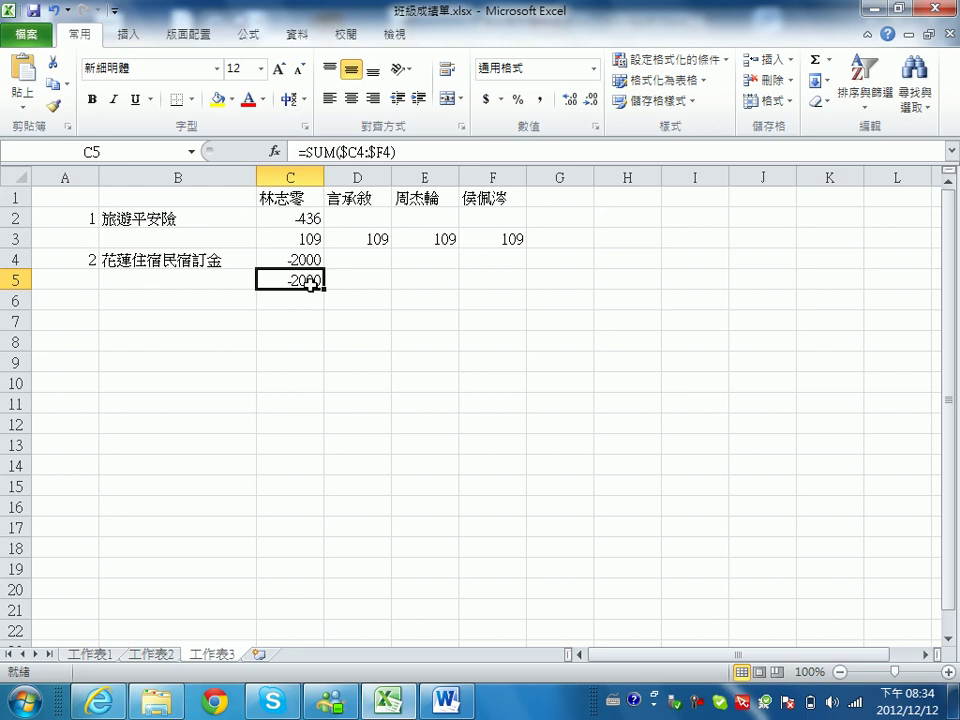
click(312, 151)
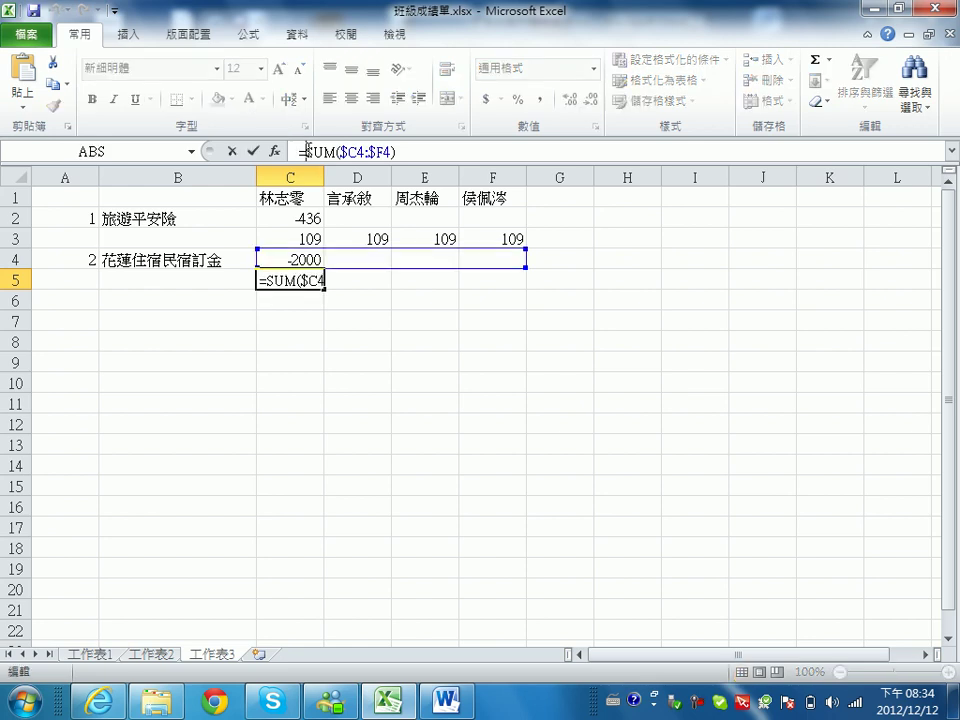
text(abs)
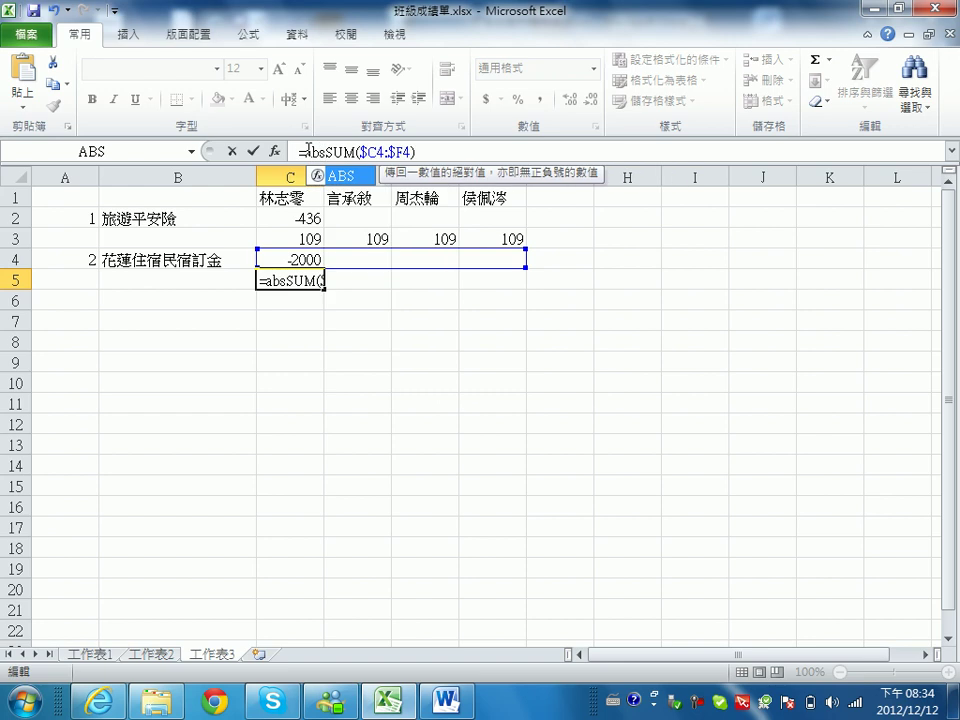
text(()
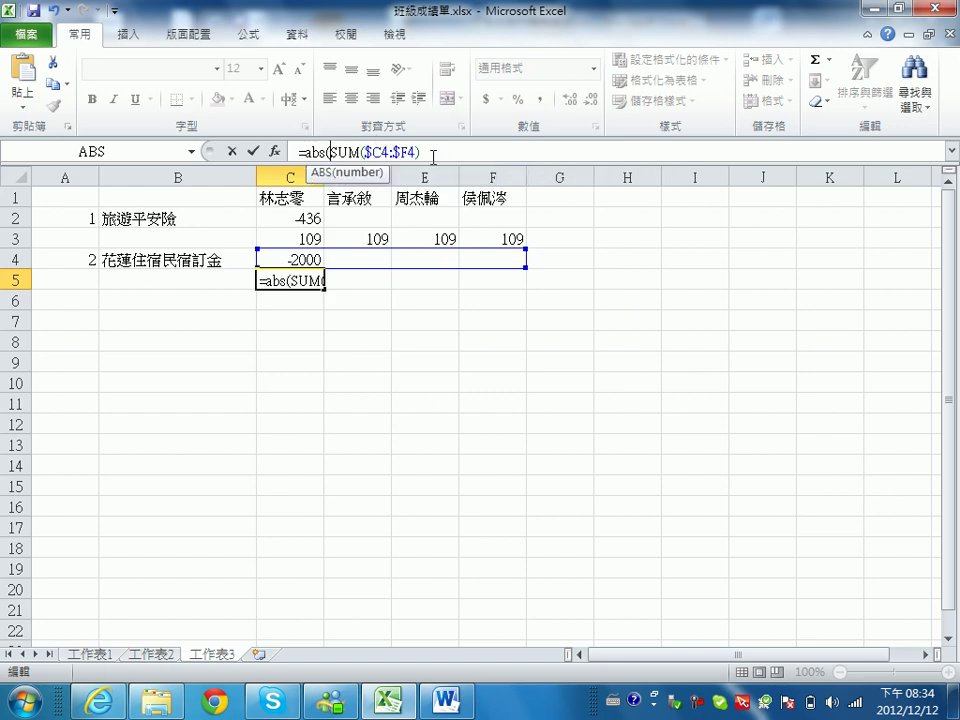
click(430, 149)
text())
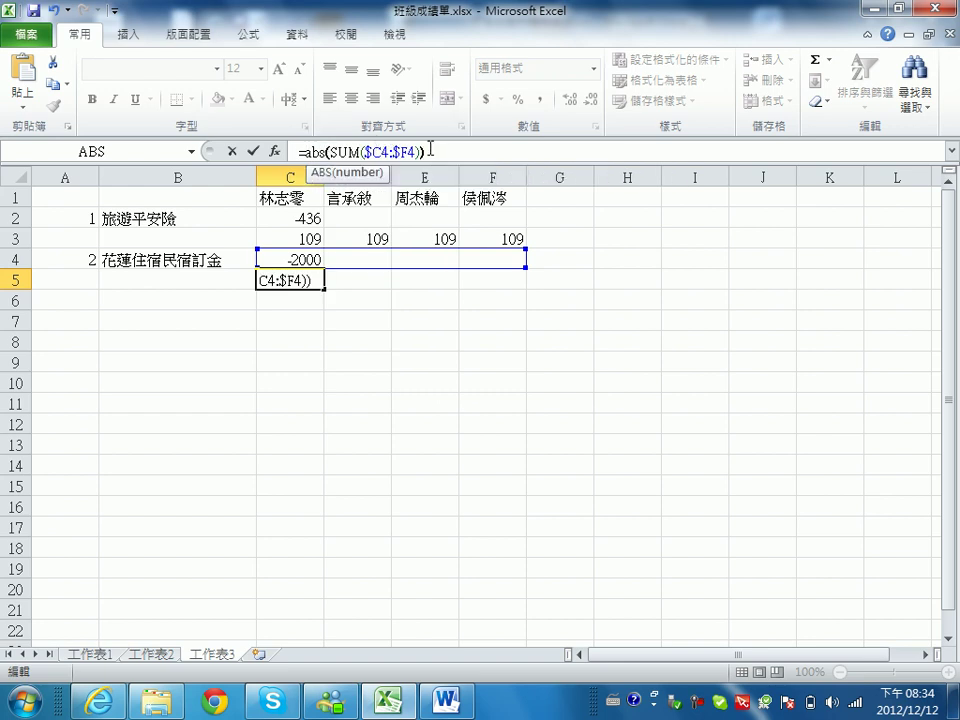
key(Return)
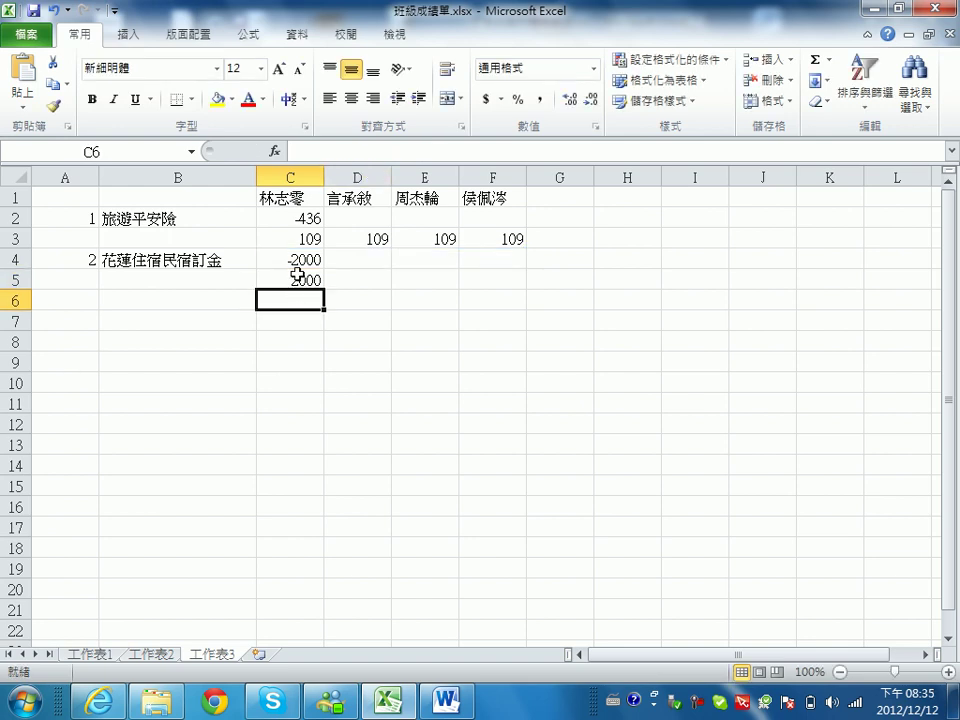
click(297, 277)
click(441, 151)
text(/4)
key(Return)
click(313, 281)
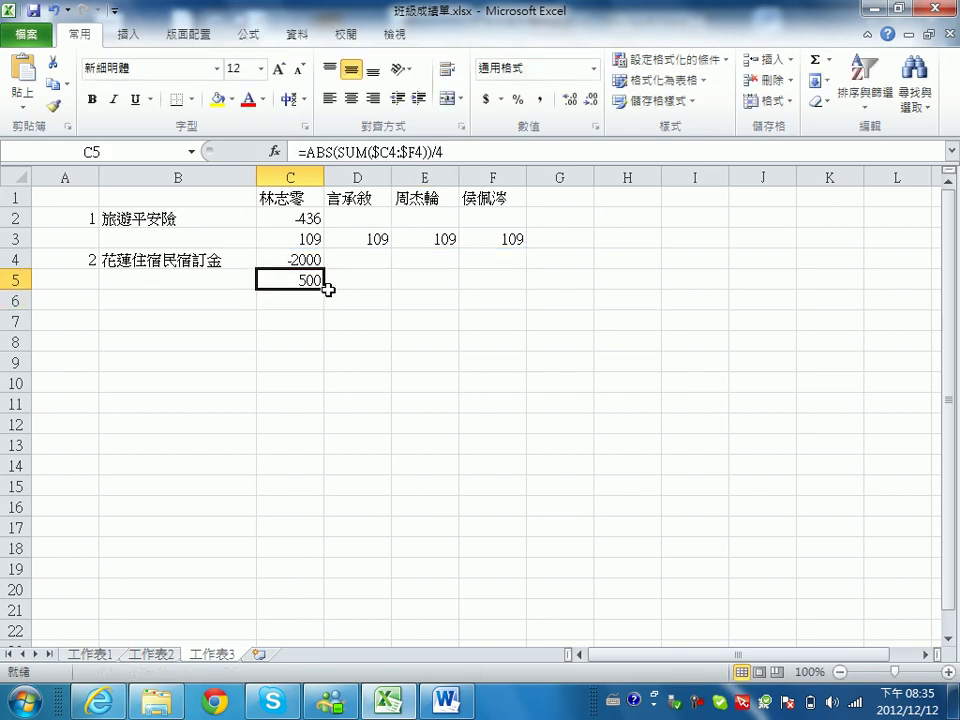
drag(325, 288, 536, 272)
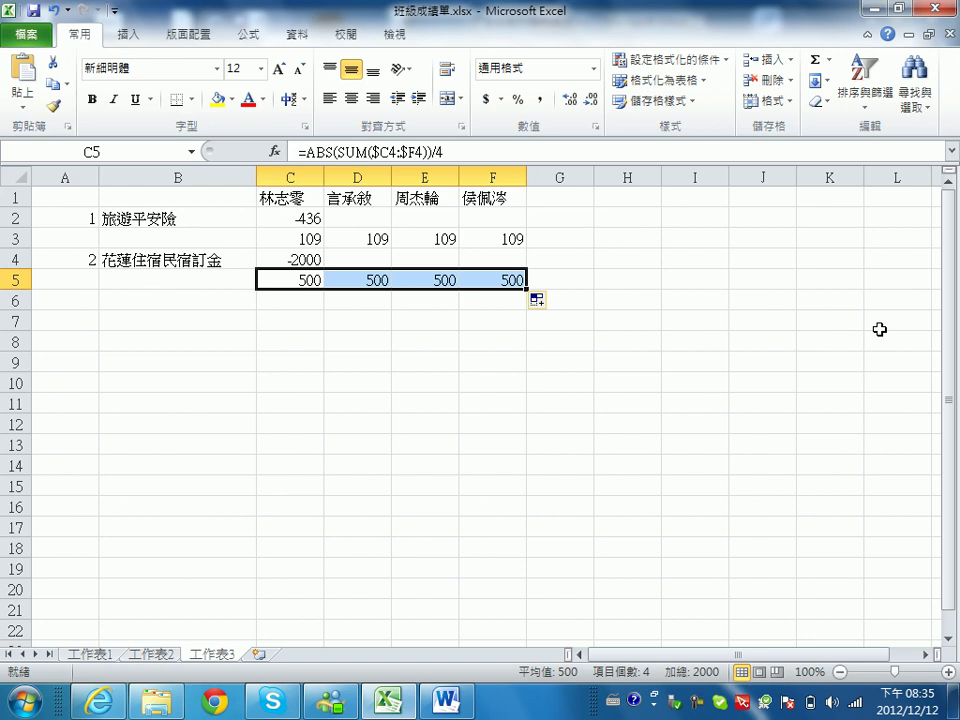
- Paste item 3's description from Word into B6 as 南投住宿農場訂金, without the comma
click(445, 701)
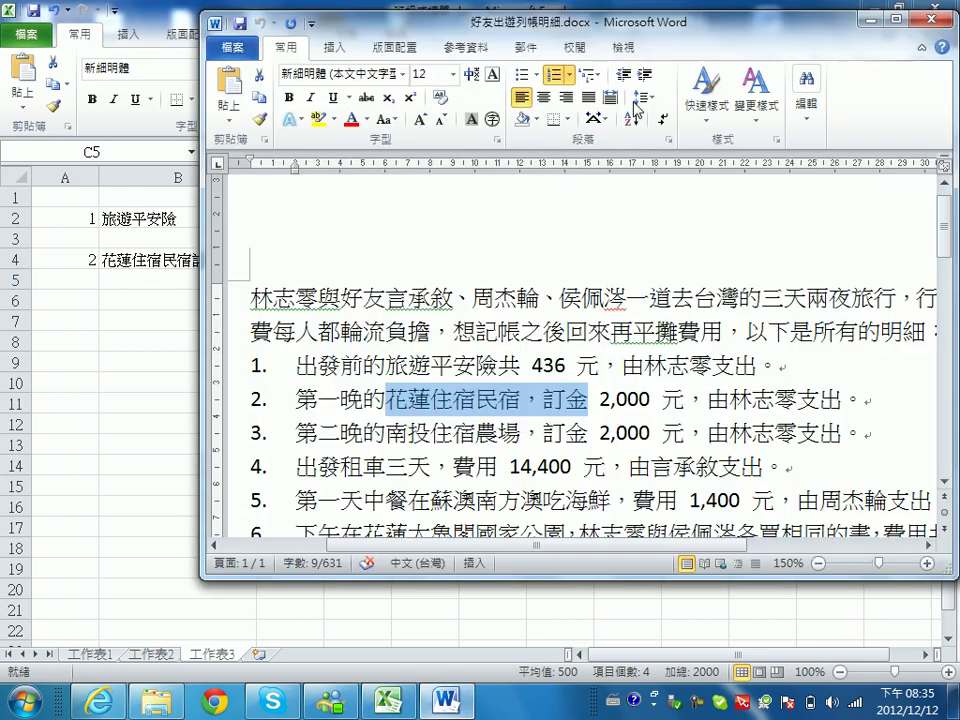
drag(386, 433, 587, 433)
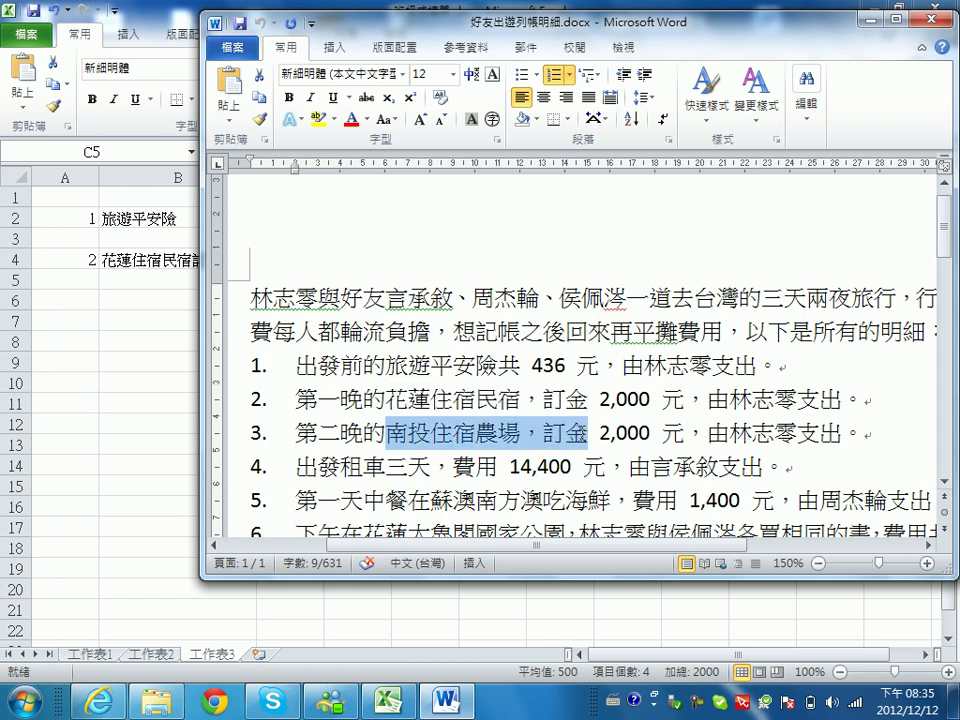
click(176, 18)
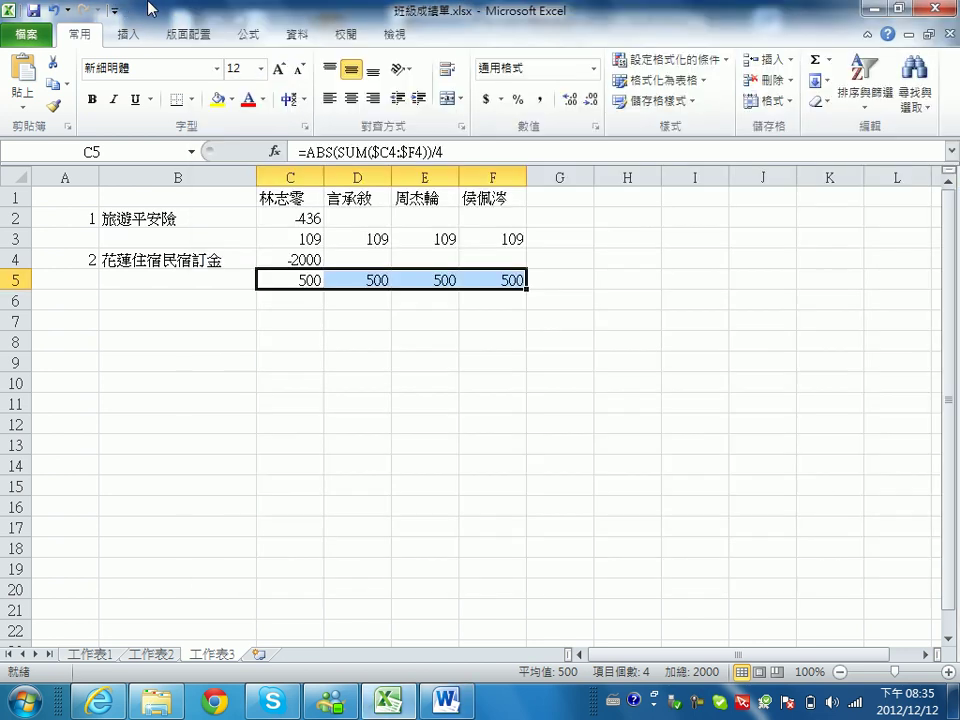
click(231, 300)
key(ctrl+v)
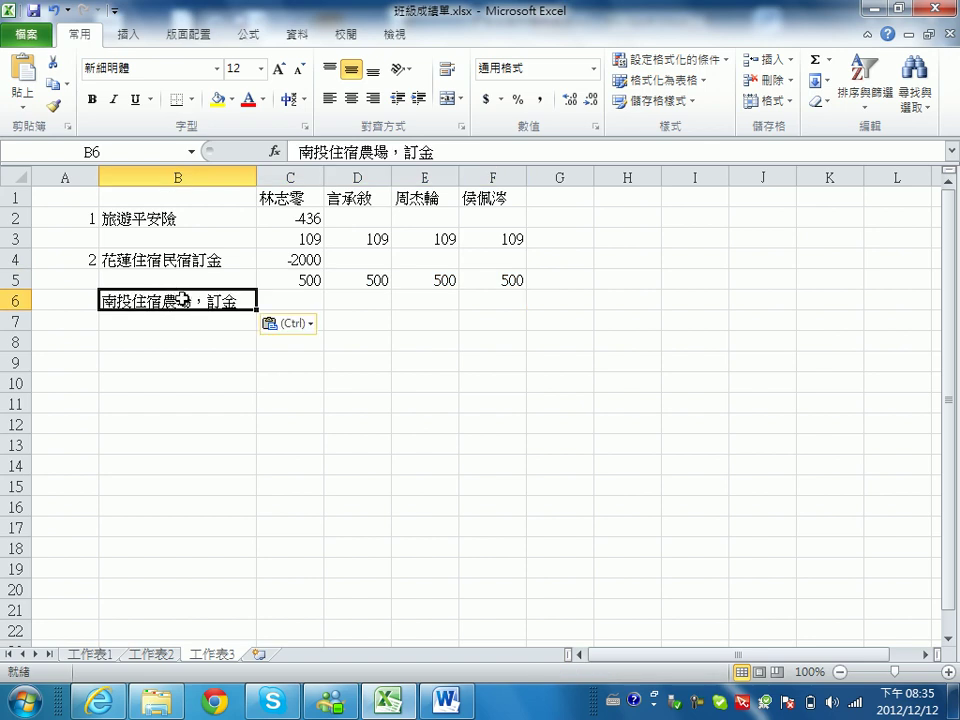
double_click(190, 296)
double_click(192, 296)
key(Delete)
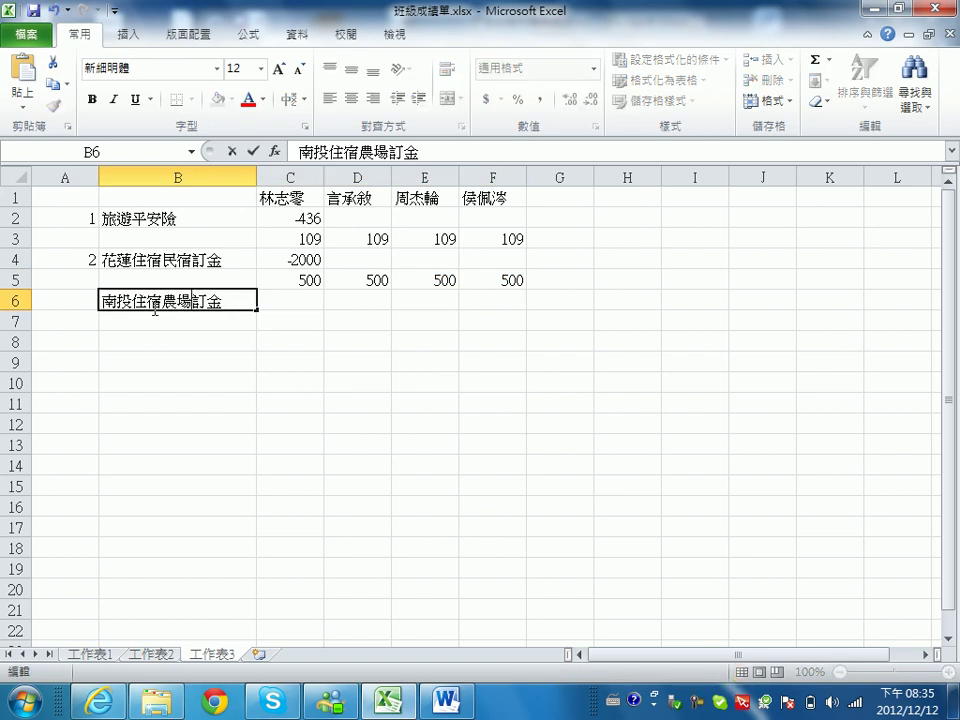
click(80, 306)
- Enter item number 3 in A6 and a -2000 deposit in C6, replacing 299
text(3)
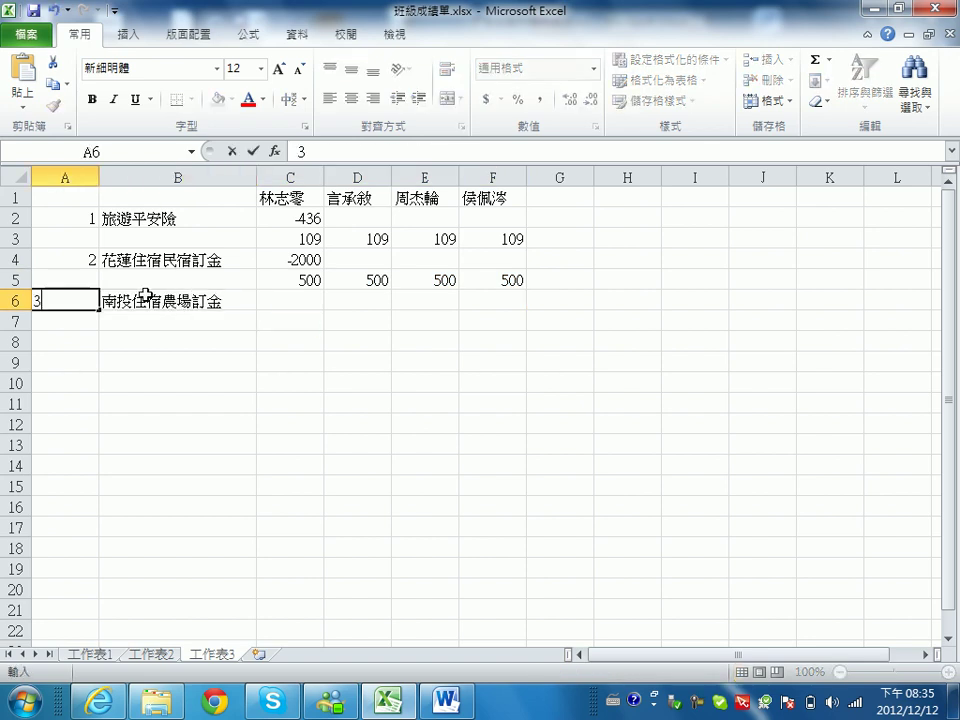
click(303, 302)
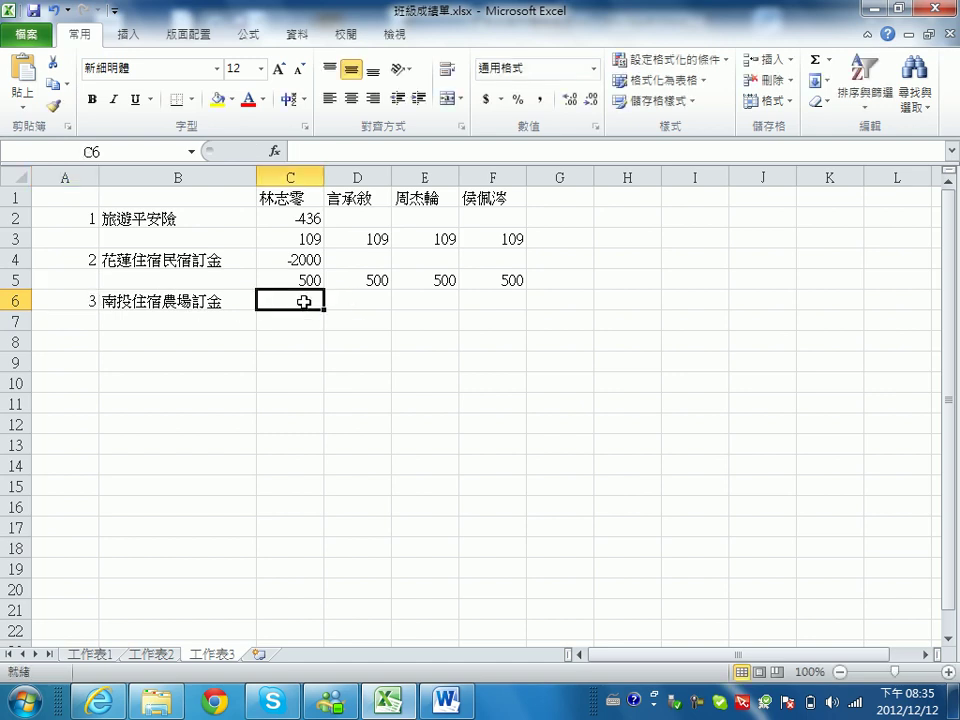
text(0299)
key(Home)
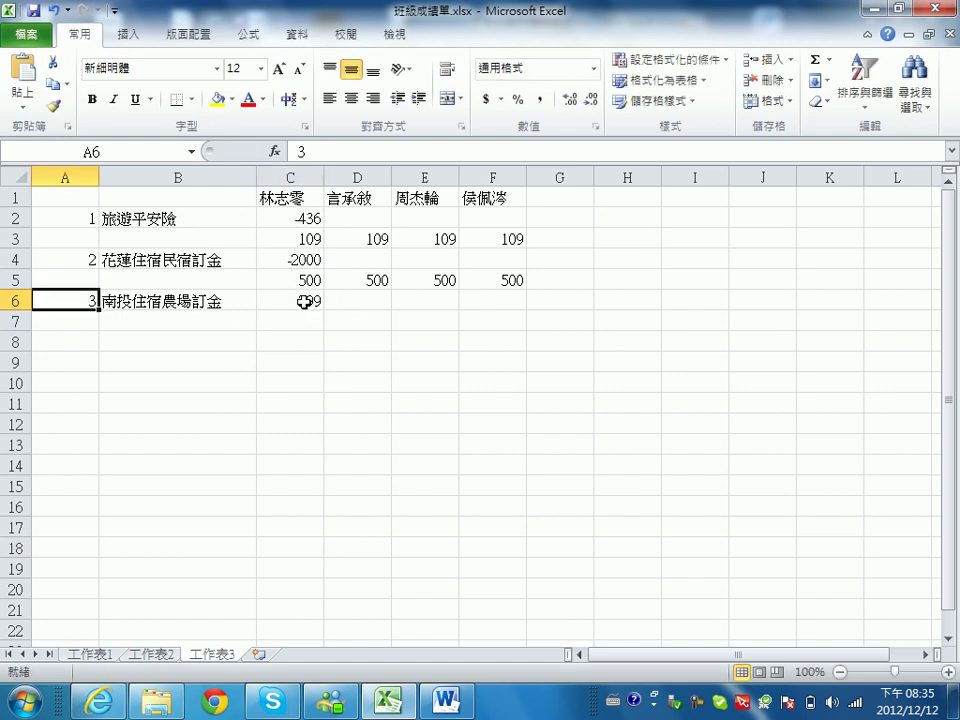
click(303, 302)
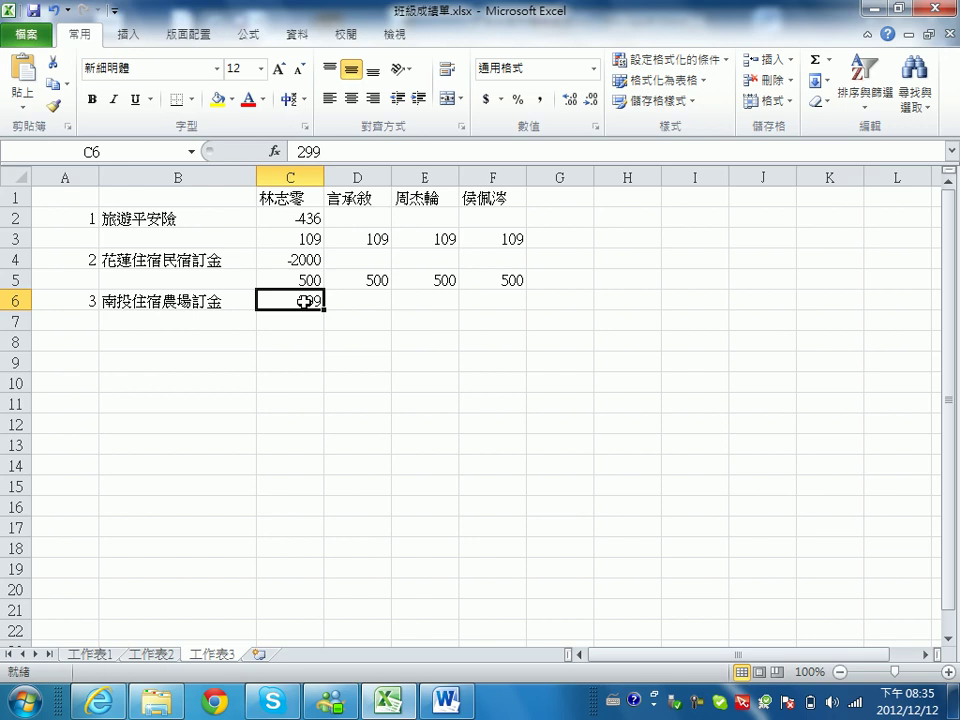
text(-2000)
key(Return)
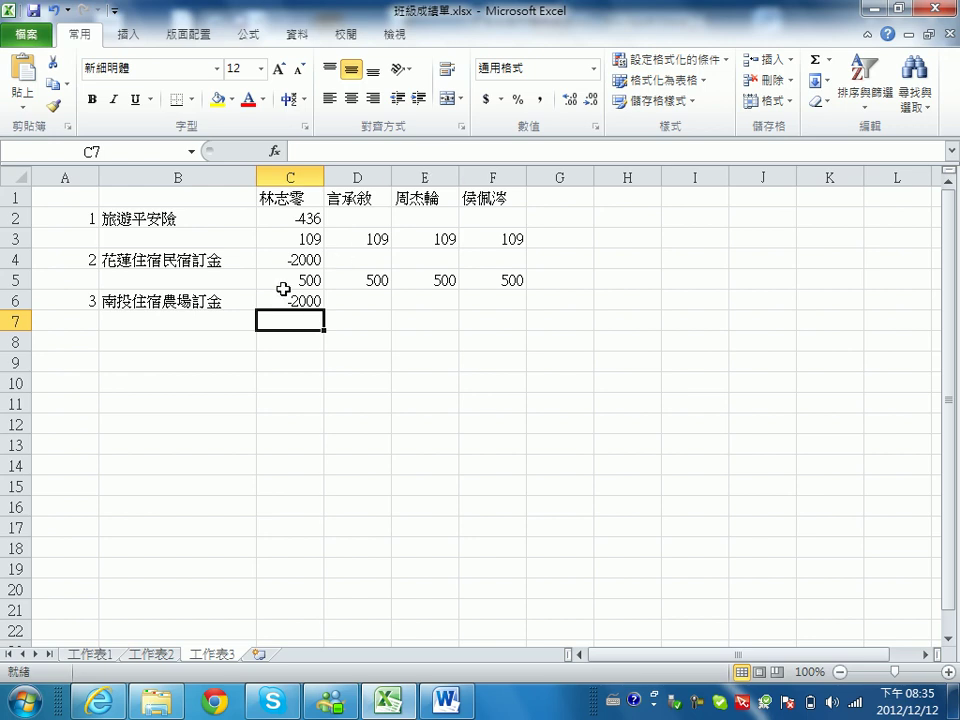
- Copy the C3:F3 share formulas to C7:F7, so each friend owes 500 for the farm deposit
click(304, 281)
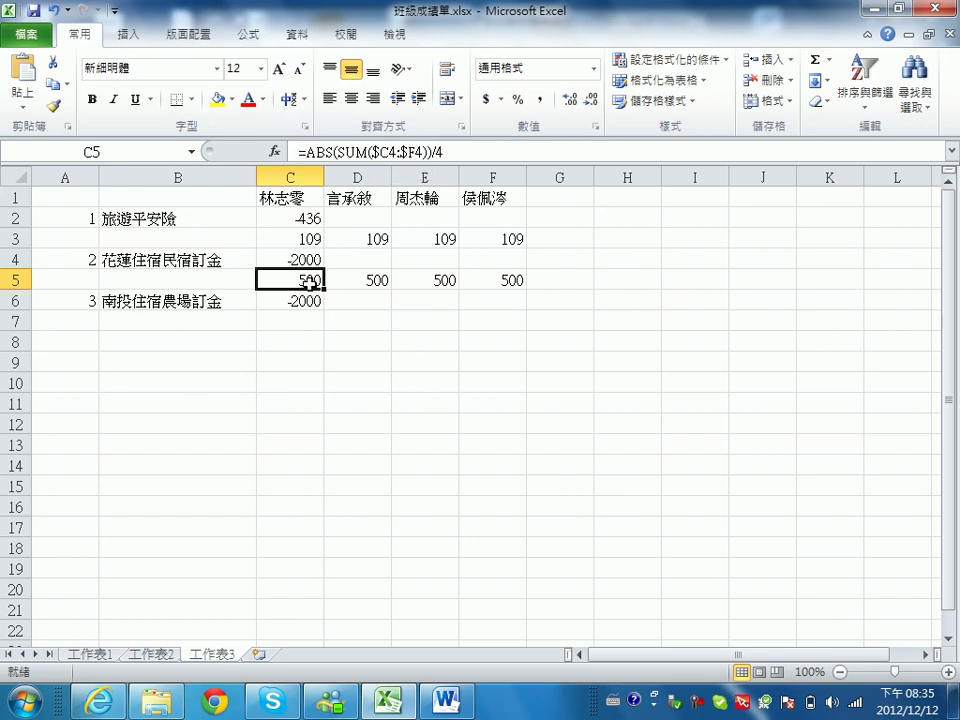
drag(492, 279, 297, 285)
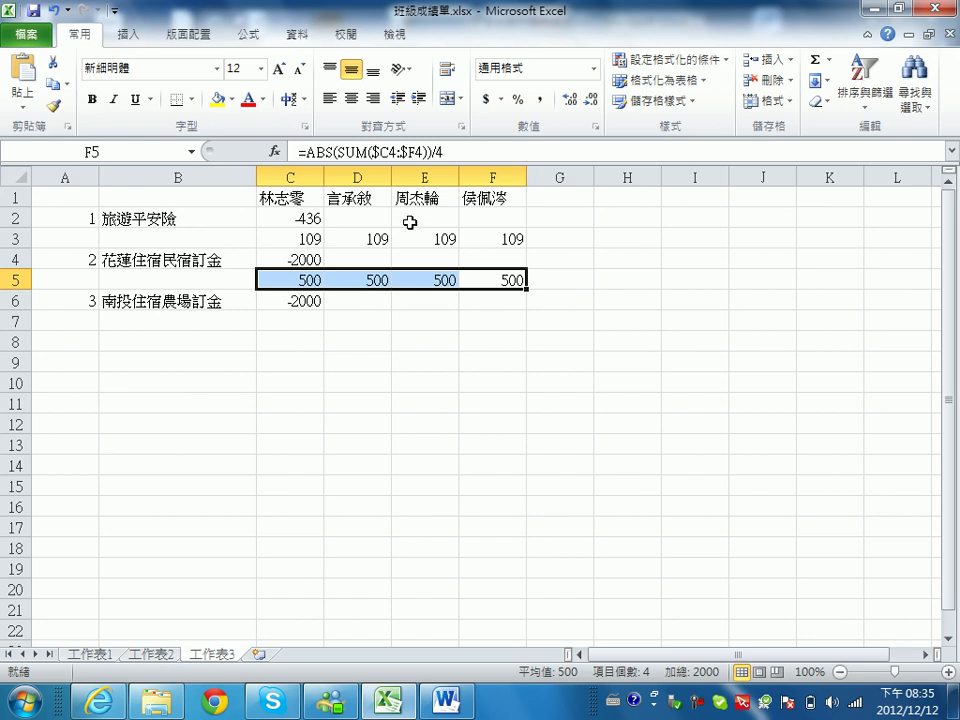
drag(304, 238, 500, 237)
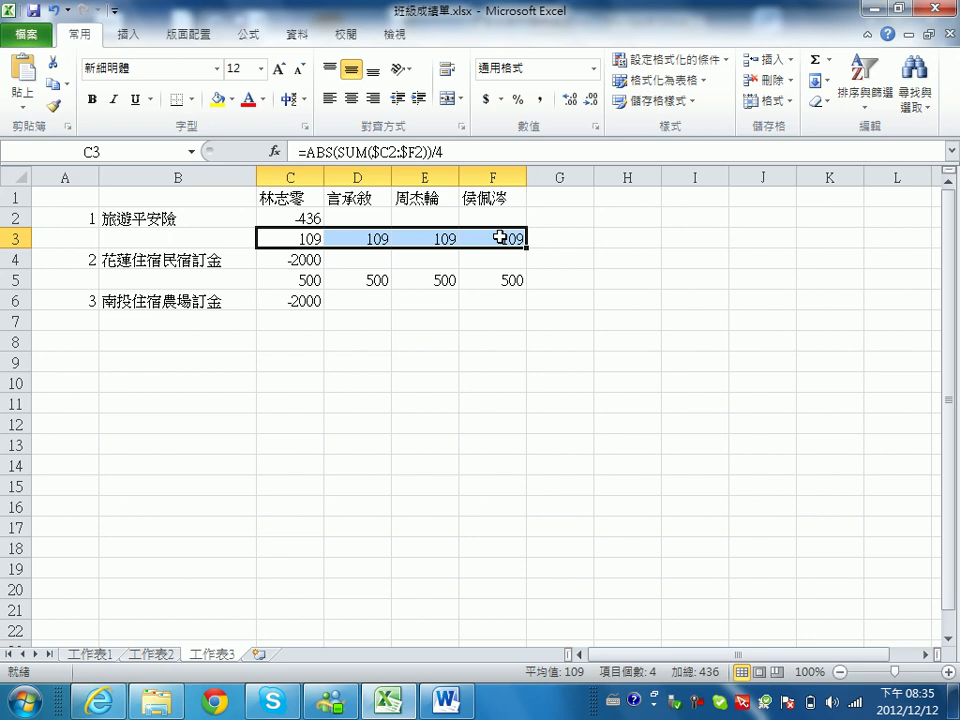
key(ctrl+c)
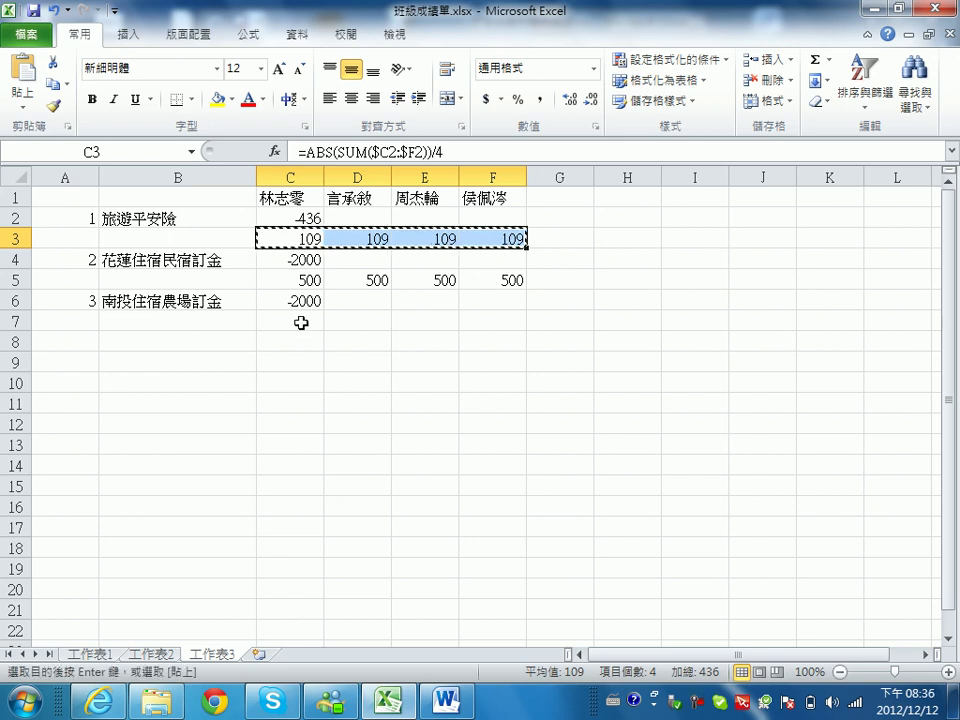
click(301, 322)
key(ctrl+v)
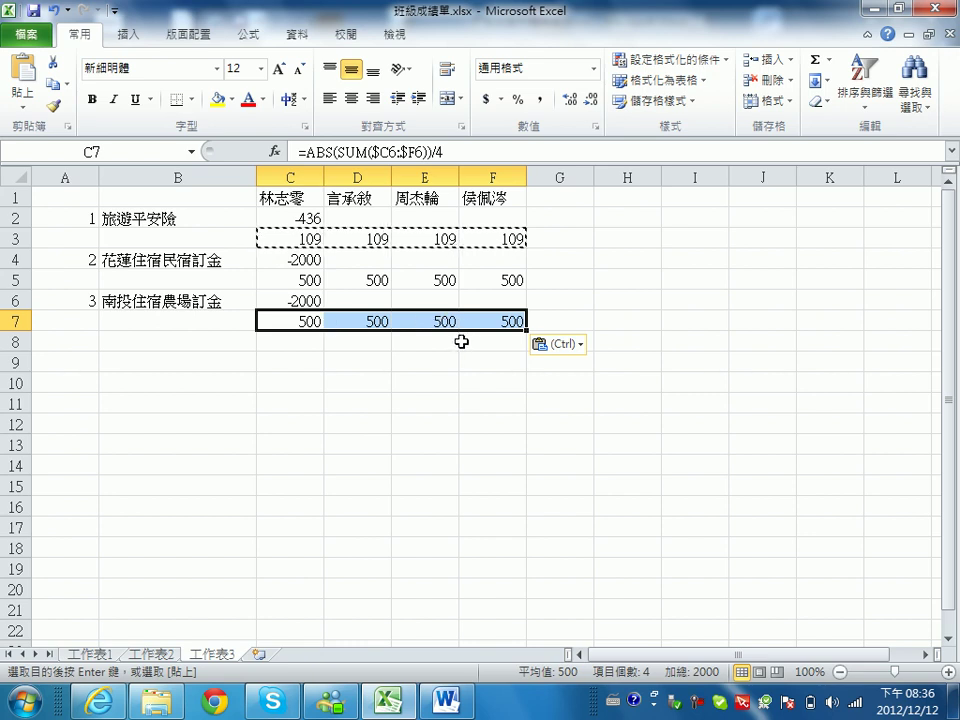
click(299, 236)
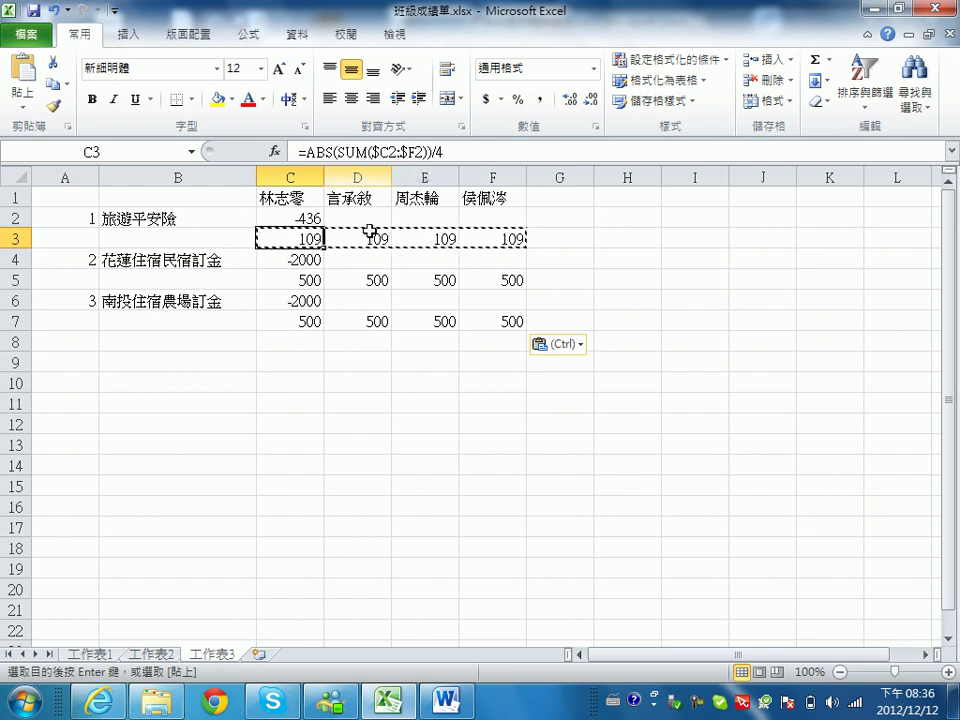
click(311, 321)
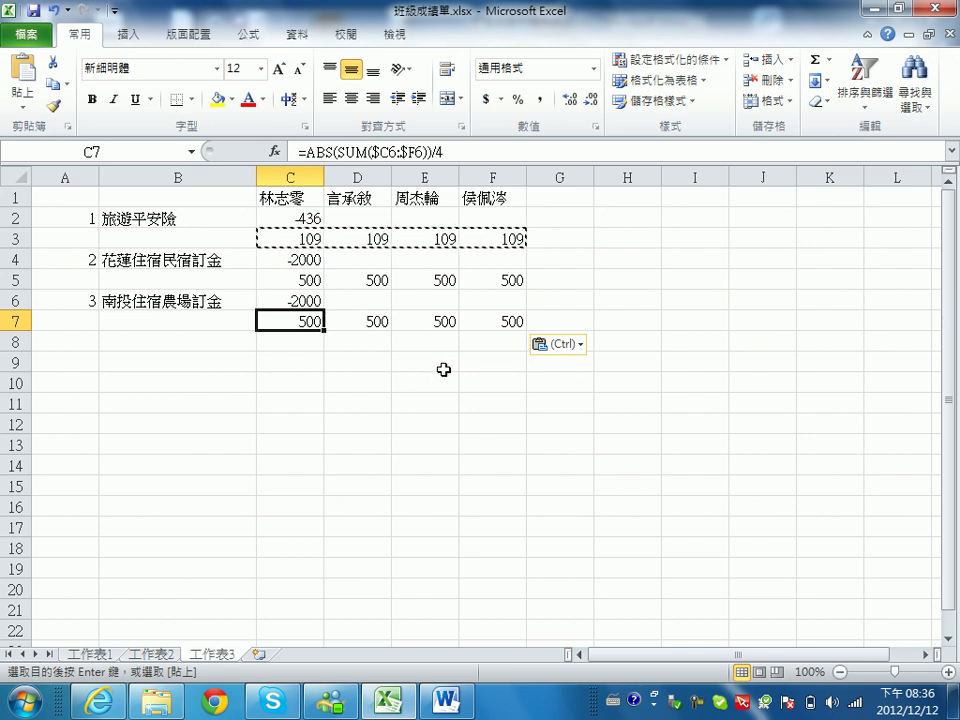
- Copy item 4's description from Word into B8 as 出發租車三天費用, without the comma
click(449, 703)
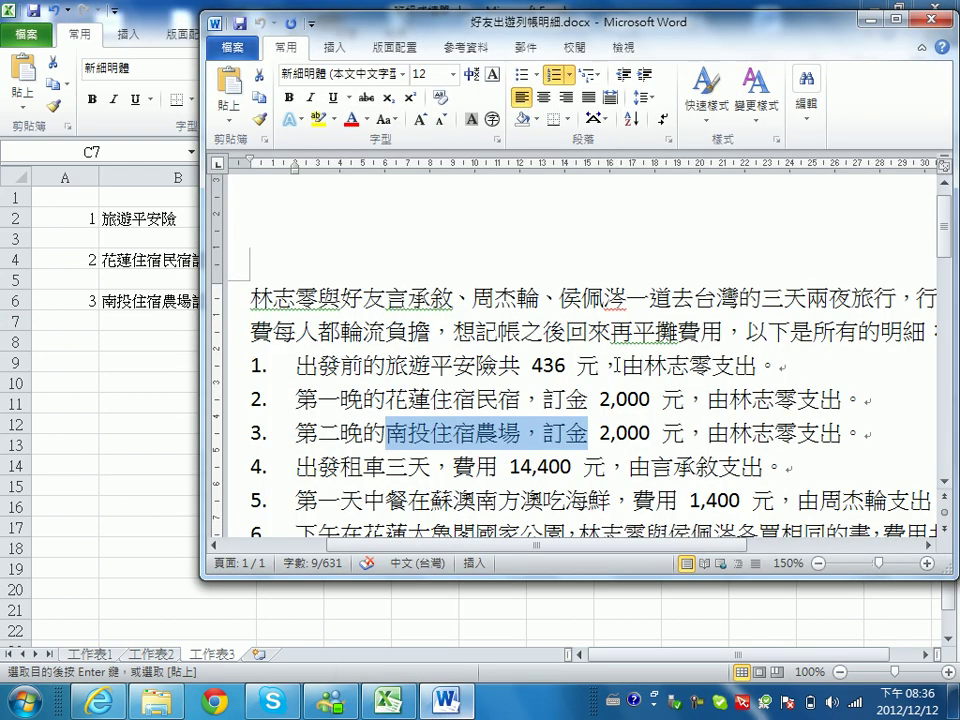
drag(652, 466, 718, 466)
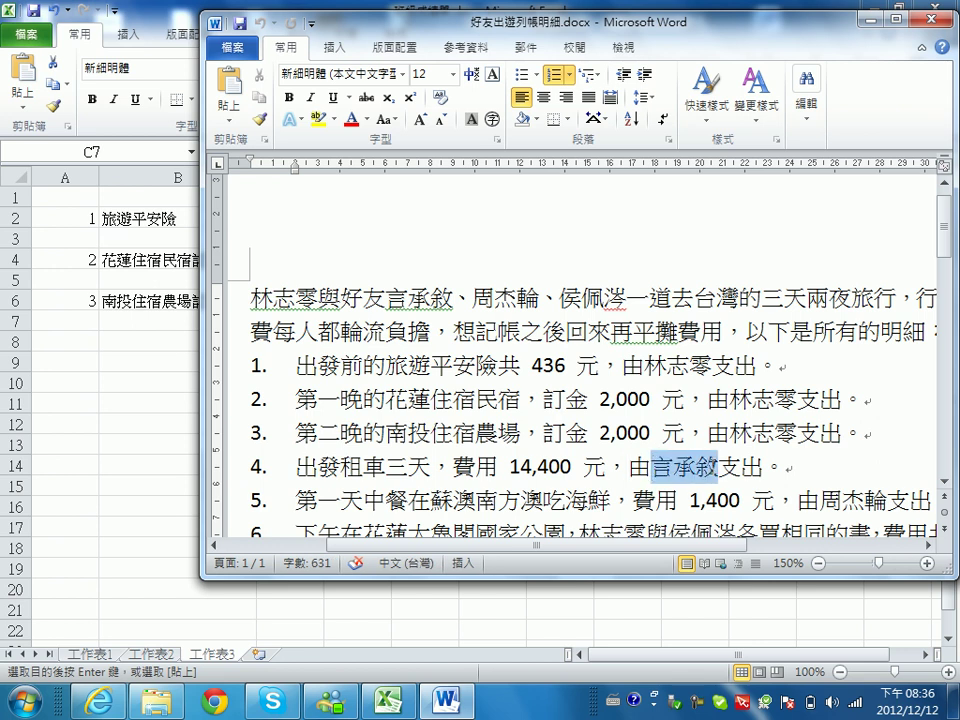
drag(297, 466, 497, 466)
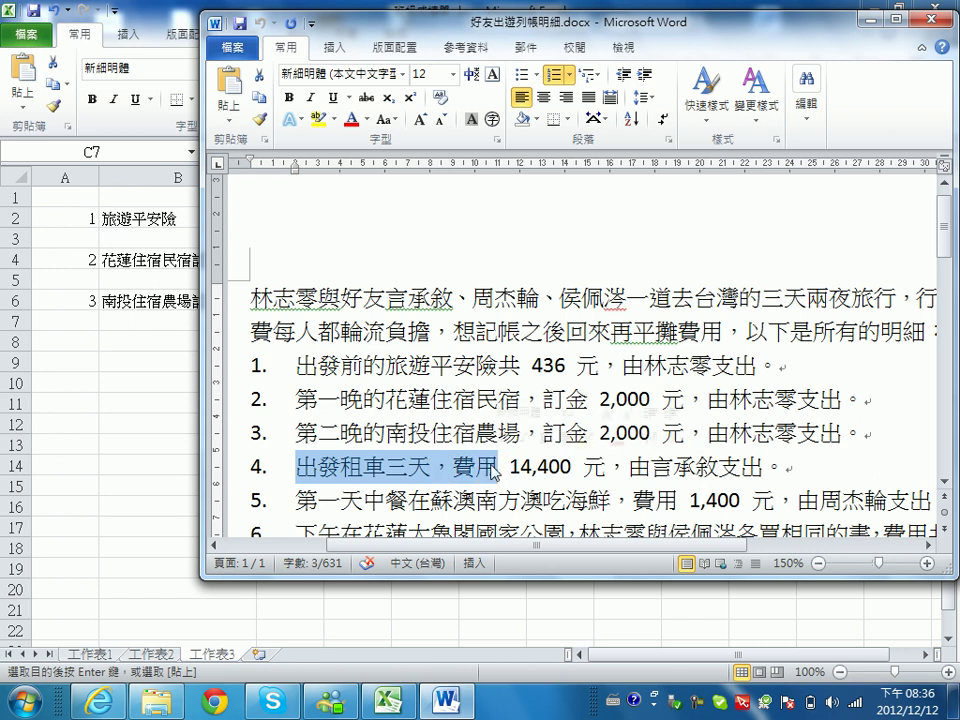
key(ctrl+c)
click(147, 132)
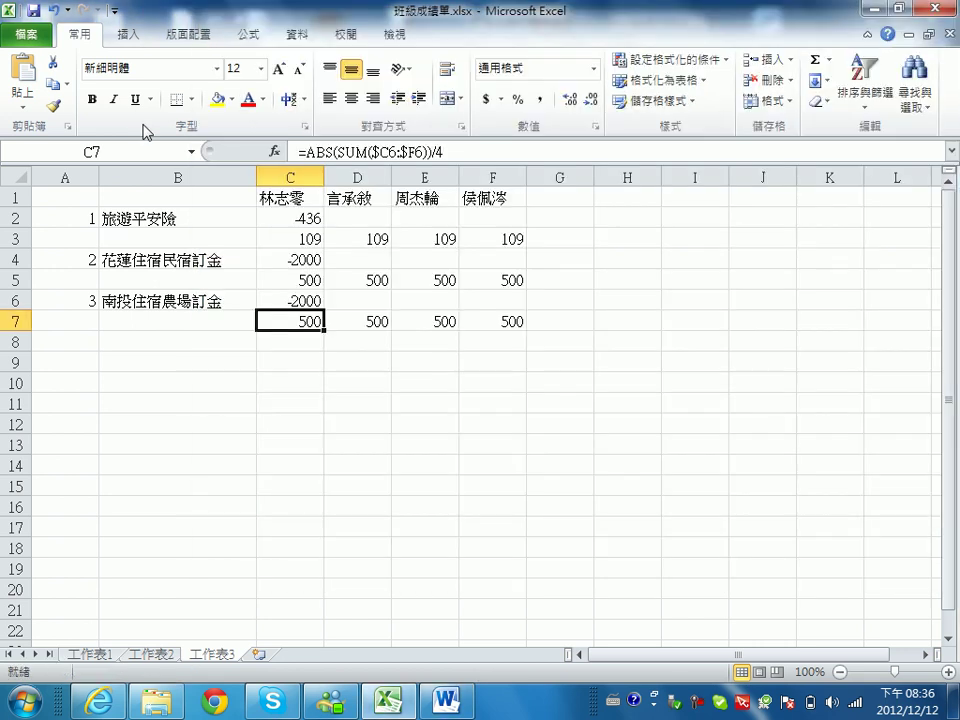
click(165, 342)
key(ctrl+v)
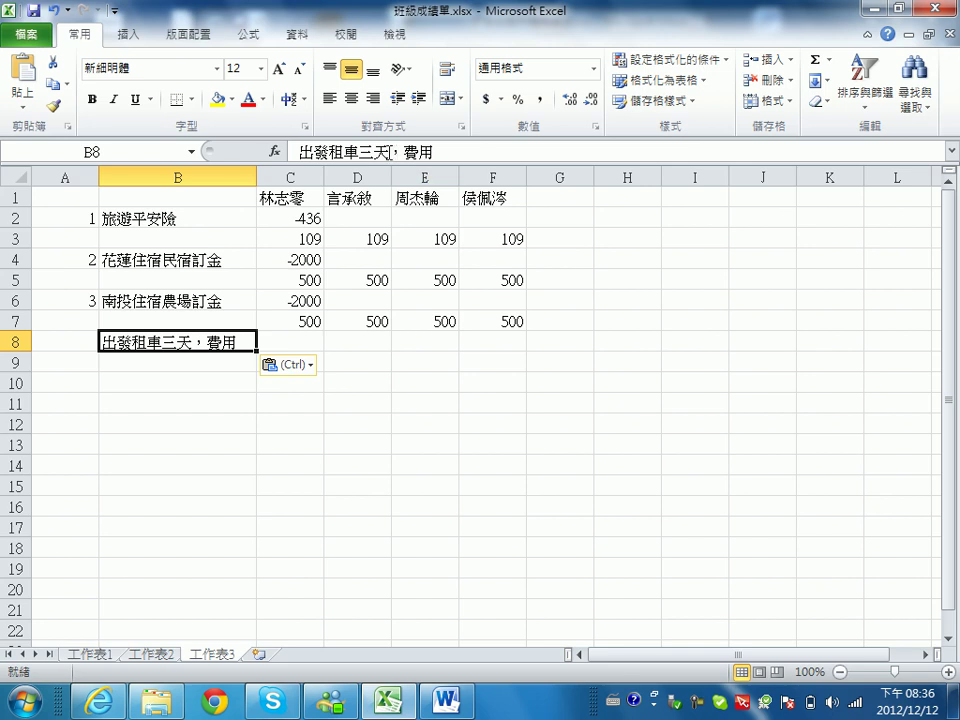
click(398, 152)
key(BackSpace)
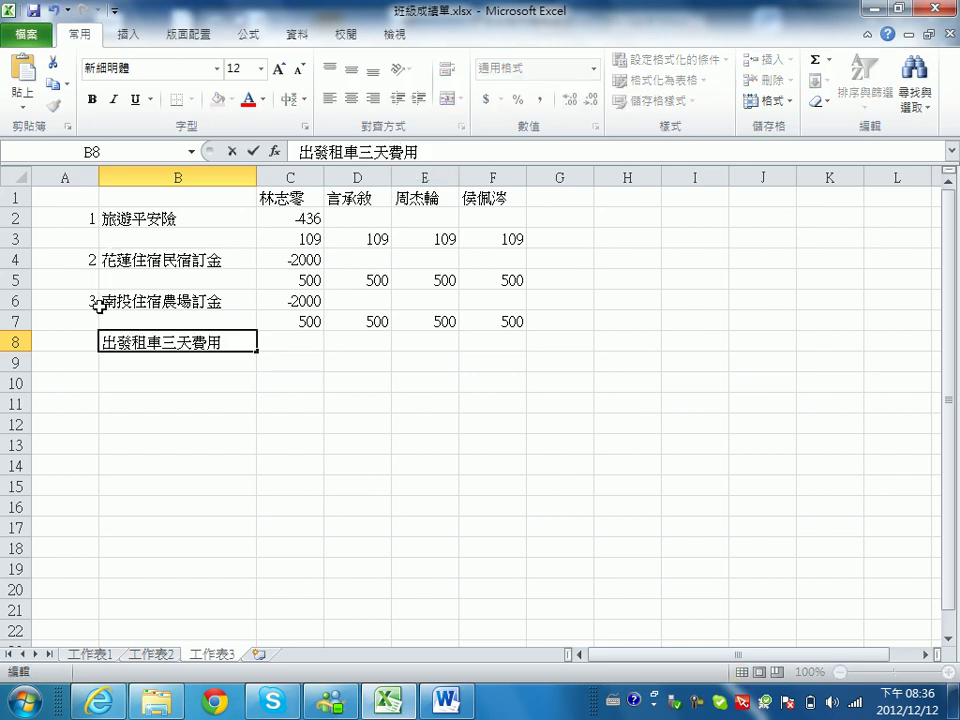
- Enter item number 4 in A8 and the -14400 rental payment in D8
click(80, 342)
text(4)
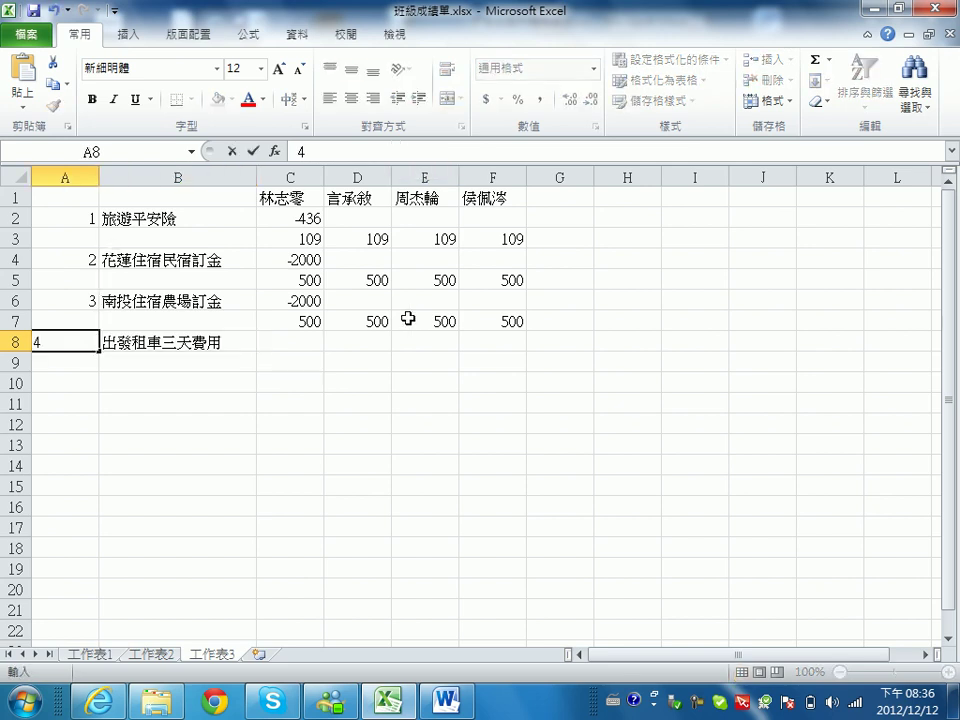
click(362, 341)
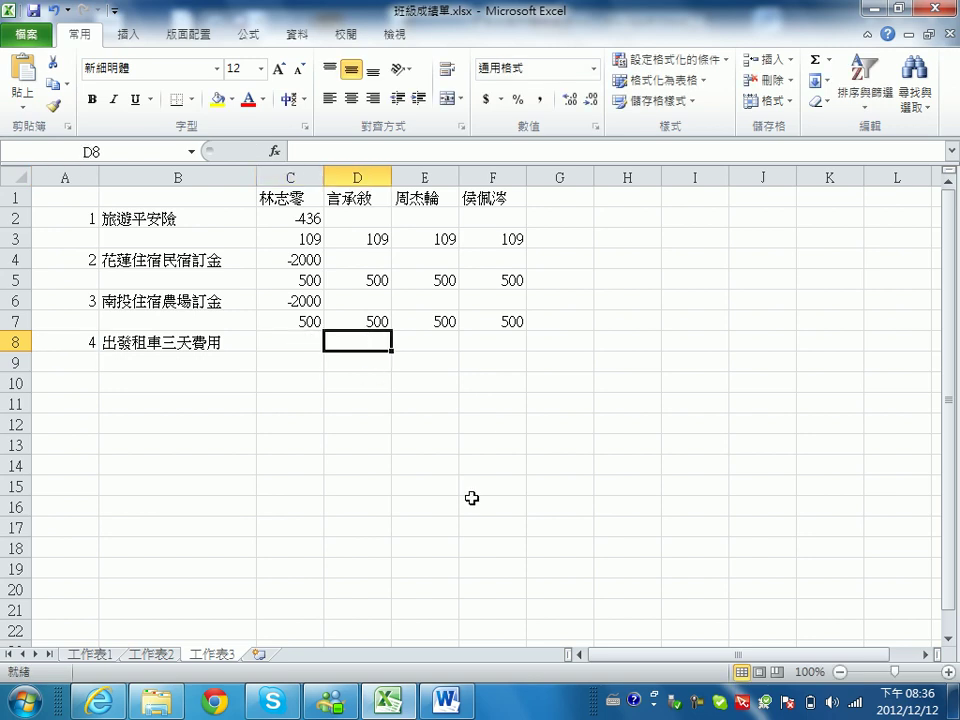
click(444, 700)
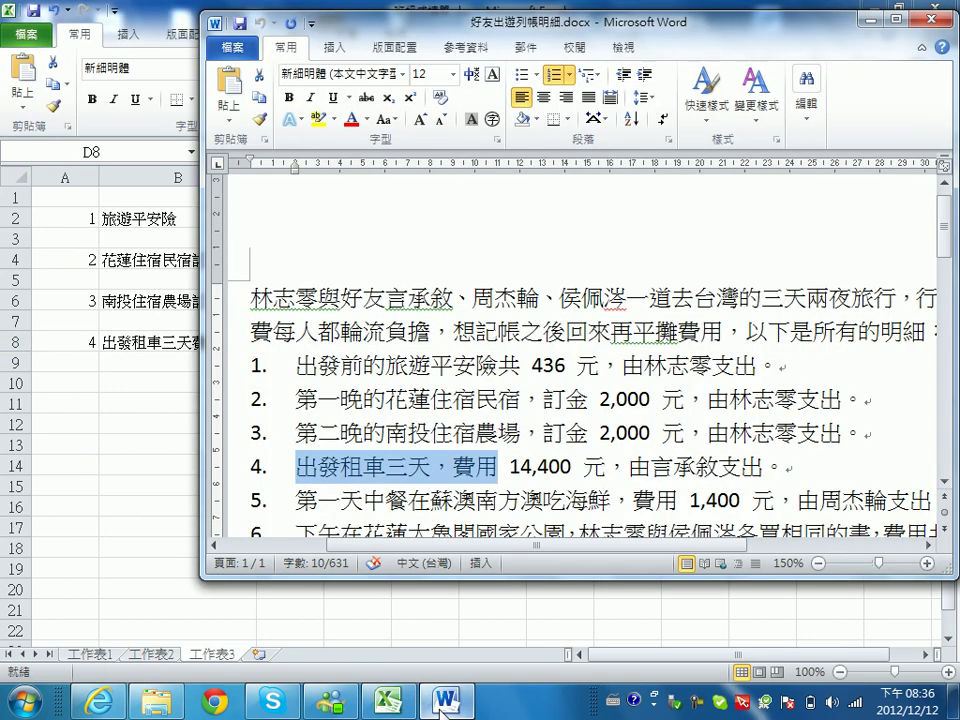
click(444, 700)
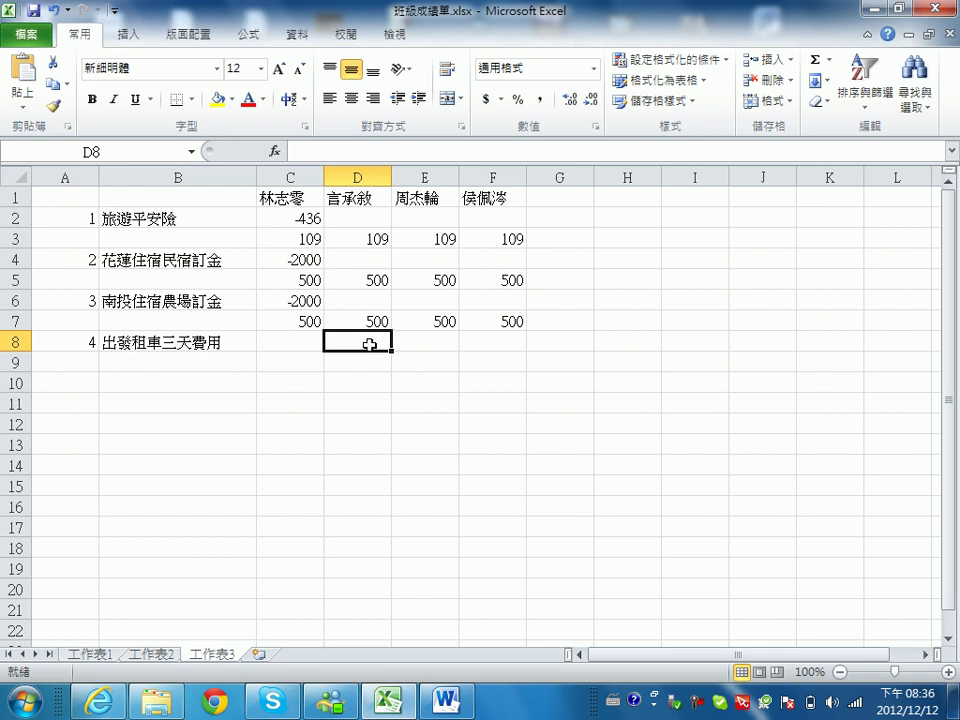
text(-14)
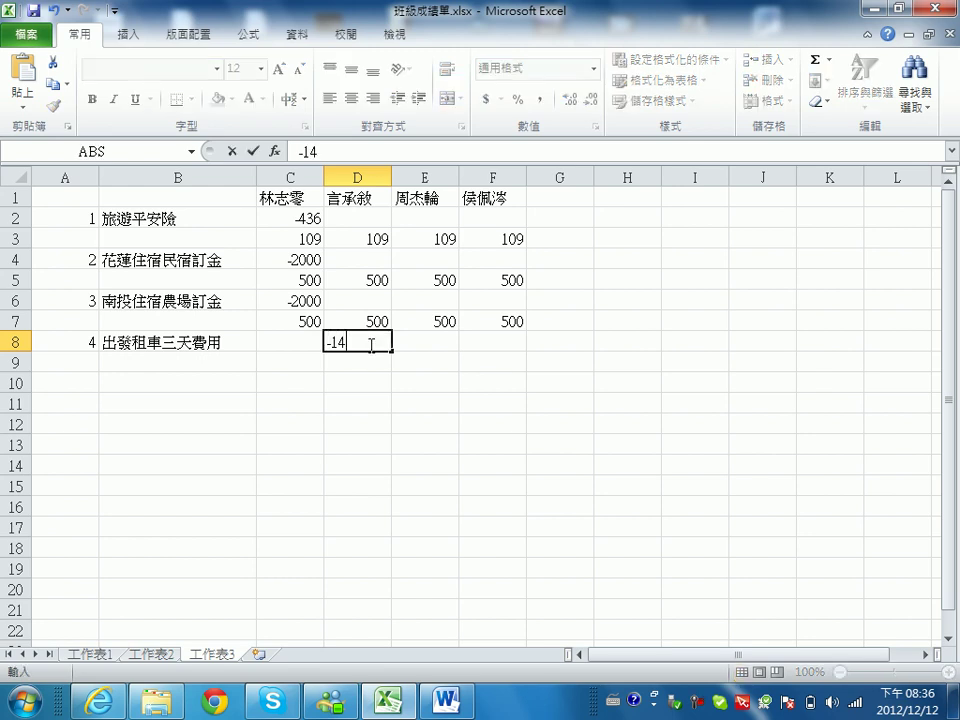
text(400)
key(Return)
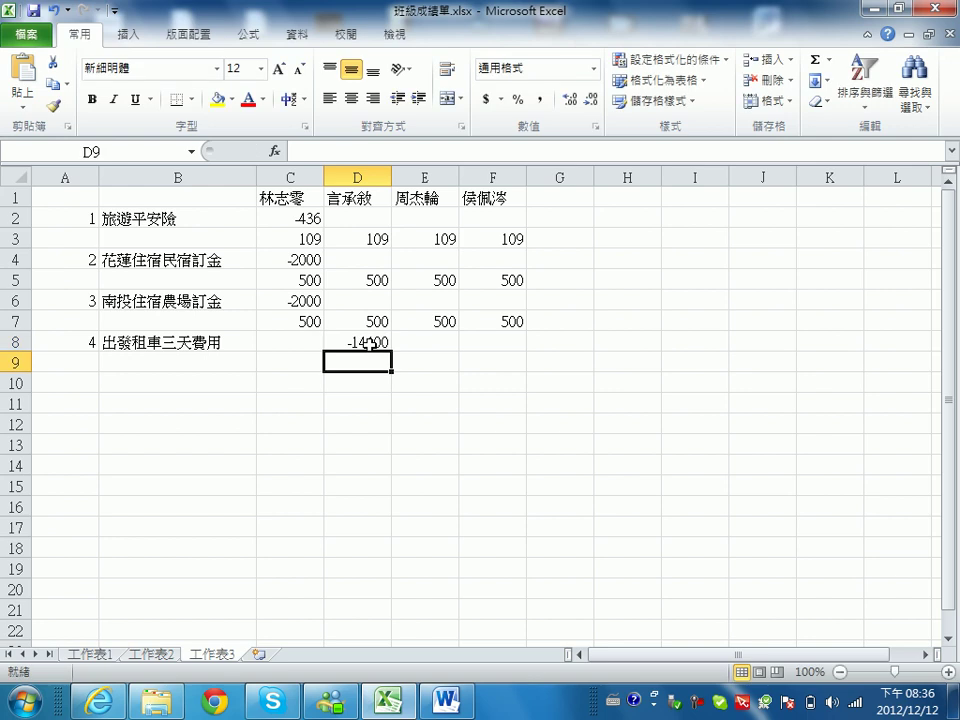
click(286, 362)
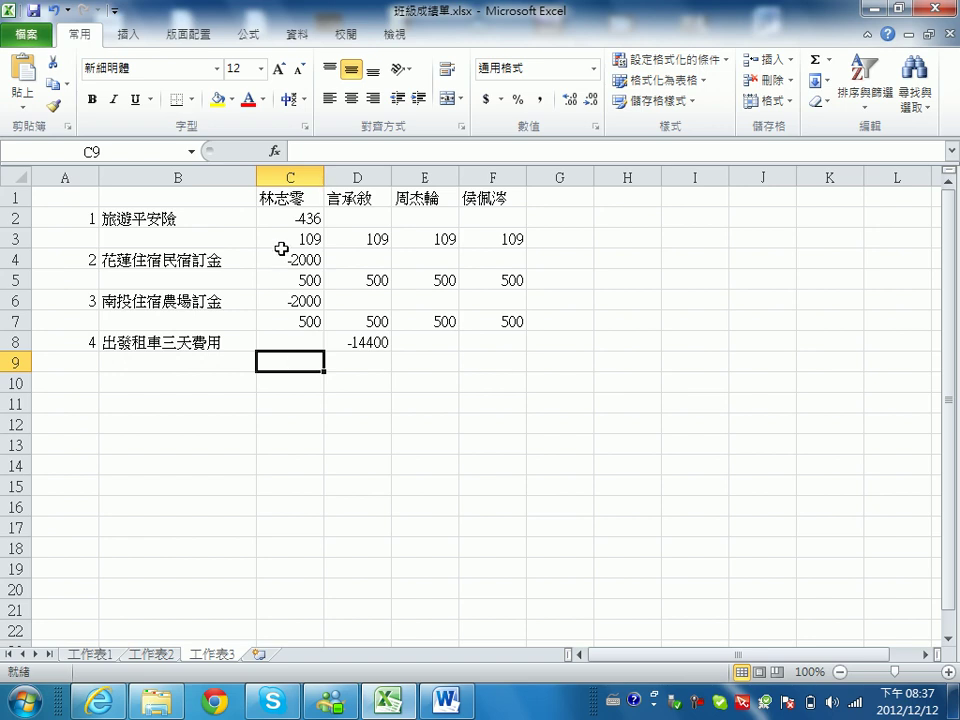
- Copy the row 7 share formulas into C9:F9, giving each friend 3600 for the car rental
drag(300, 240, 495, 239)
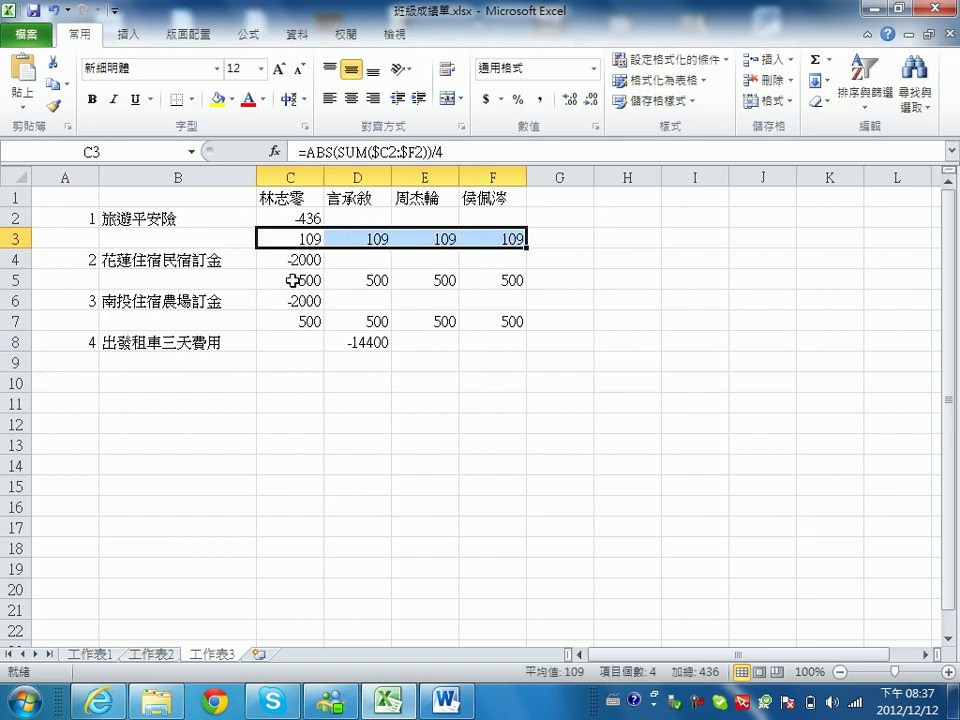
drag(300, 276, 471, 272)
drag(311, 321, 509, 321)
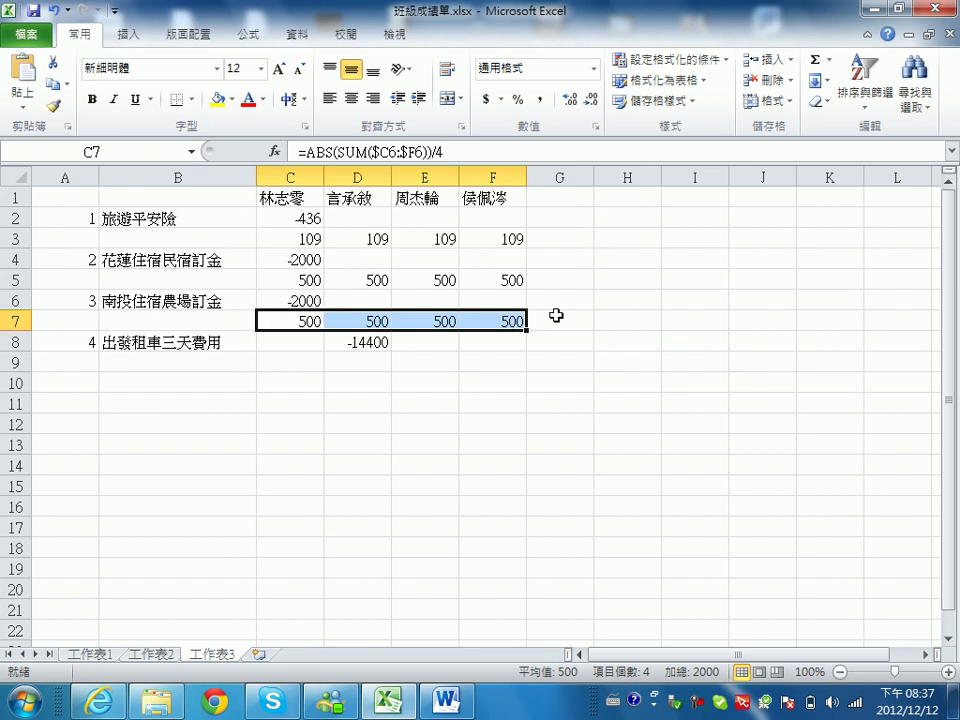
key(ctrl+c)
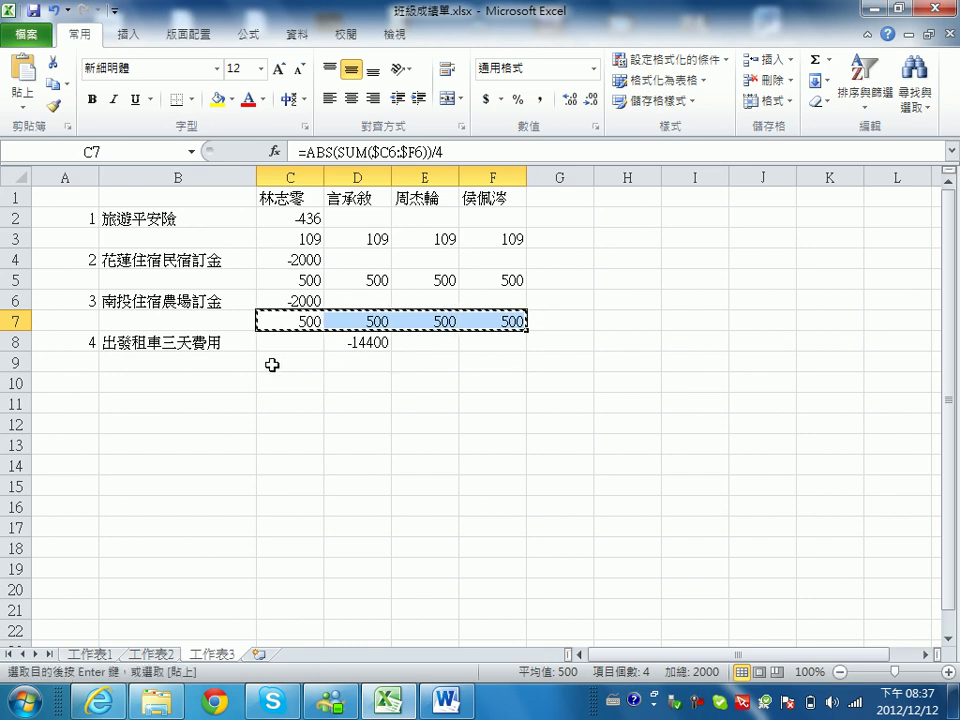
click(281, 365)
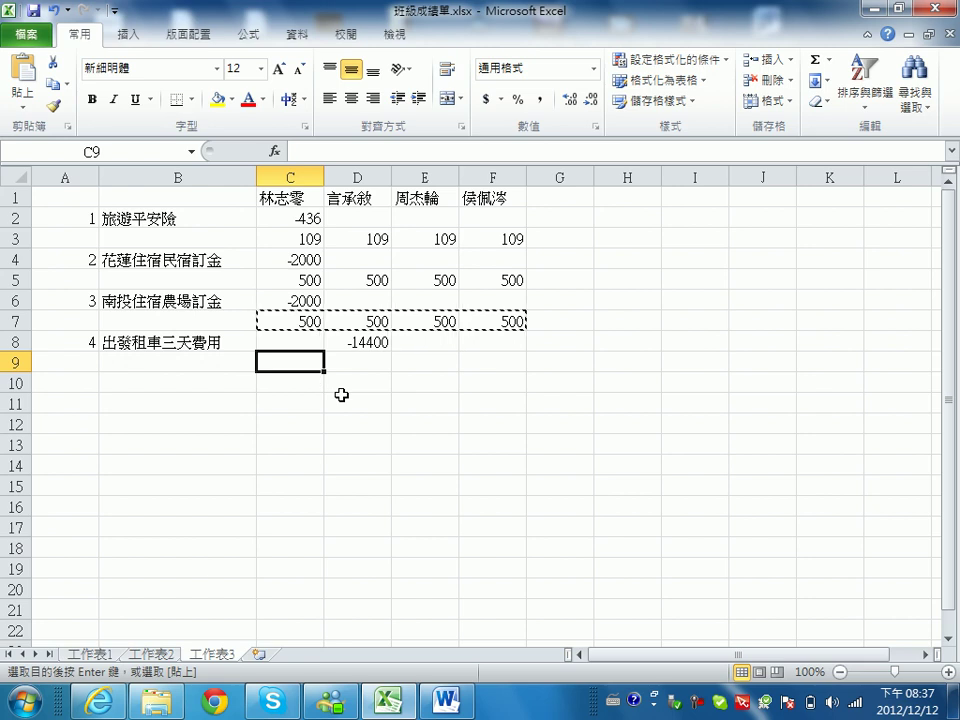
key(ctrl+v)
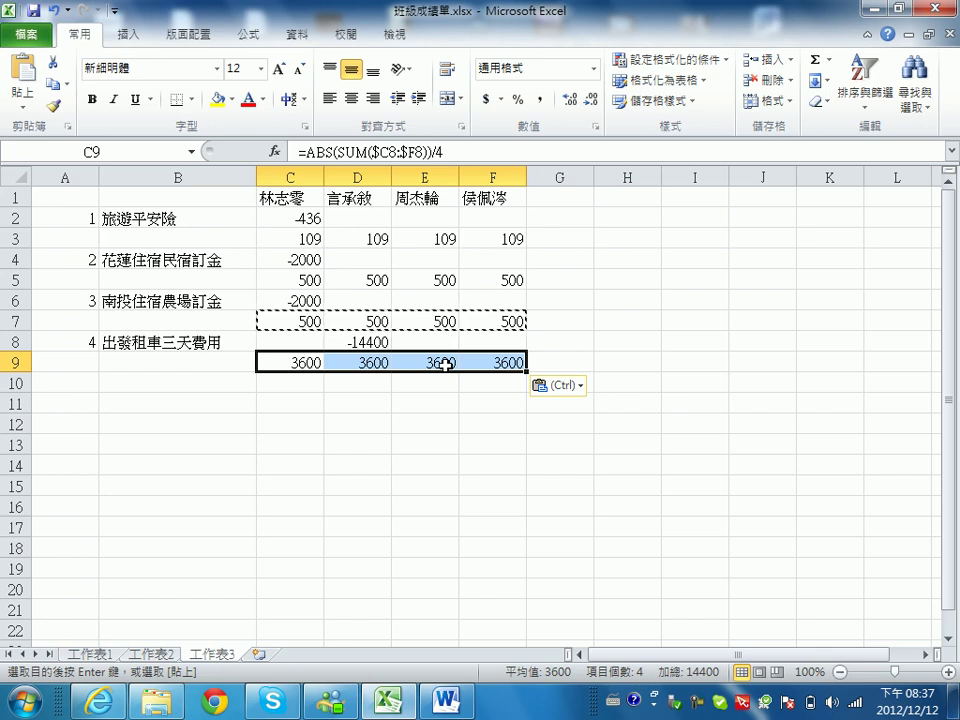
click(435, 706)
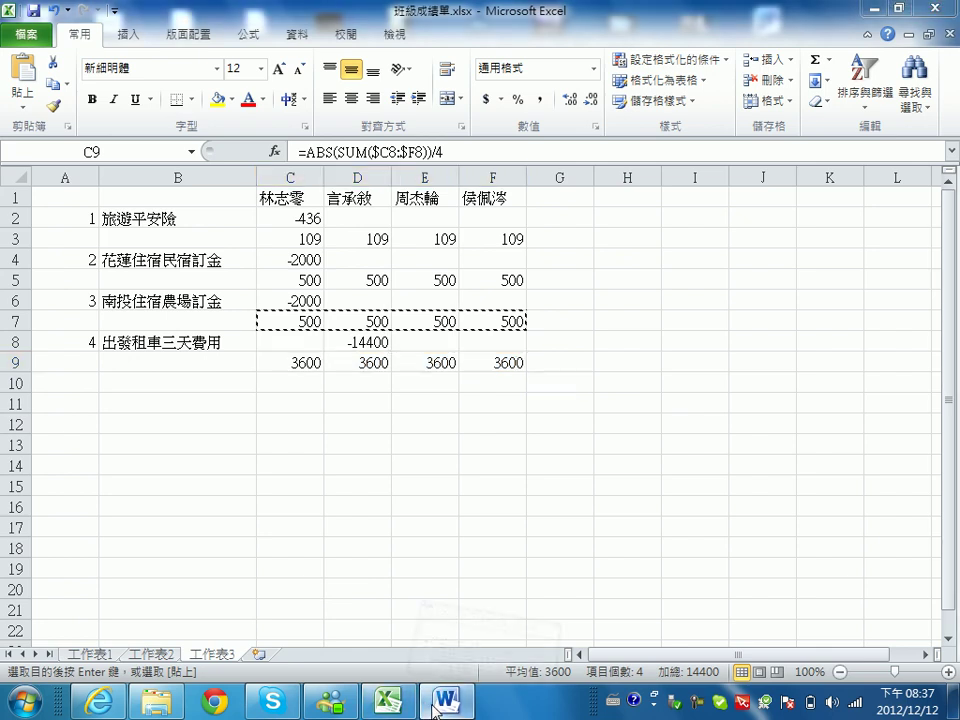